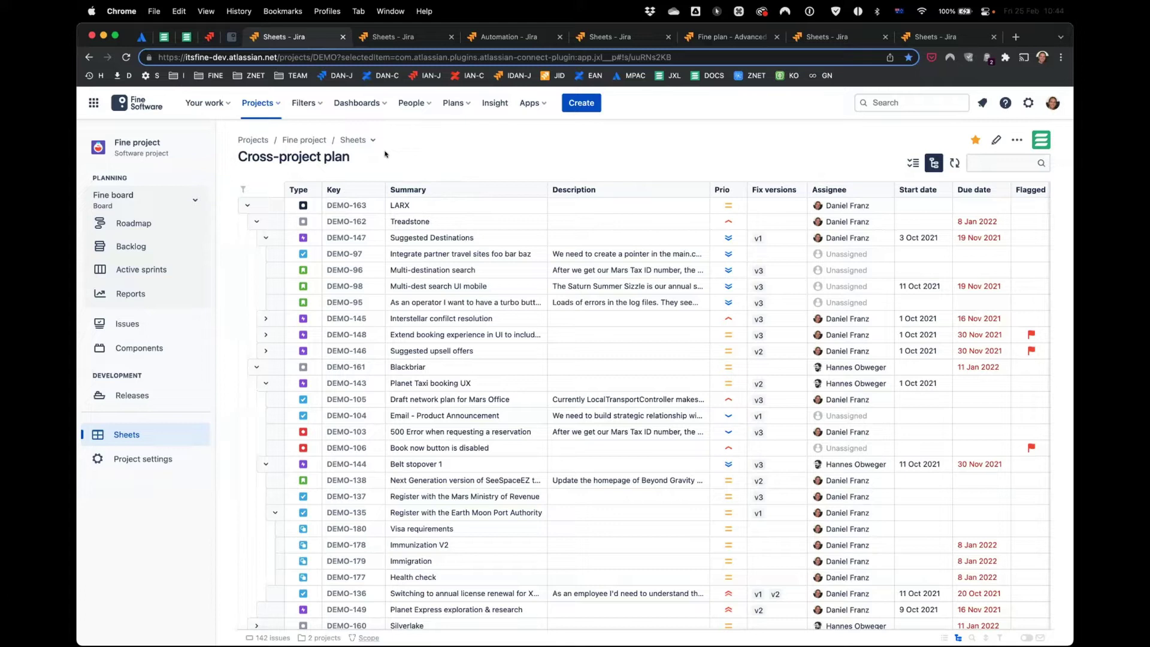
- Look through the list of recent sheets available in the Fine project
click(386, 154)
click(355, 140)
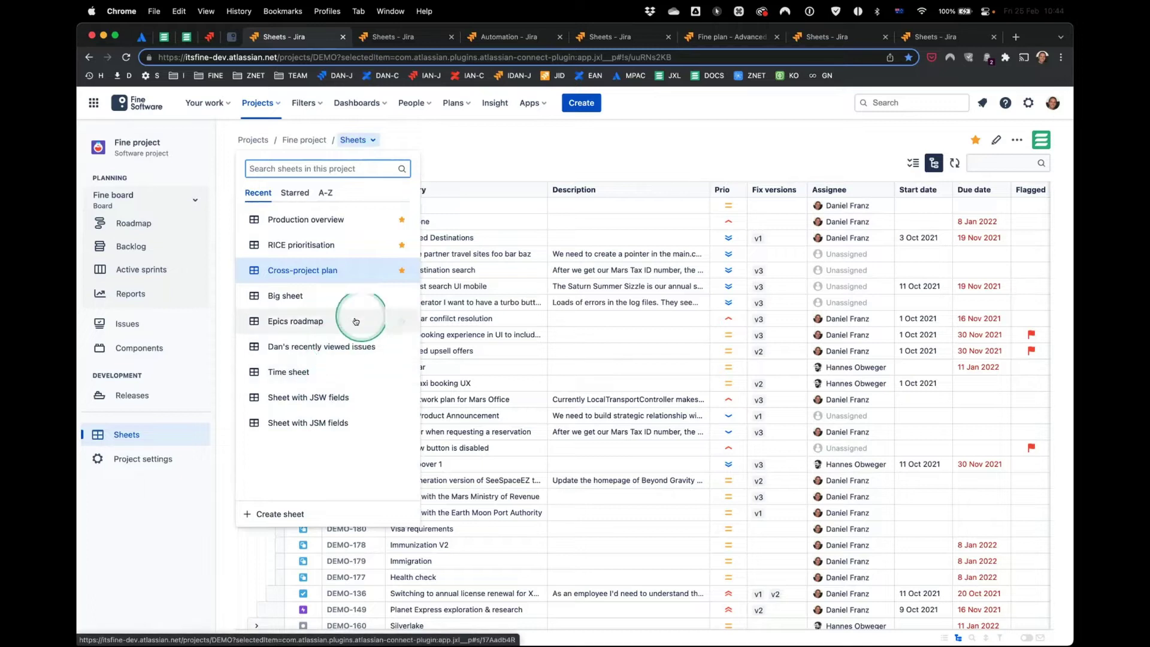
click(440, 158)
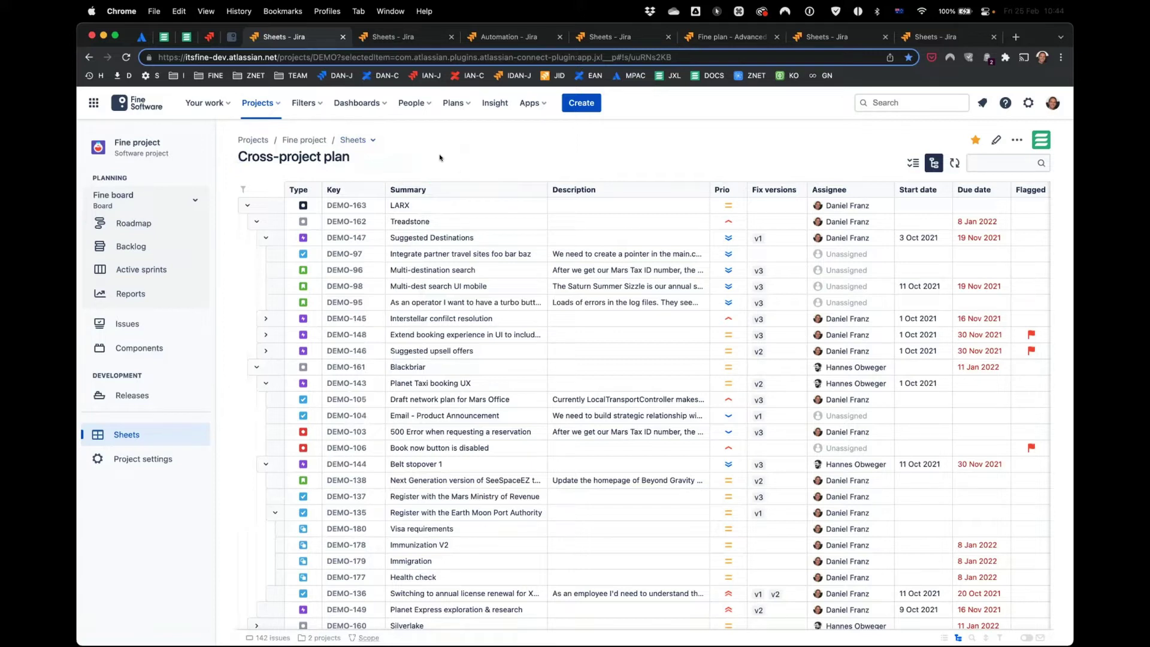
- Open the Cross-project plan sheet for editing and check the suggested project values in its scope query
click(997, 140)
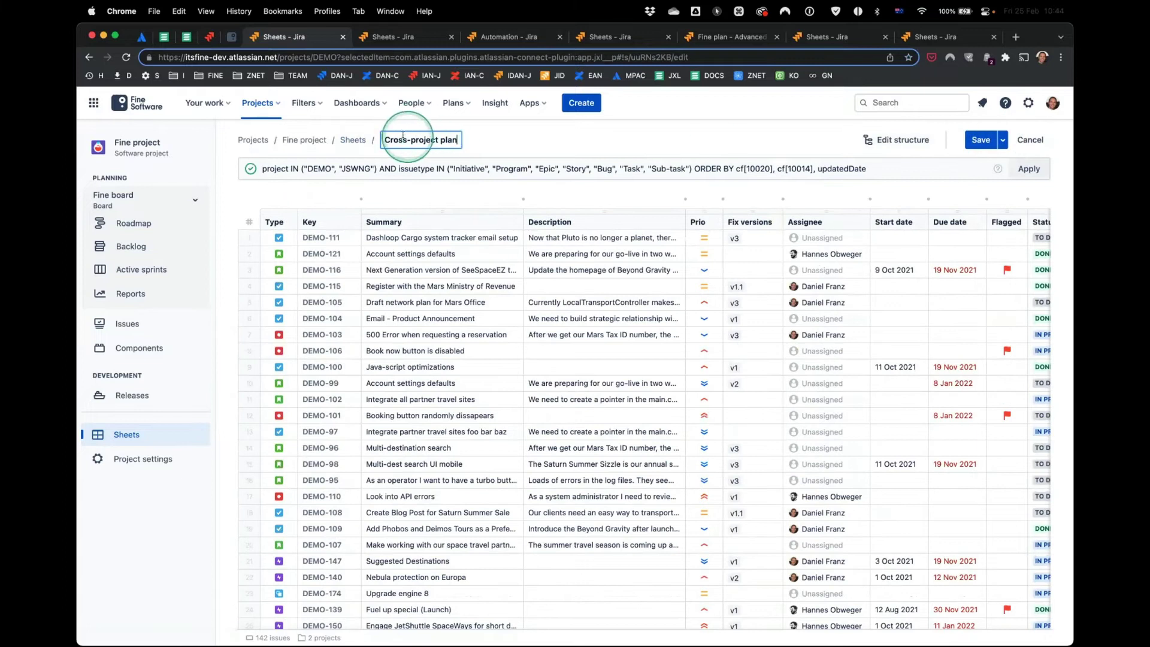
click(307, 168)
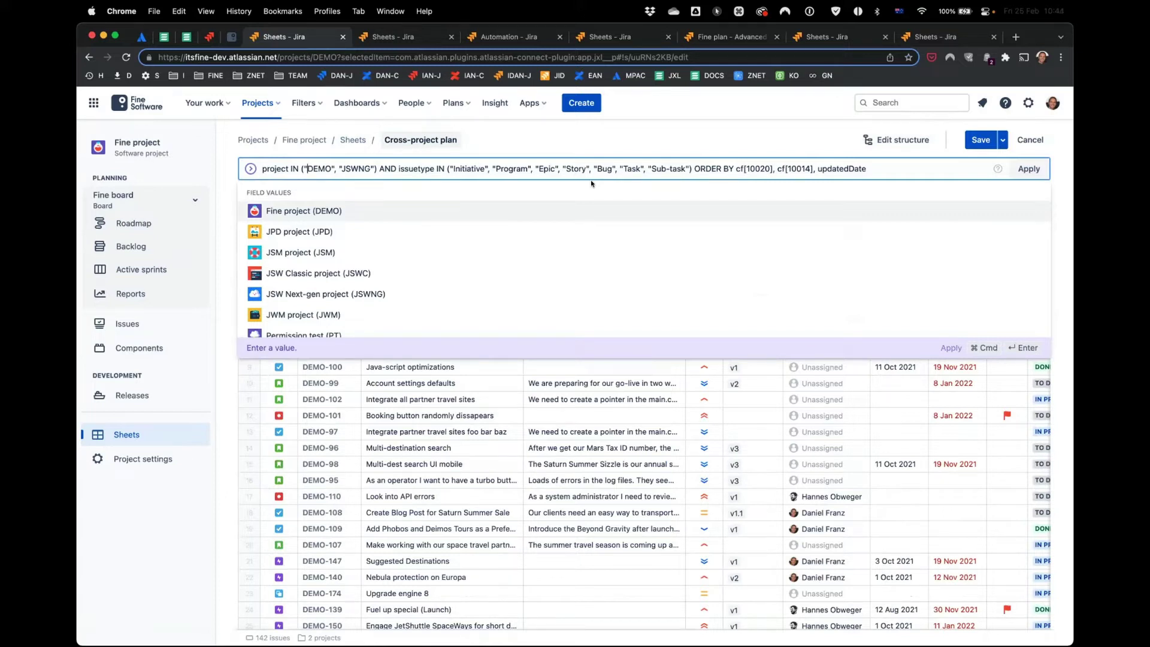
click(547, 146)
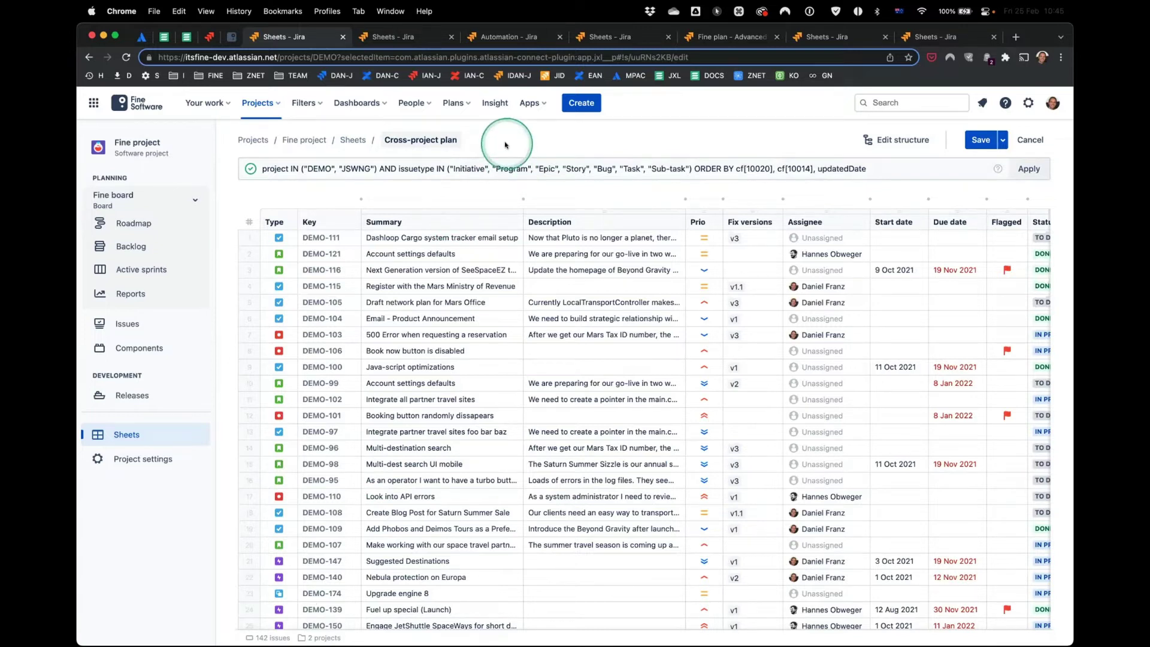
- Examine the project and issue type values in the sheet's JQL scope query and the suggestions offered for them
click(311, 167)
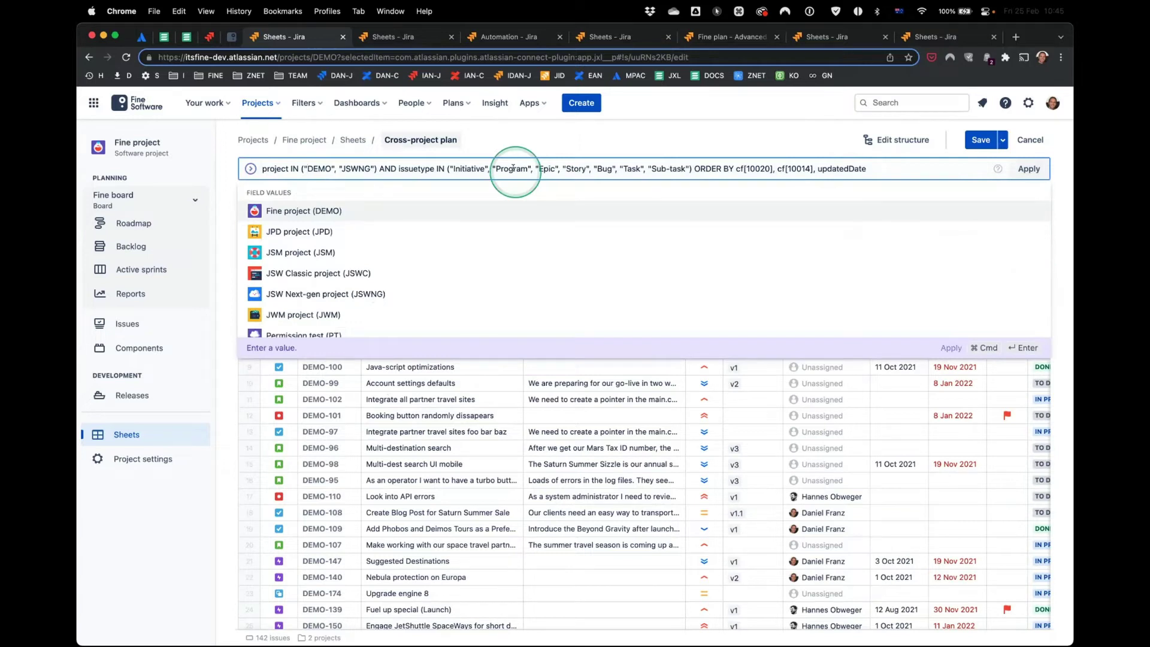
key(Right)
key(Right)
key(Right)
key(Right)
key(Right)
key(Right)
key(Right)
key(Right)
key(Right)
key(Right)
key(Right)
key(Right)
key(Right)
key(Right)
key(Right)
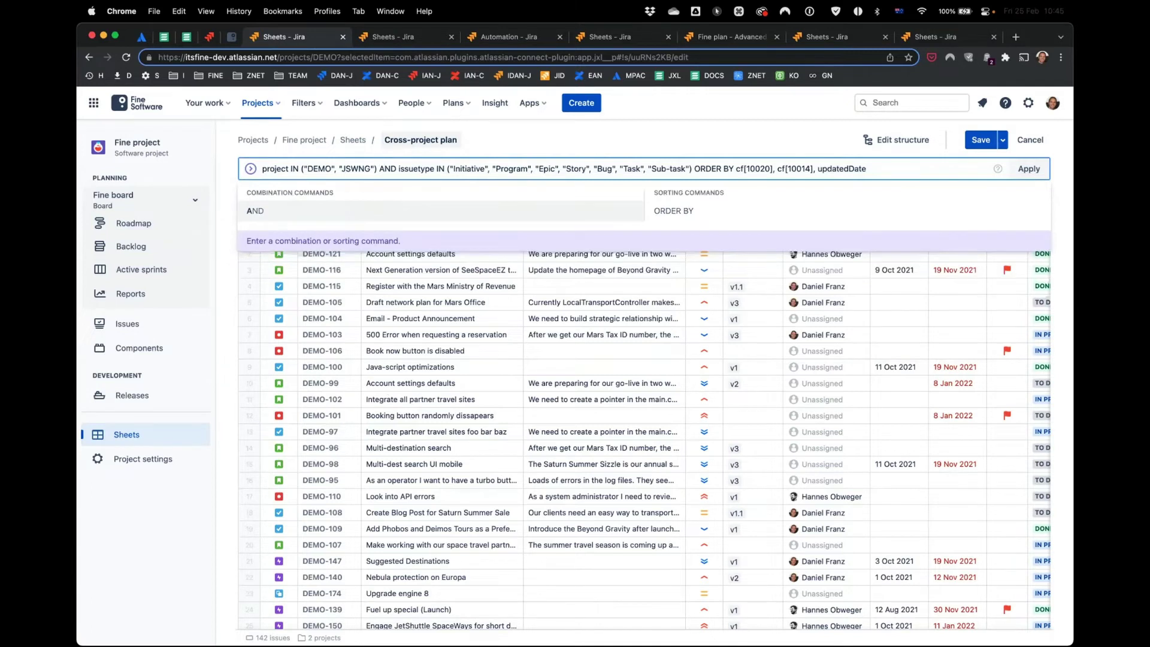
key(Right)
key(Right)
key(Right)
key(Right)
key(Right)
key(Right)
key(Right)
key(Right)
key(Right)
key(Right)
key(Right)
key(Right)
key(Right)
key(Right)
key(Right)
key(Right)
key(Right)
key(Right)
key(Right)
key(Right)
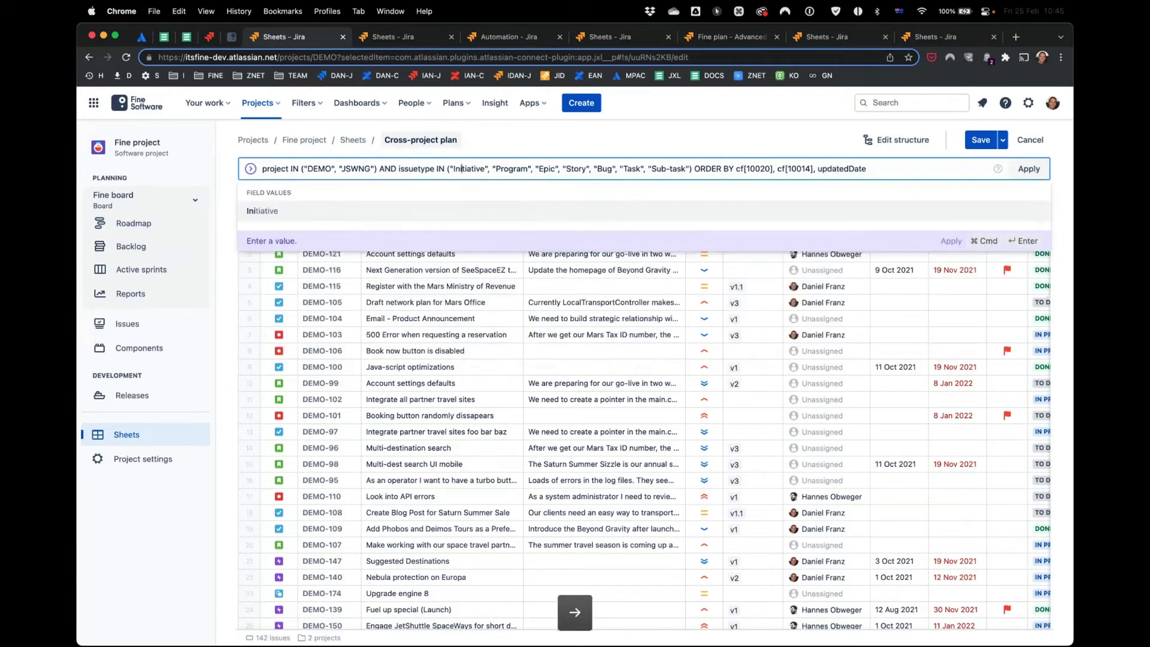
key(Right)
key(Right)
key(Right)
key(Right)
key(Right)
key(Right)
key(Right)
key(Right)
key(Right)
key(Right)
key(Right)
key(Right)
key(Right)
key(Right)
key(Right)
key(Right)
key(Right)
key(Right)
key(Right)
key(Right)
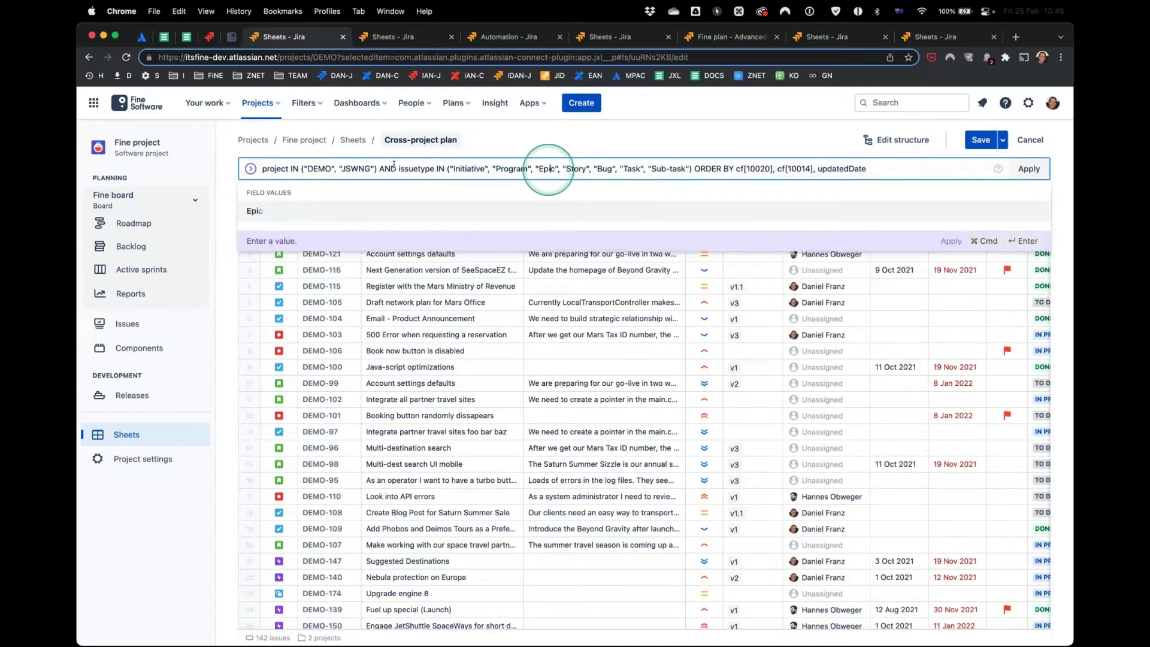
click(308, 169)
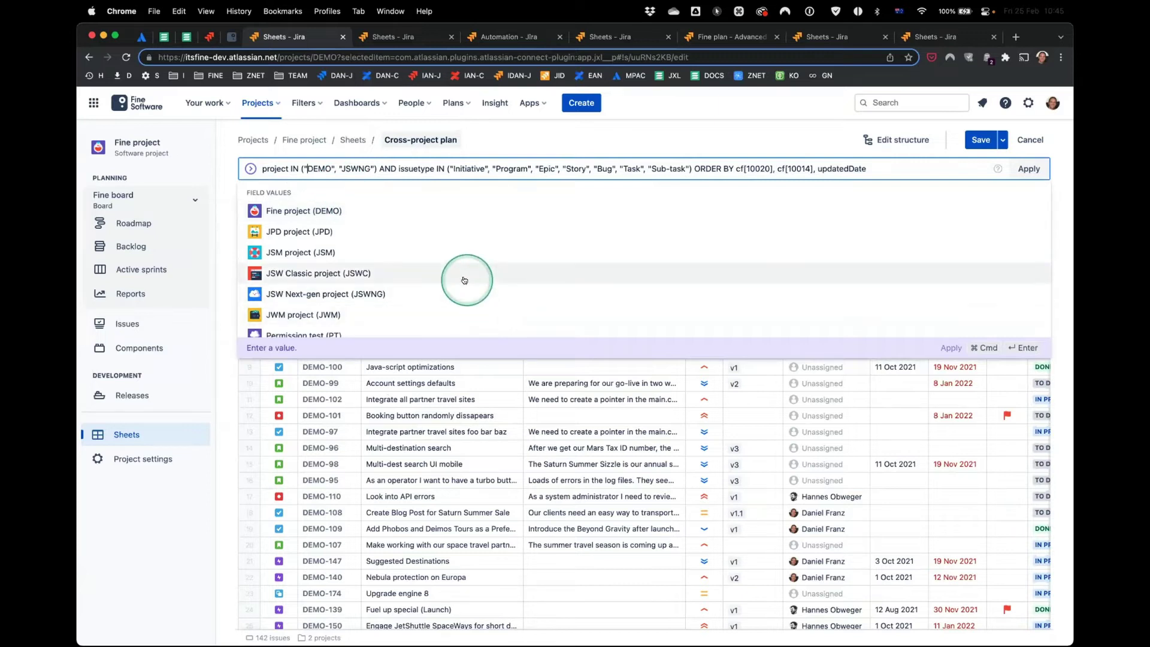
click(533, 143)
- Look across all the columns configured in the Cross-project plan sheet
click(609, 264)
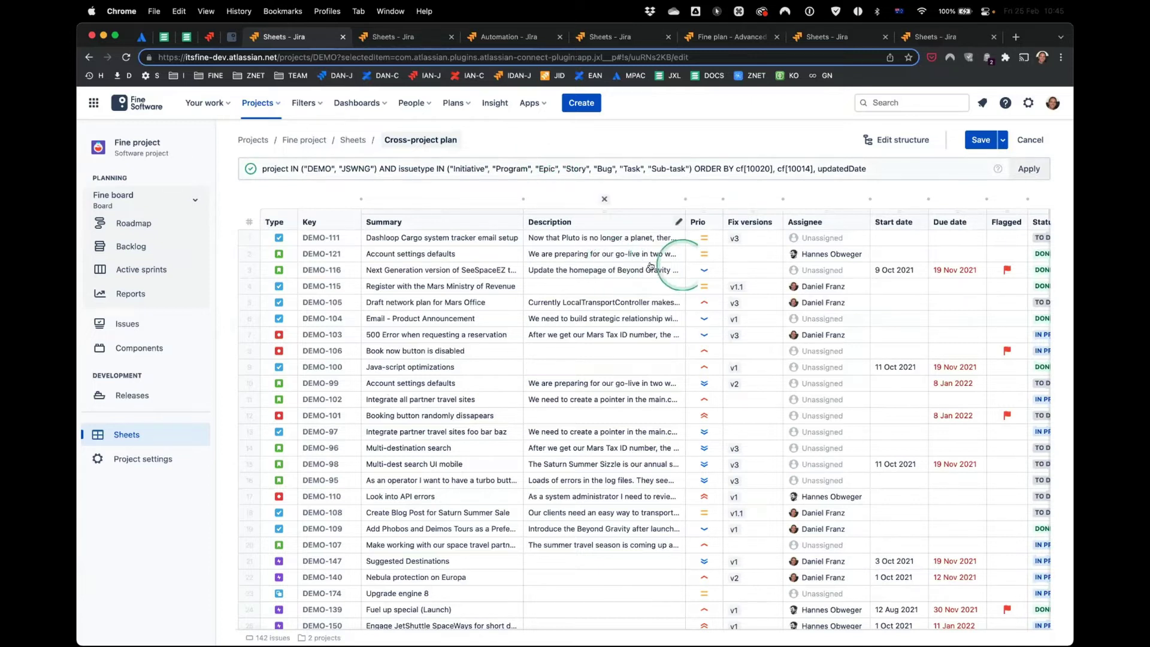
scroll(683, 263, right, 10)
scroll(689, 266, right, 3)
scroll(689, 266, left, 15)
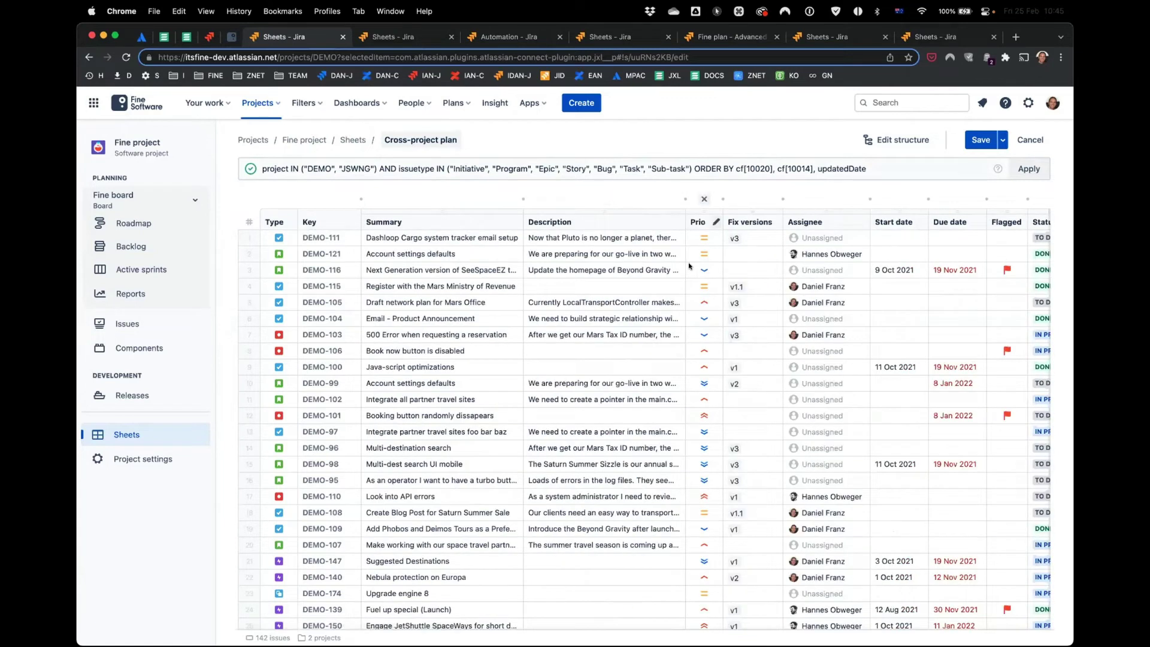
click(689, 266)
- Browse the available fields and add a Sprint column between Summary and Description
click(523, 197)
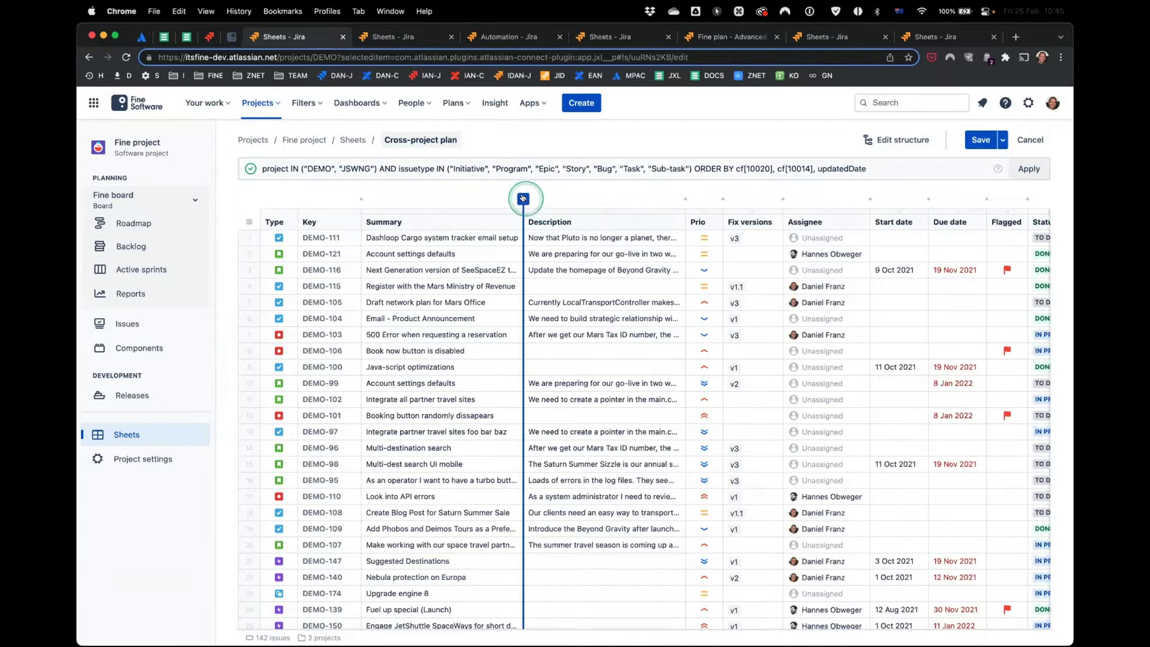
scroll(638, 350, down, 1)
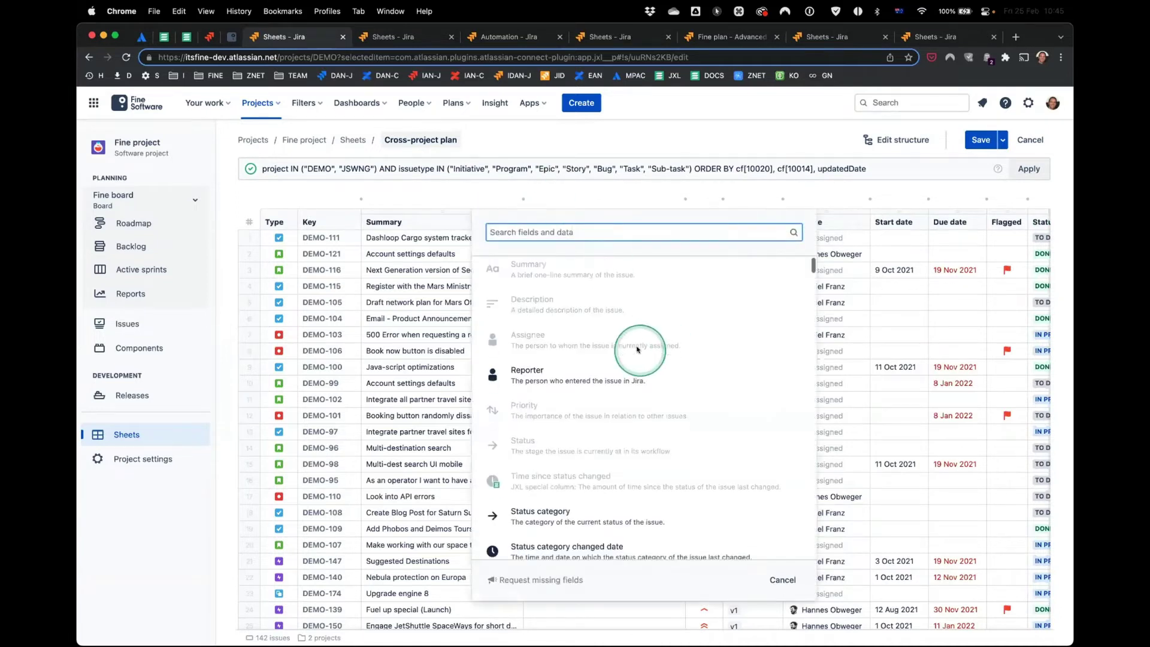
scroll(638, 350, down, 2)
scroll(638, 349, down, 10)
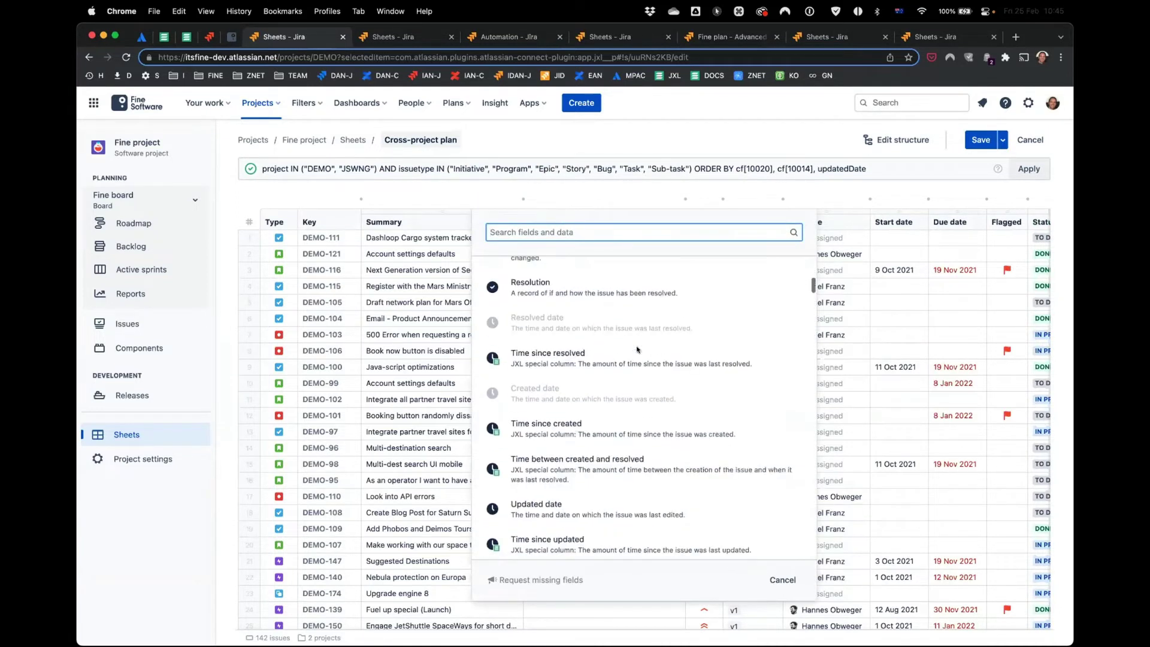
scroll(638, 349, up, 4)
click(497, 345)
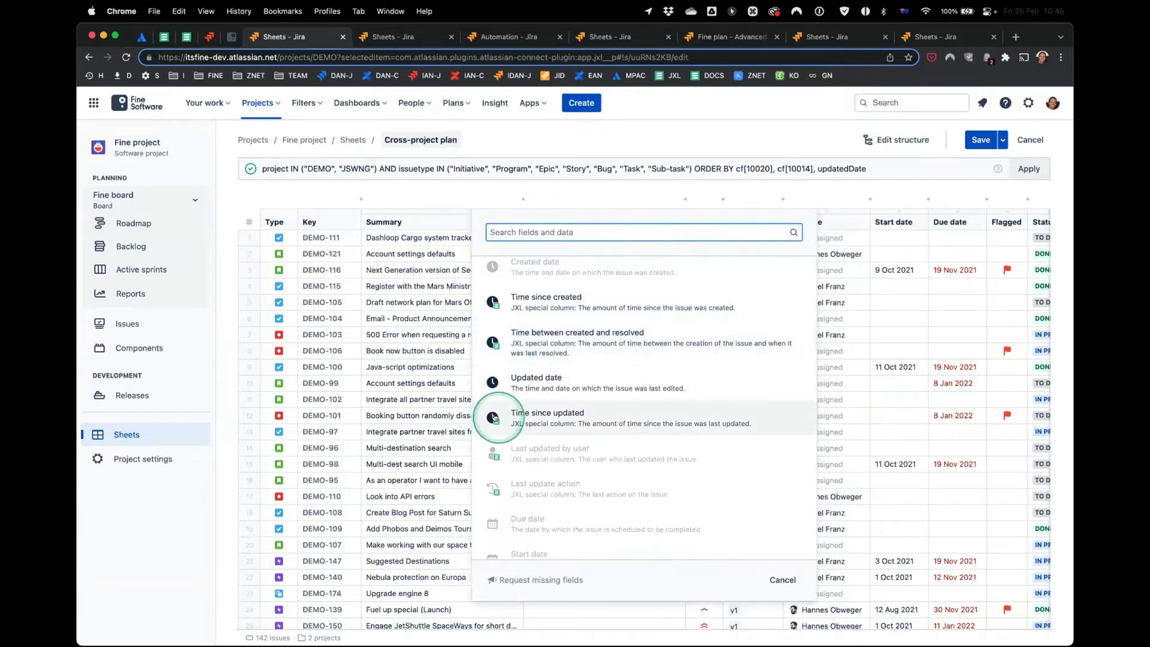
scroll(509, 361, down, 5)
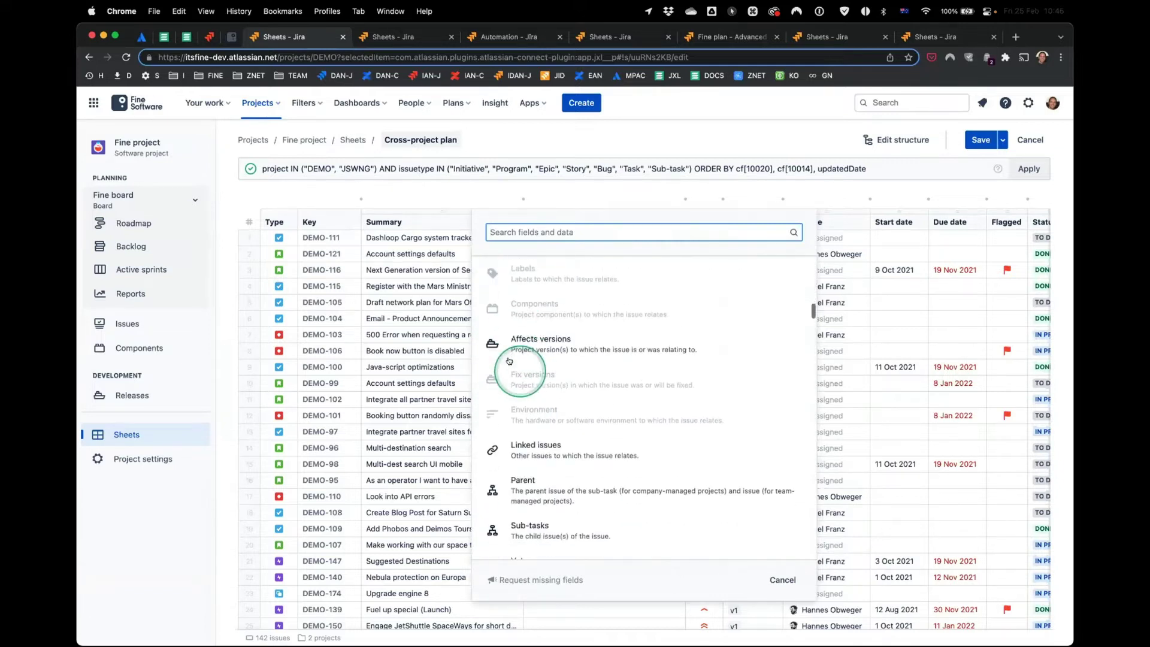
scroll(509, 362, down, 10)
scroll(509, 361, down, 6)
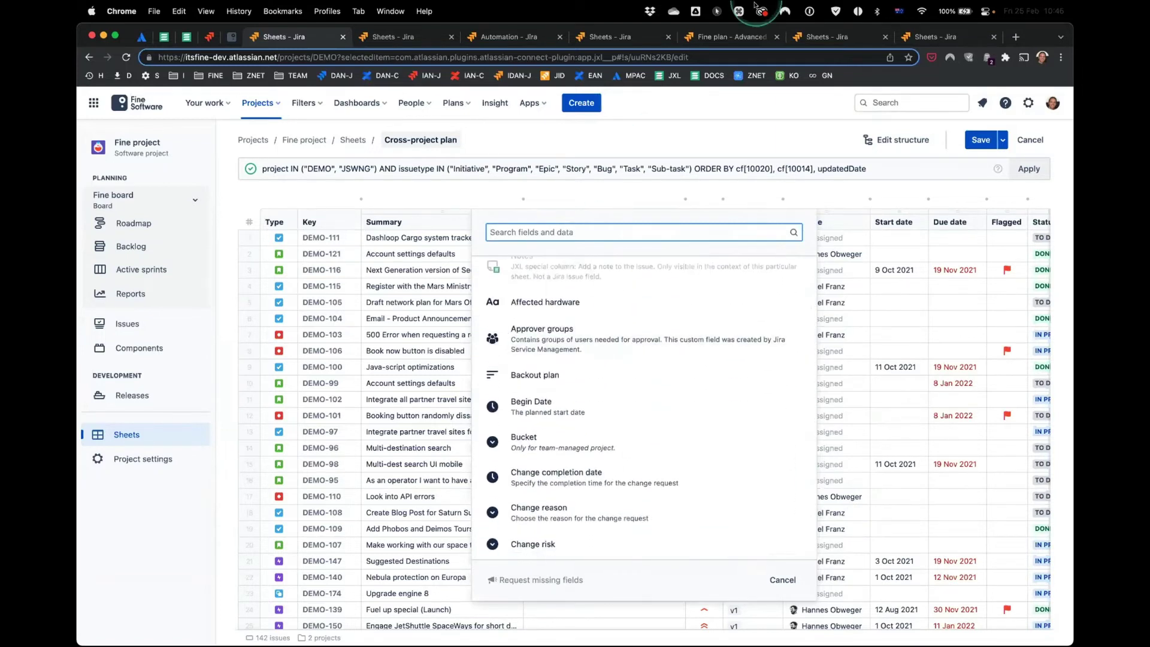
text(sprint)
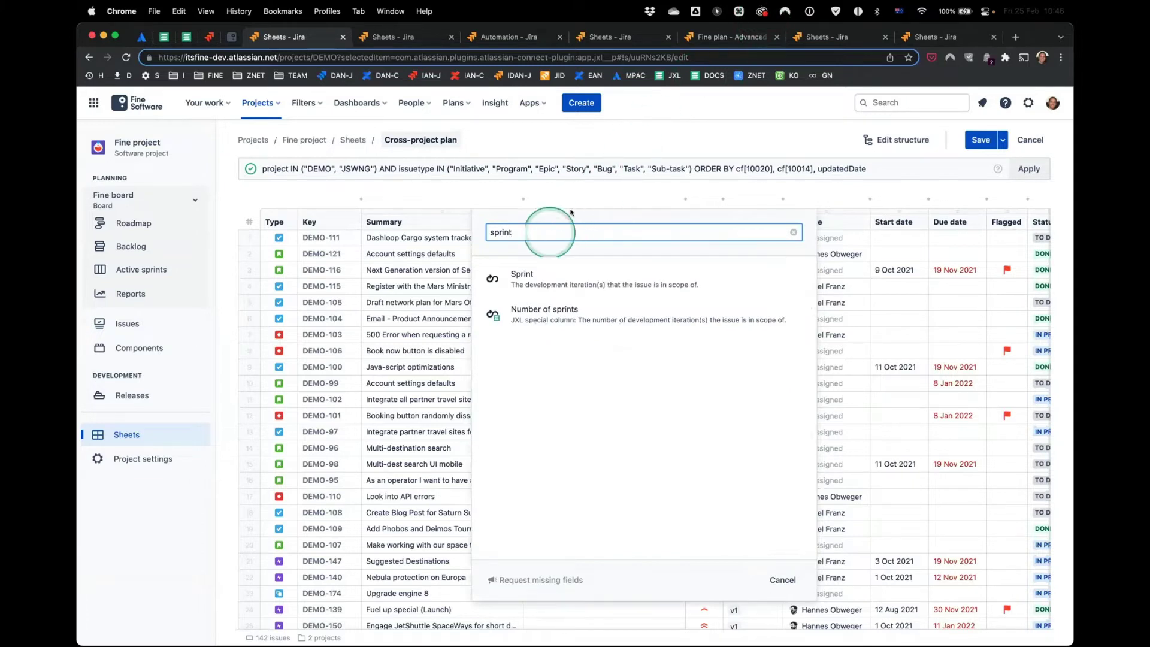
click(532, 267)
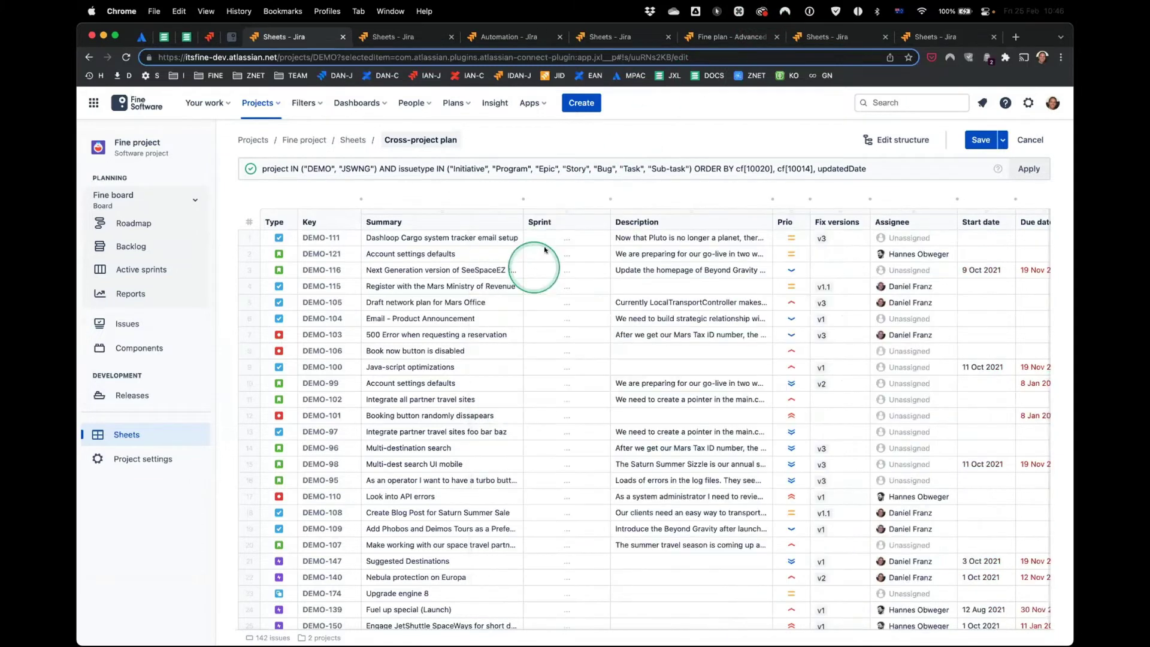
- Move the Sprint column between Prio and Fix versions and save the sheet
drag(550, 206, 763, 205)
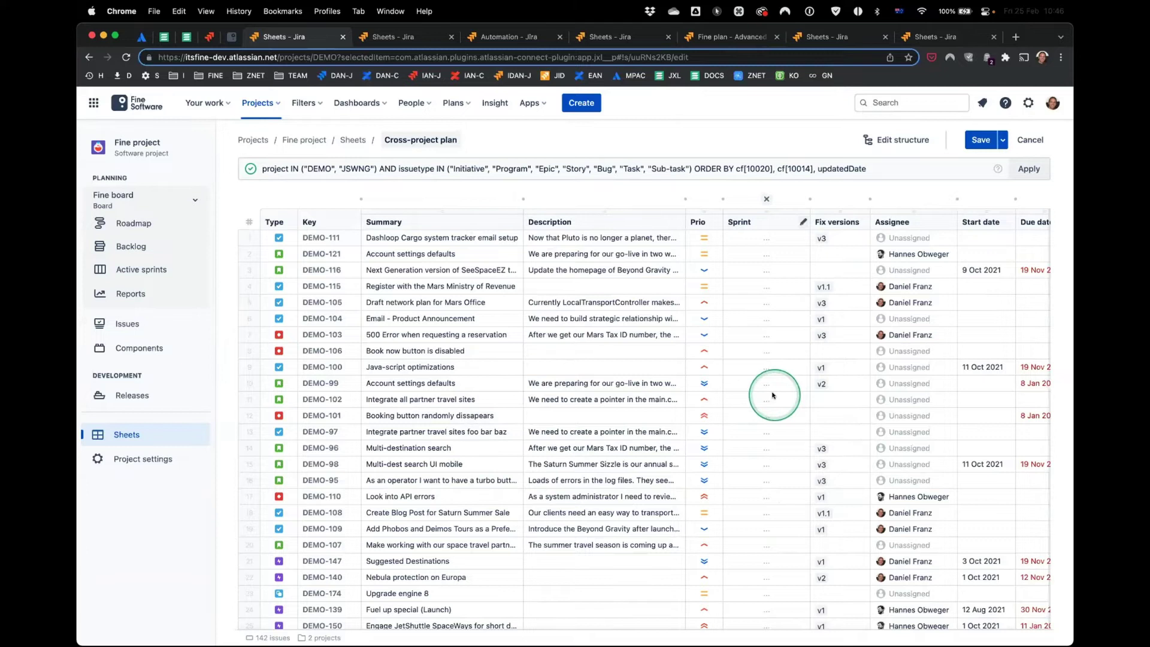
click(979, 136)
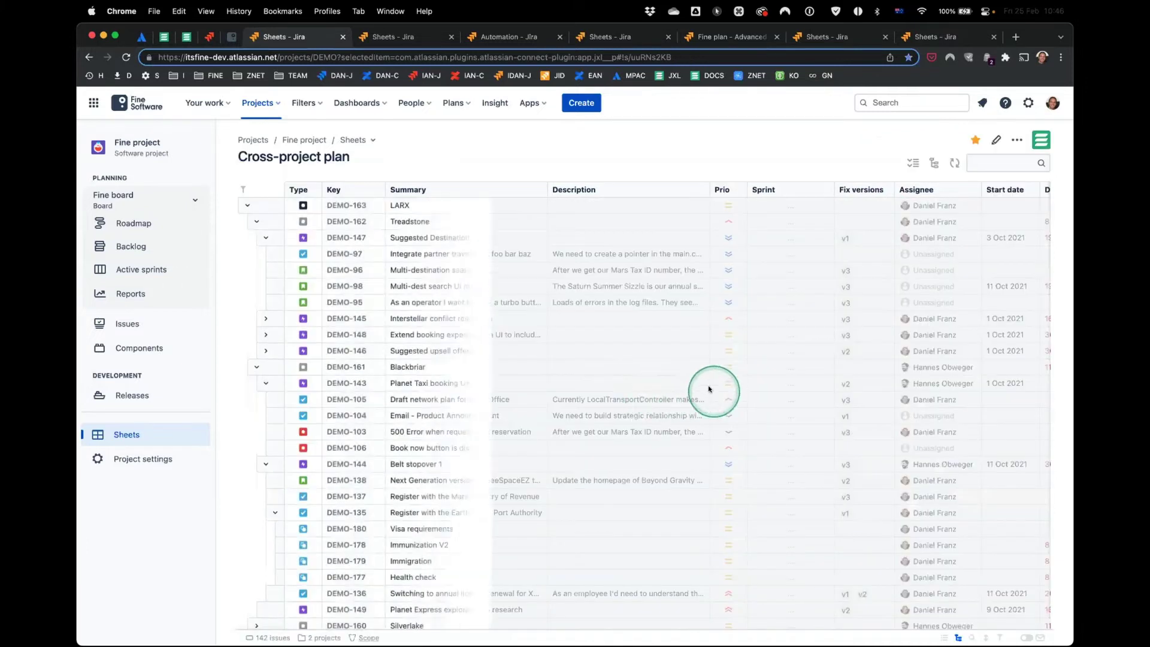
- Collapse the project sidebar and look across the columns of the Cross-project plan
click(215, 144)
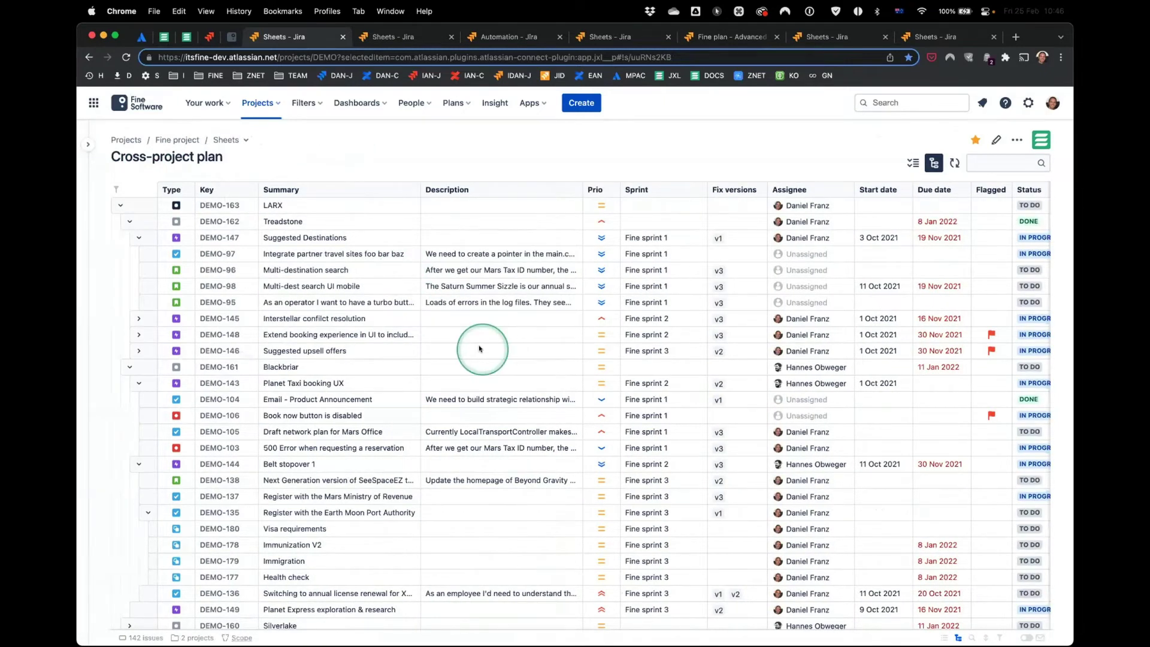
scroll(480, 348, right, 5)
scroll(479, 347, right, 5)
scroll(479, 348, left, 10)
scroll(479, 347, left, 5)
click(464, 258)
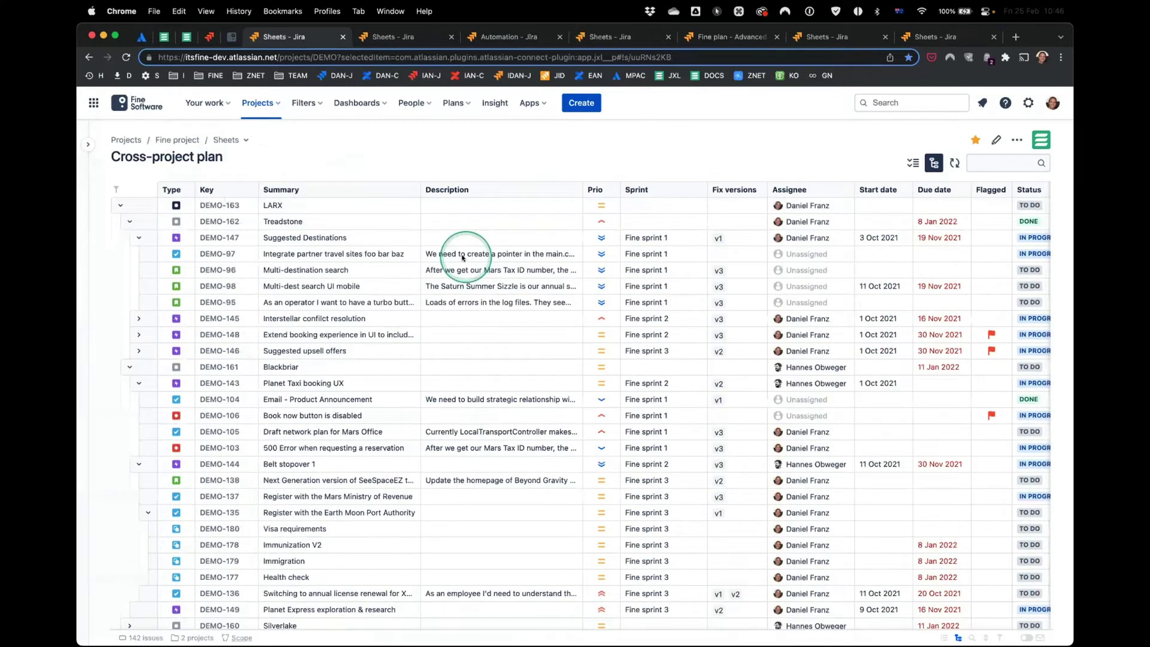
- Append "XXXXX" to the summary of DEMO-146, "Suggested upsell offers"
click(367, 351)
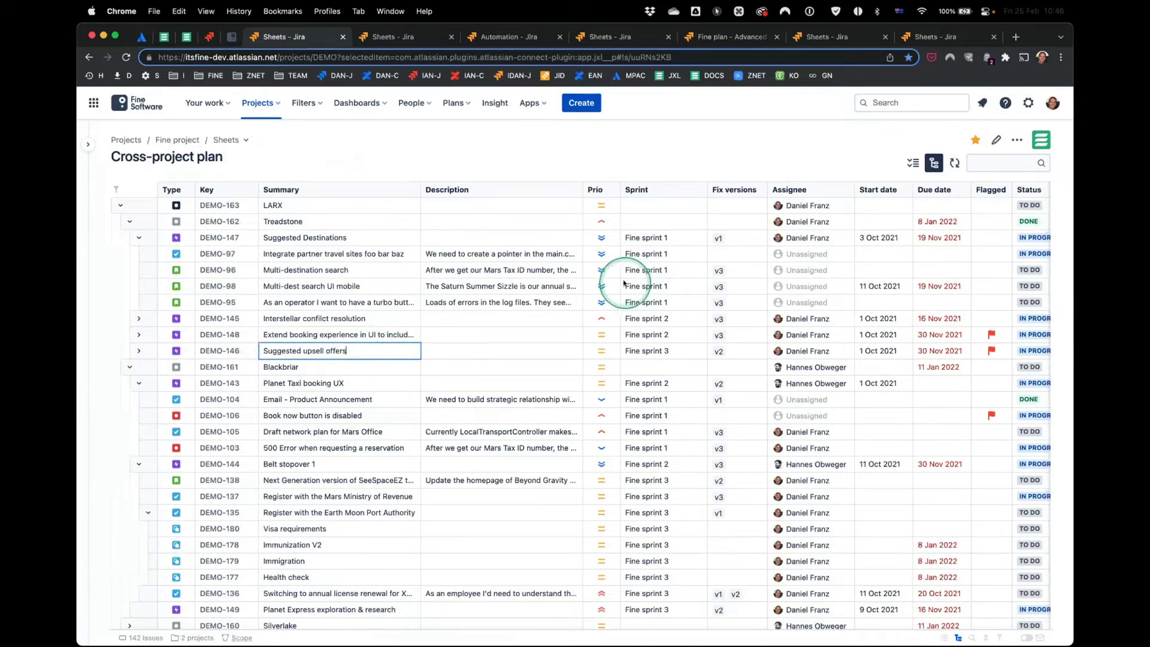
text(XX)
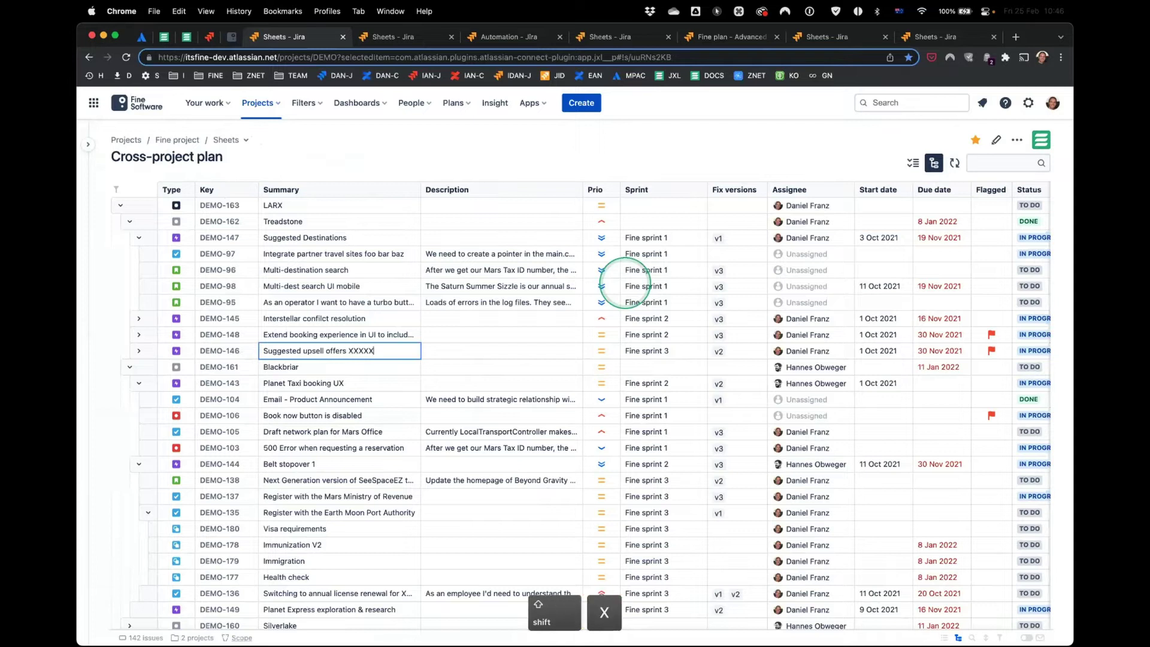
text(XXX)
key(Return)
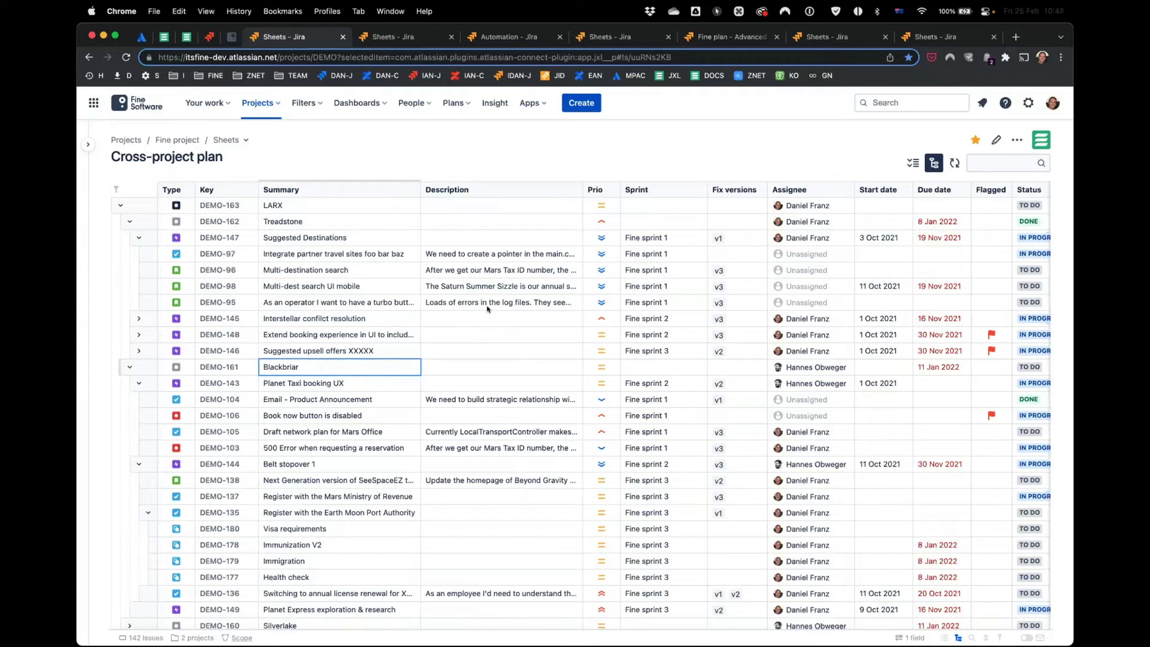
- Undo the summary change on DEMO-146
key(super)
key(super+z)
scroll(488, 309, right, 5)
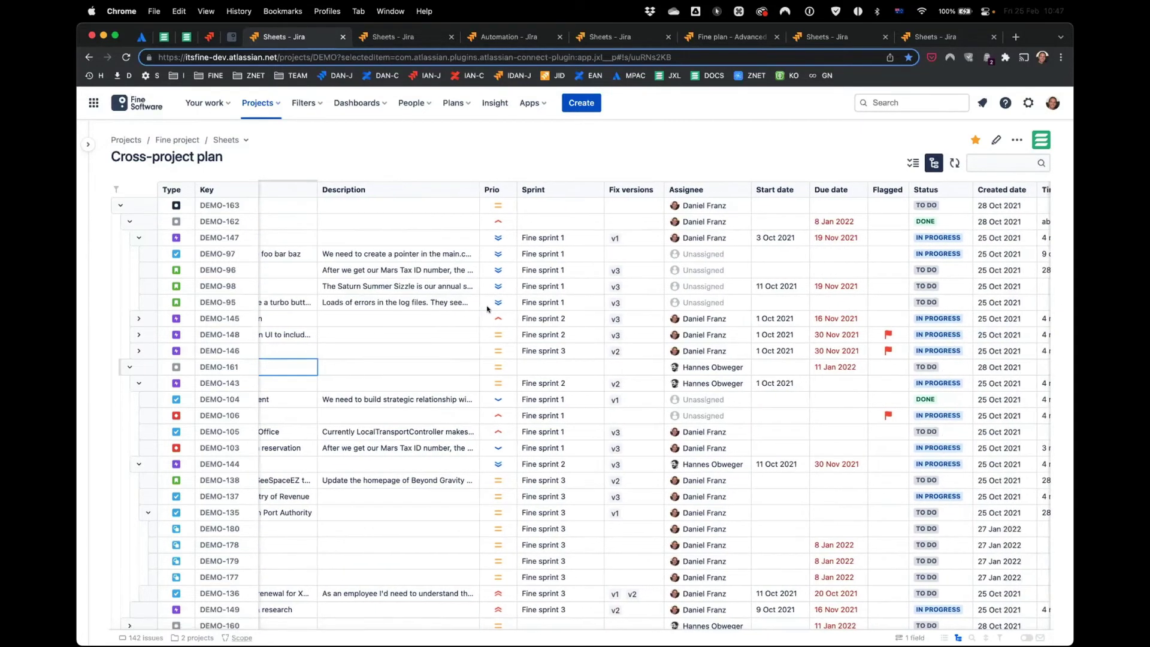
- Create a story with the summary "New story" between DEMO-98 and DEMO-95 under the Suggested Destinations epic
drag(222, 393, 123, 293)
click(118, 294)
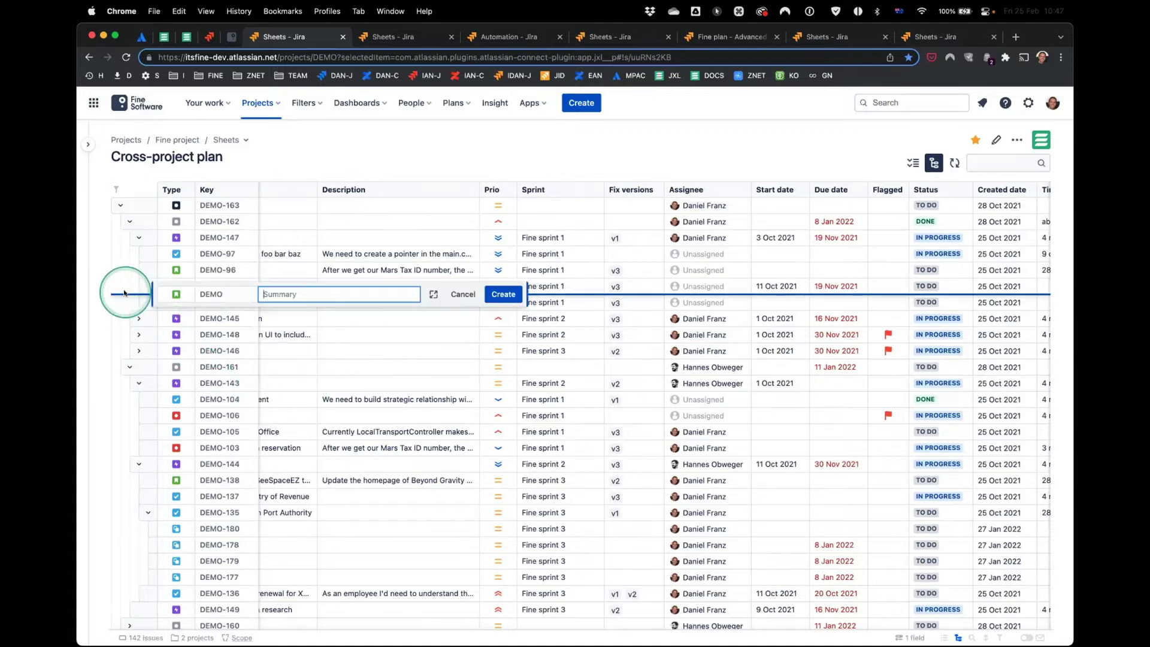
key(shift)
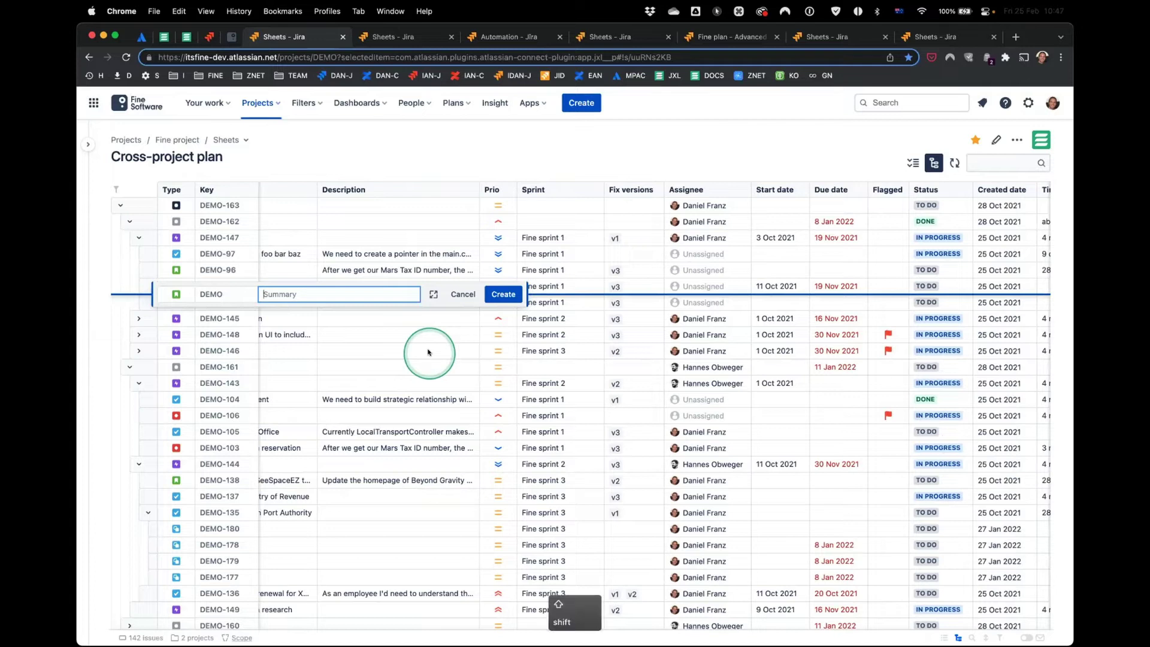
text(New s)
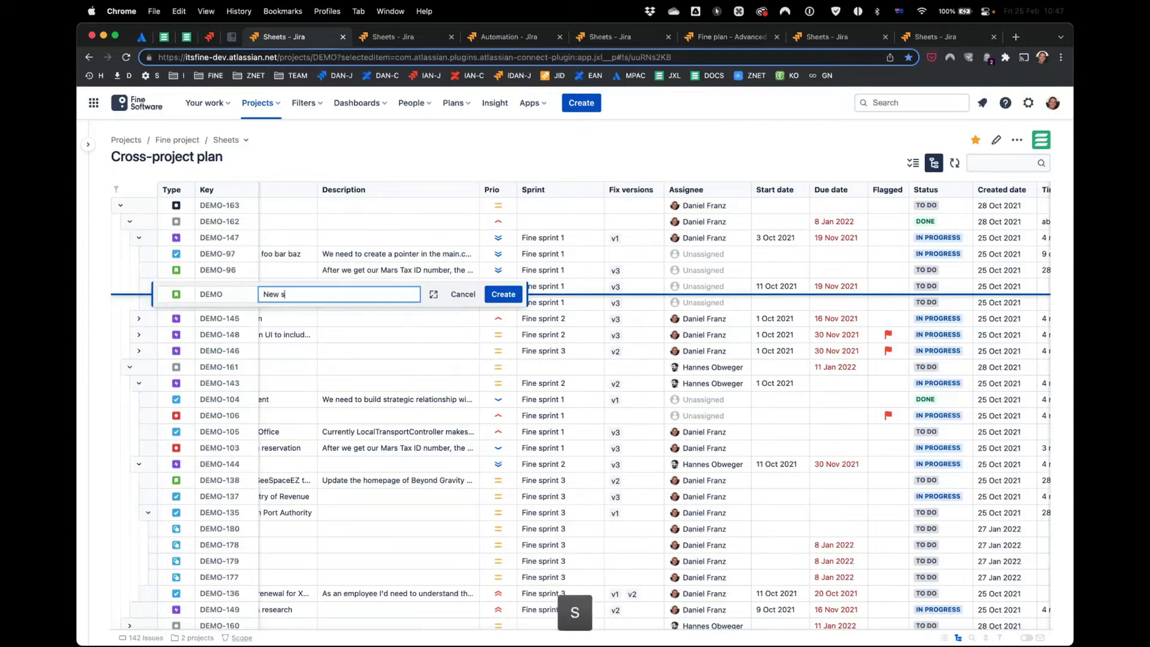
text(tory)
key(Return)
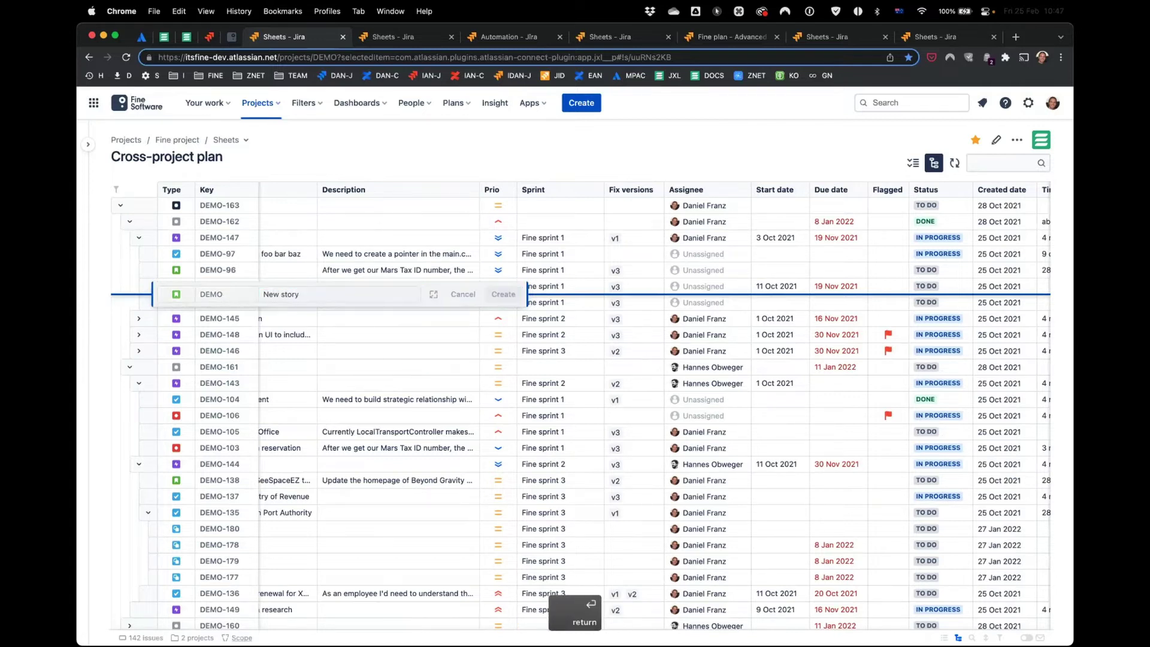
click(375, 339)
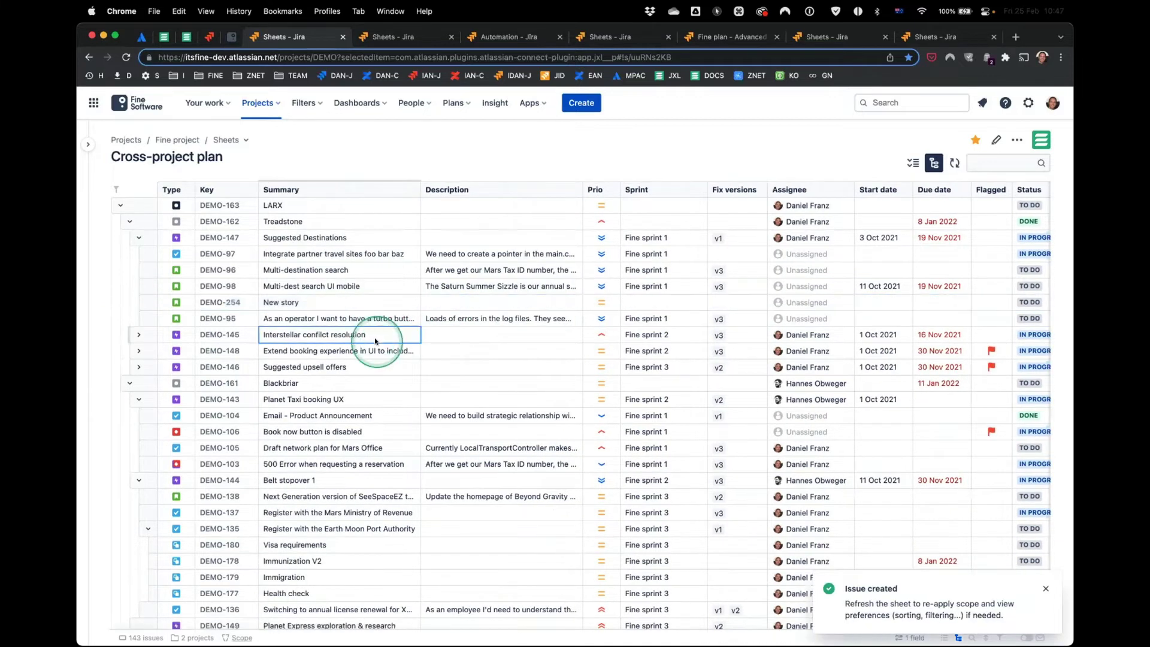
- Check the inline editors for sprint and fix versions on DEMO-98, and for assignee and due date on DEMO-147
scroll(469, 331, right, 3)
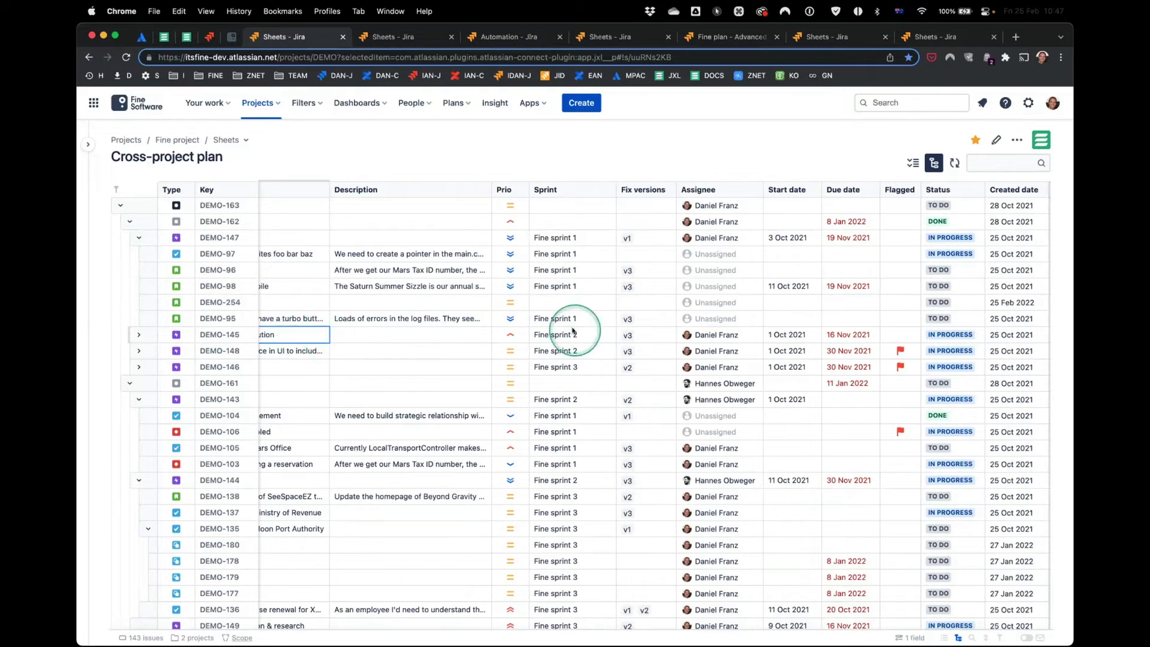
double_click(572, 287)
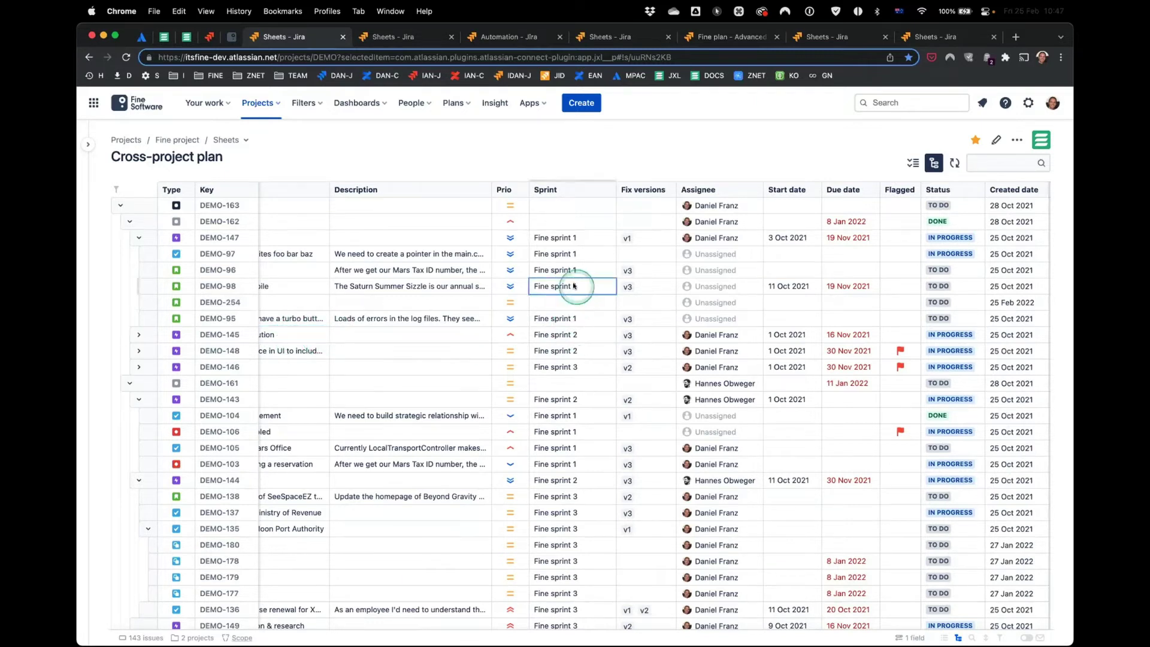
double_click(642, 285)
click(729, 240)
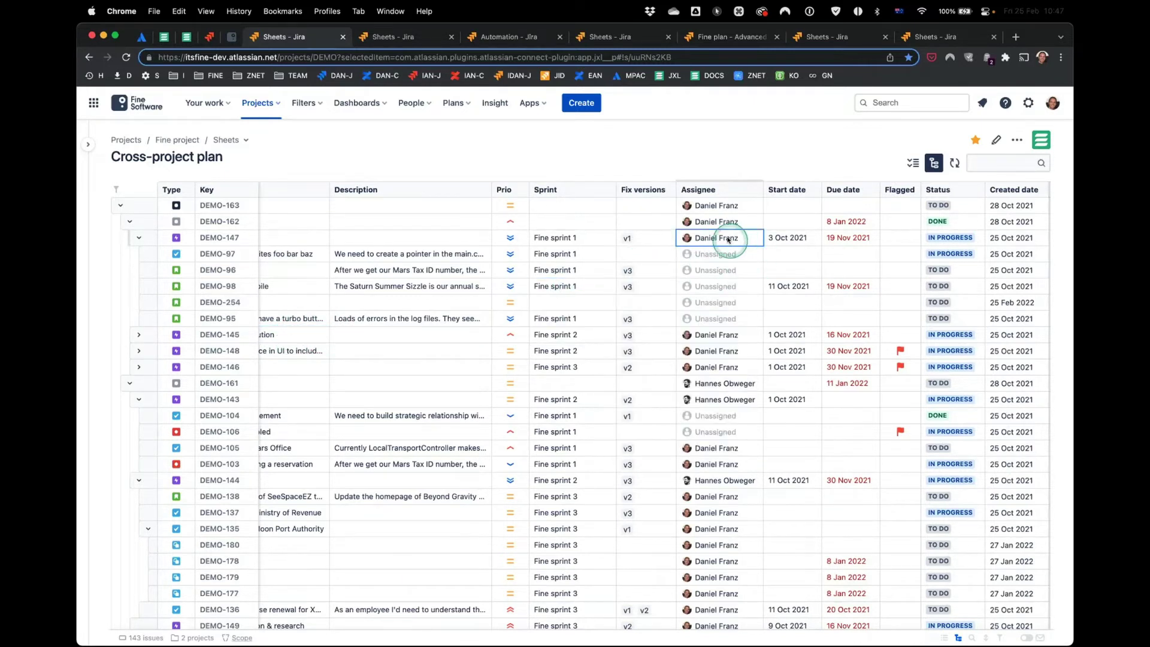
click(729, 240)
double_click(848, 238)
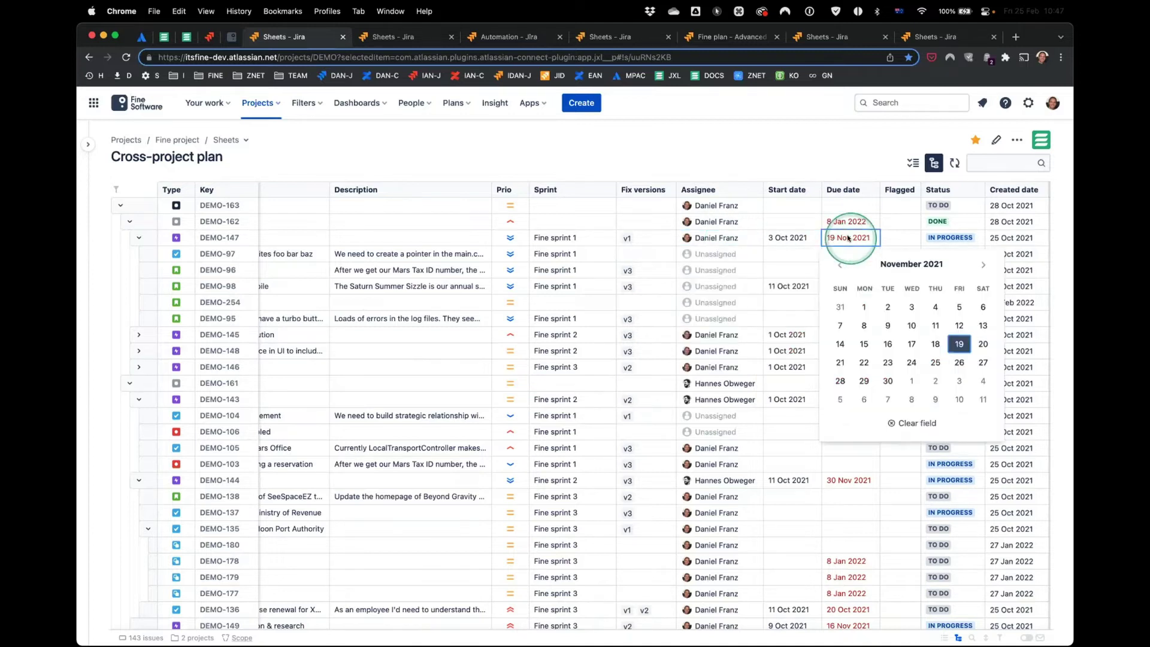
click(848, 238)
- Check the status options of DEMO-147 and the issue colour field of DEMO-98
scroll(779, 240, right, 10)
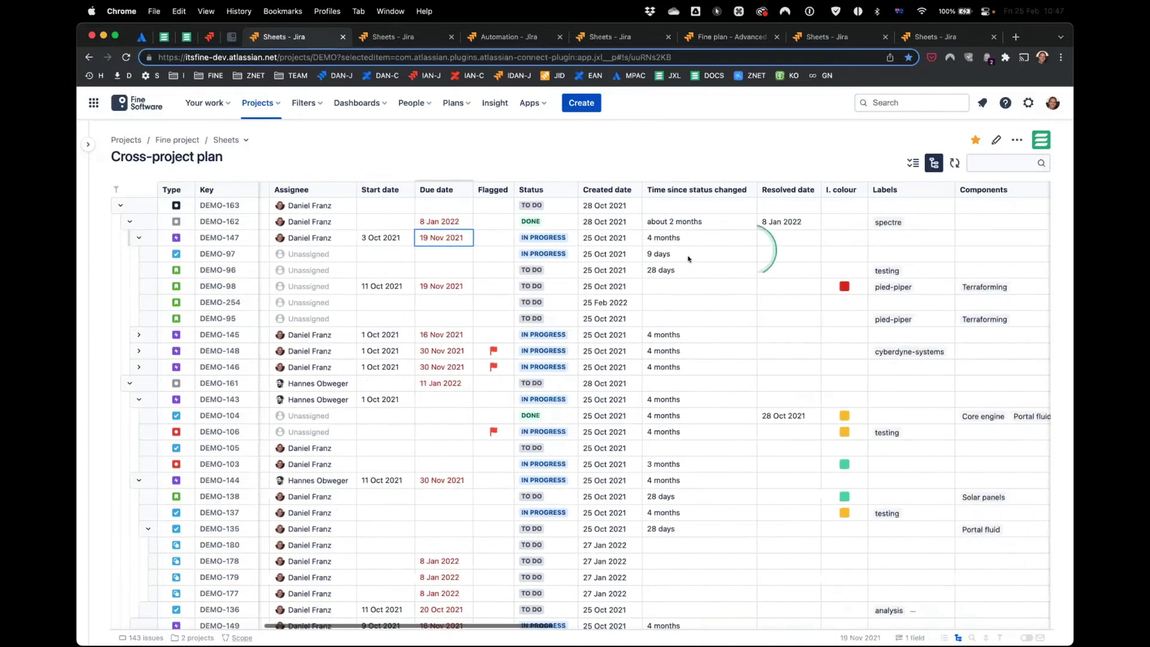
double_click(549, 240)
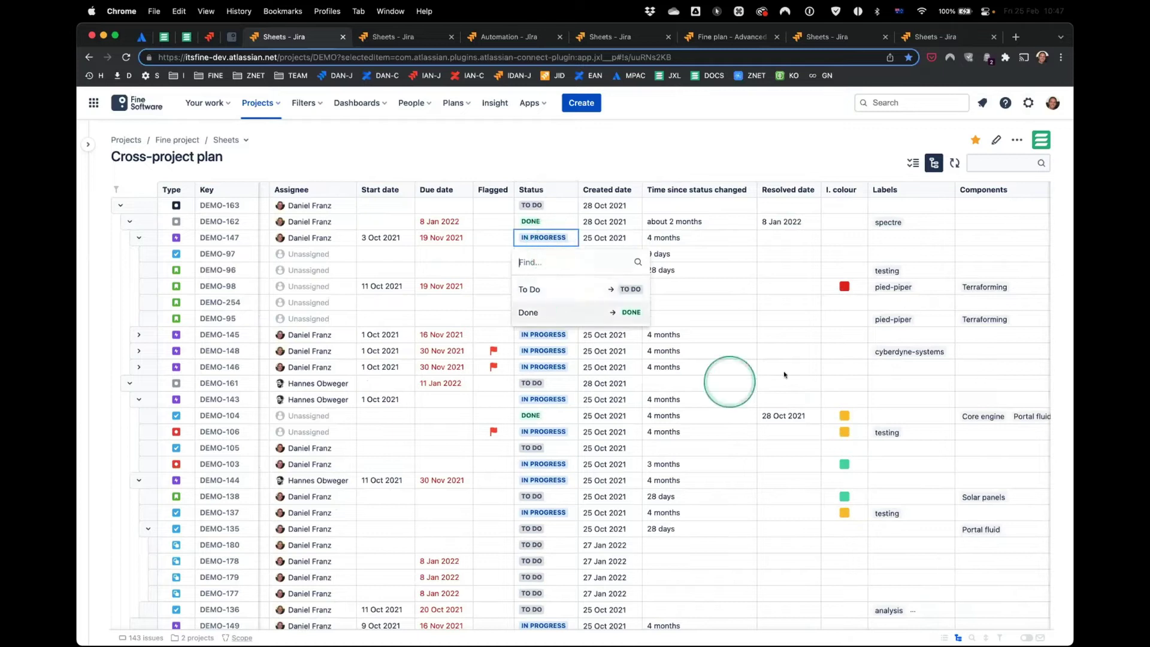
double_click(851, 286)
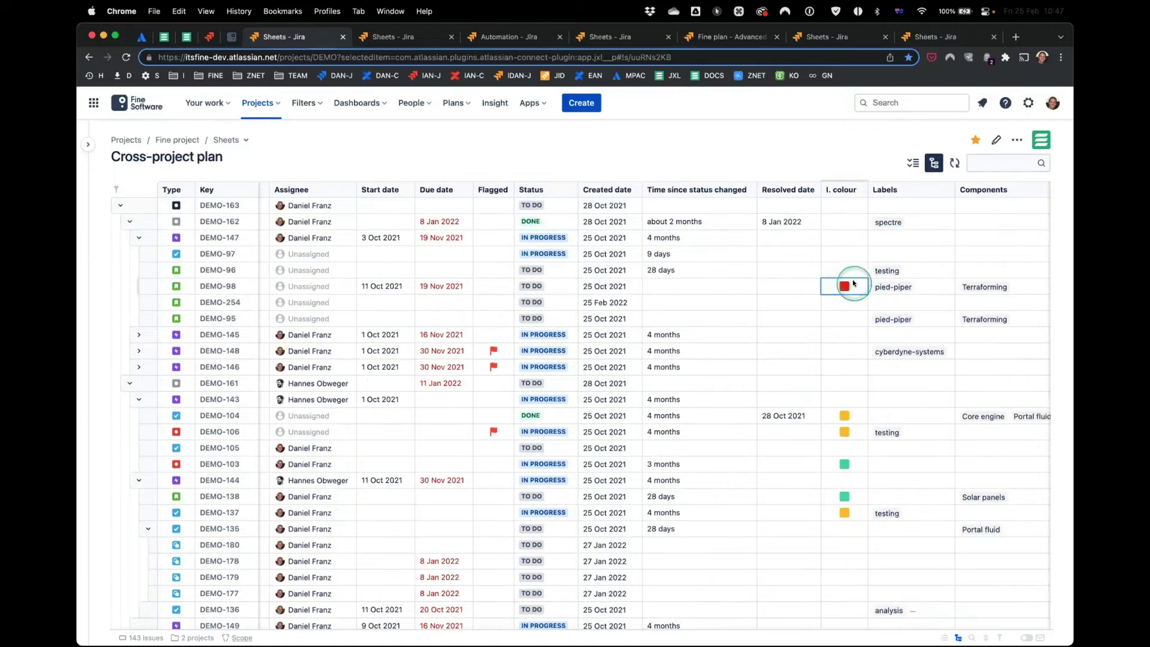
click(759, 292)
- Set the original estimate of DEMO-98 to 1d
scroll(759, 292, right, 12)
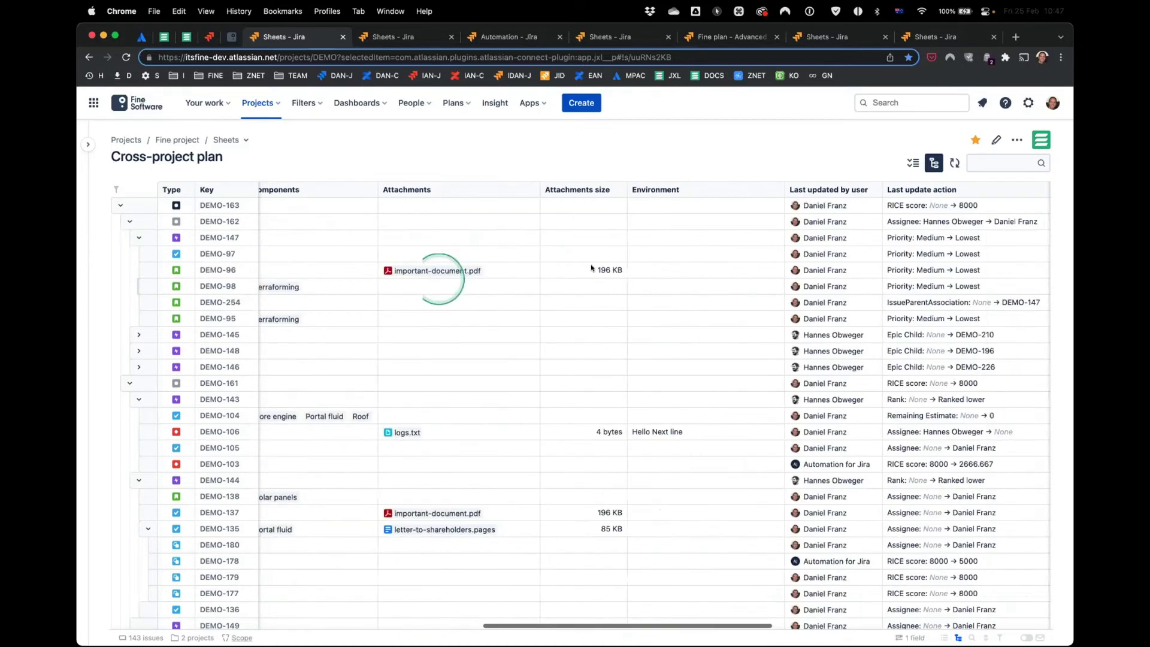
scroll(950, 303, right, 12)
click(541, 286)
click(722, 287)
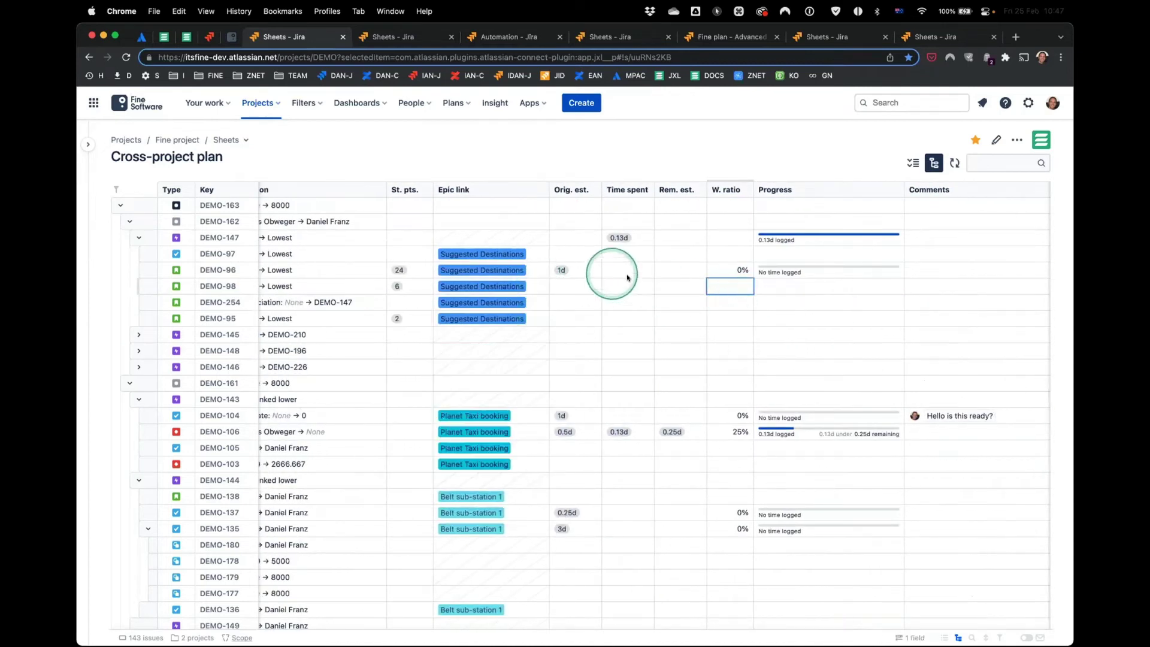
click(568, 285)
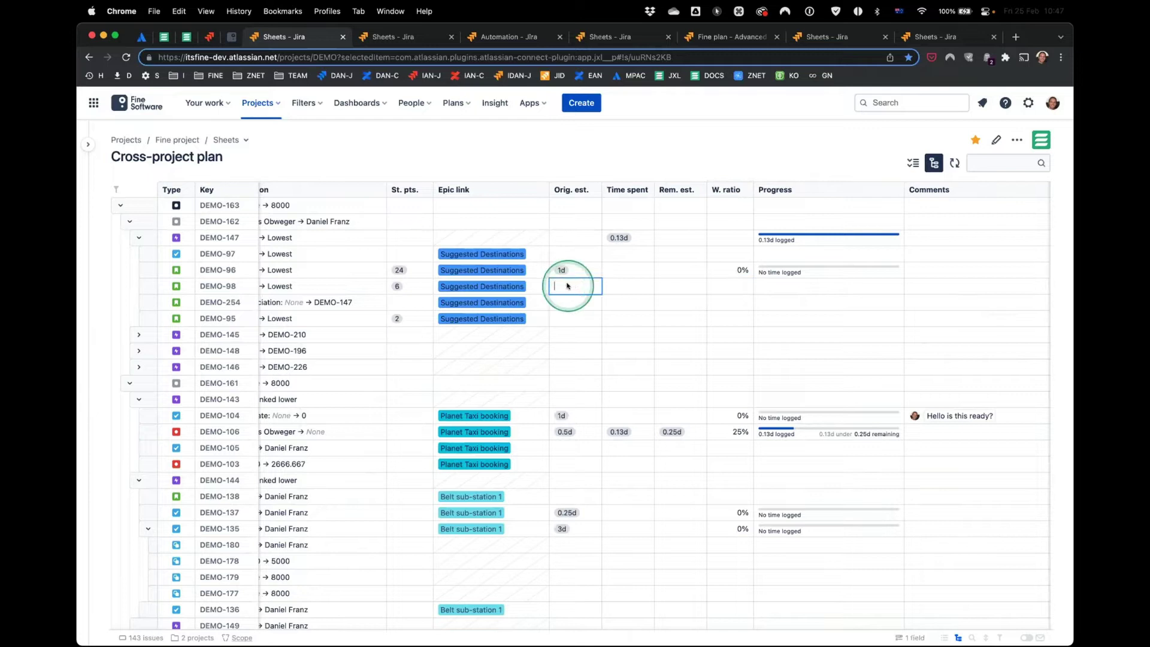
text(1d)
key(Return)
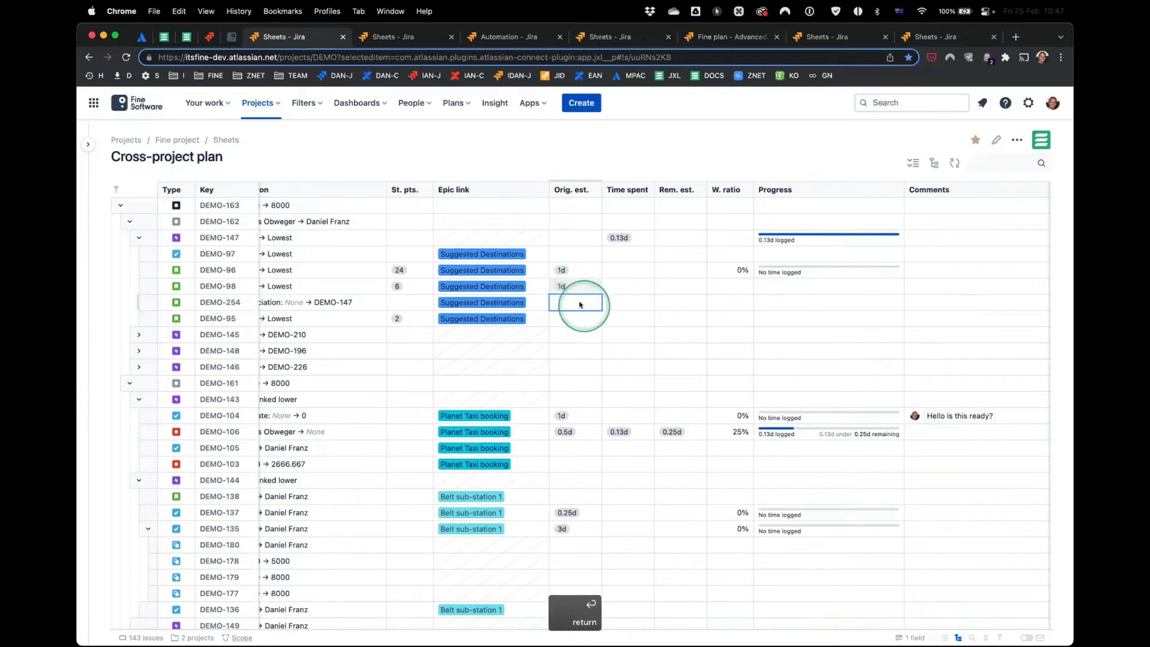
- Copy the assignee of DEMO-147 to the unassigned issues DEMO-96, DEMO-98, DEMO-254 and DEMO-95
scroll(590, 310, left, 10)
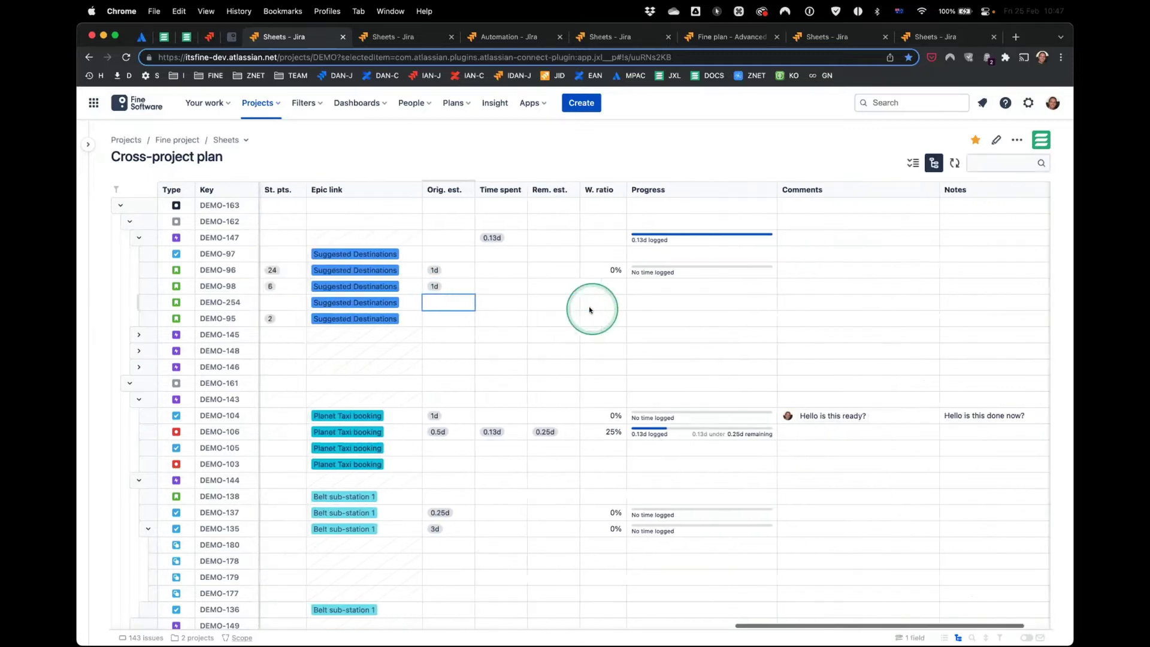
scroll(589, 310, left, 10)
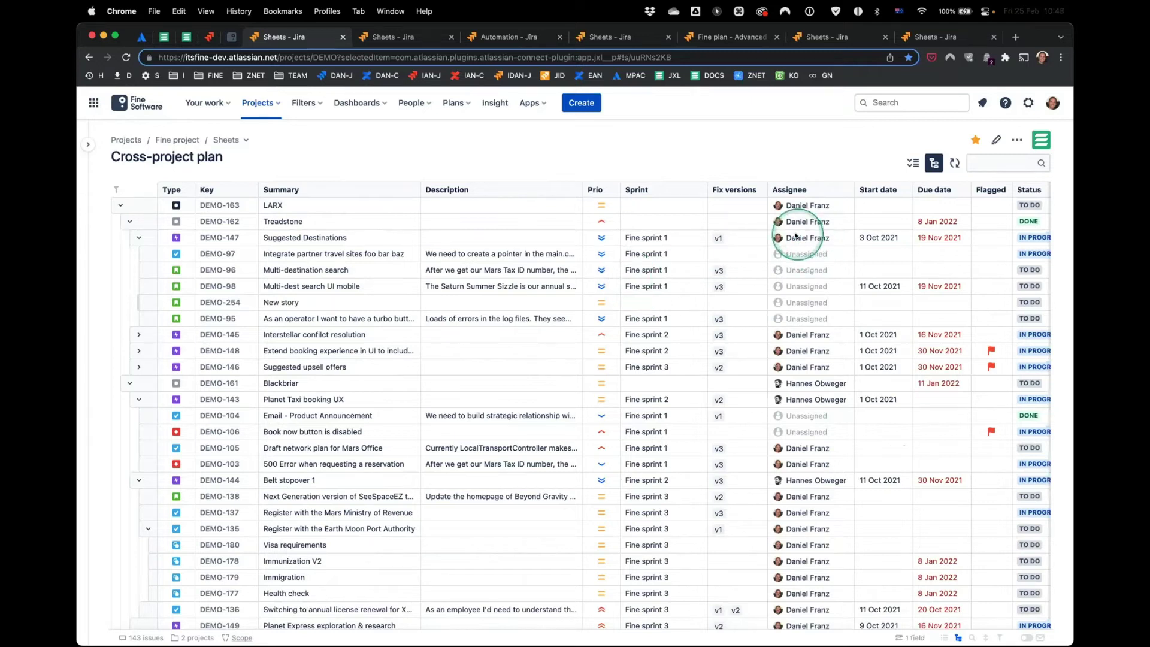
scroll(799, 278, right, 5)
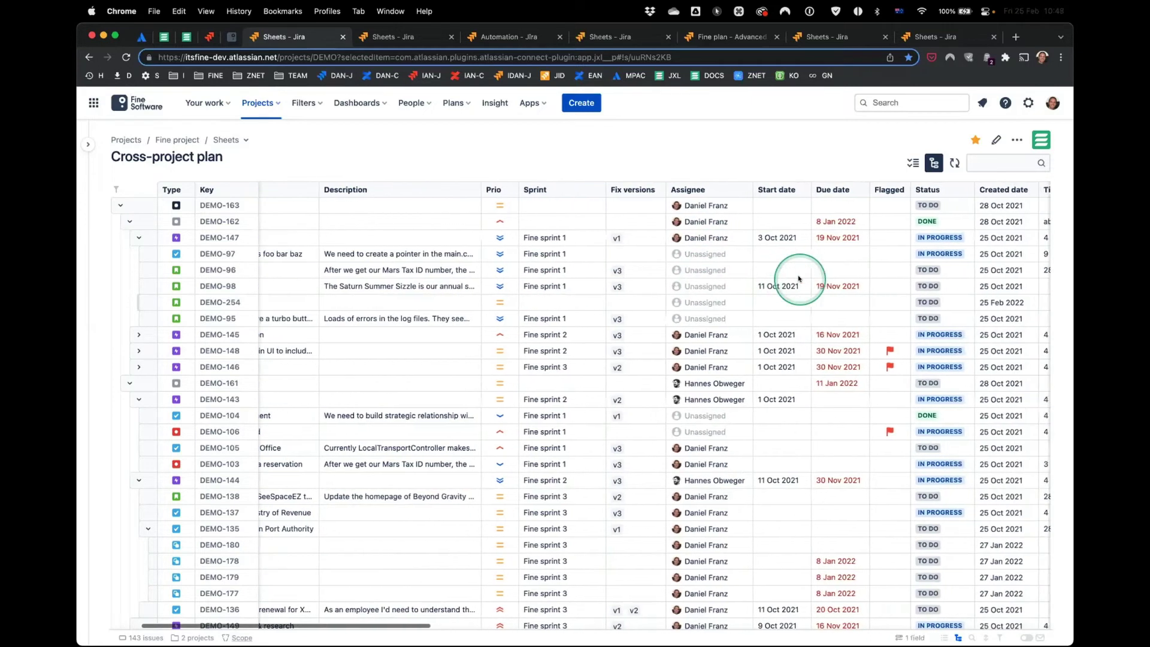
click(635, 237)
key(super+c)
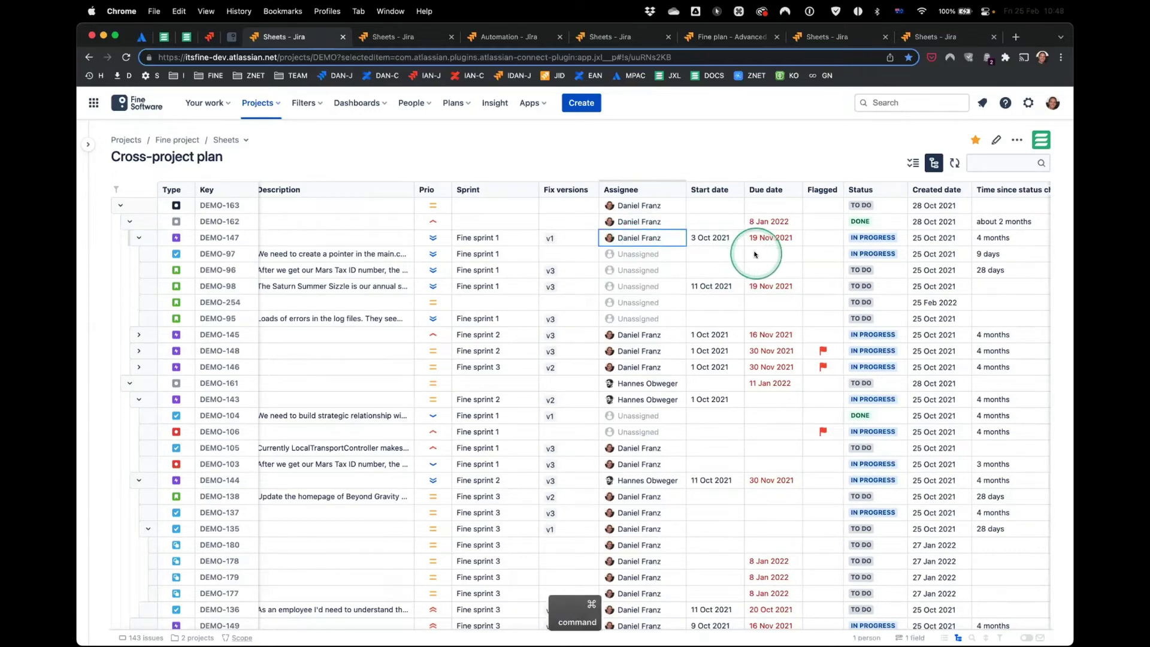
drag(638, 271, 628, 320)
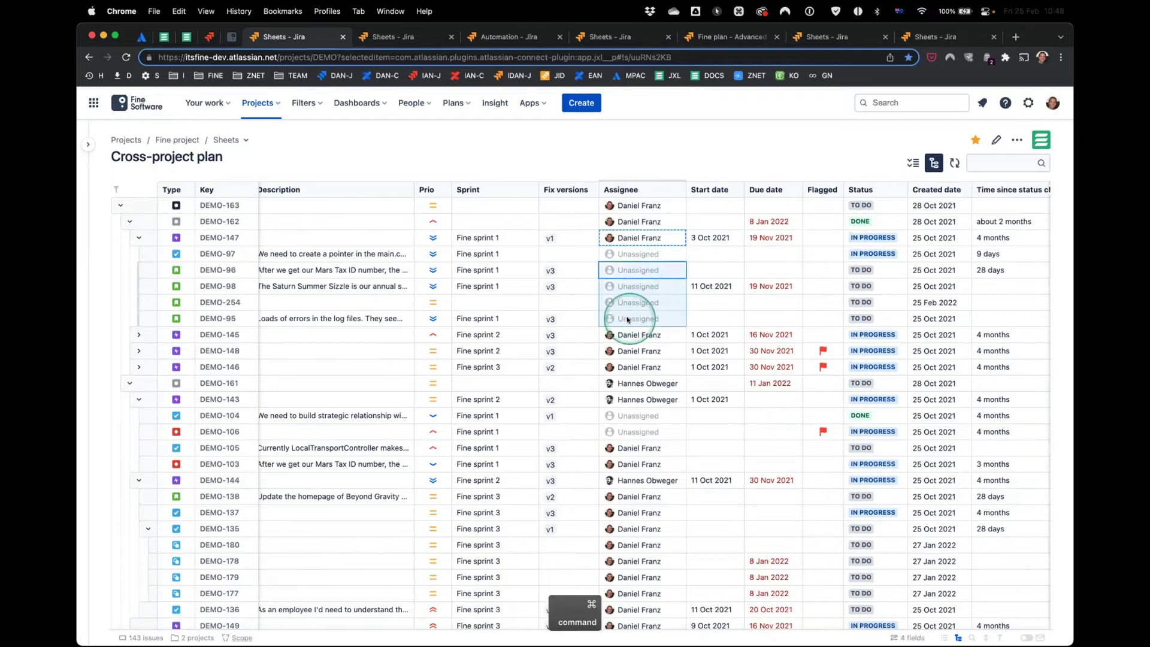
key(super+v)
click(646, 363)
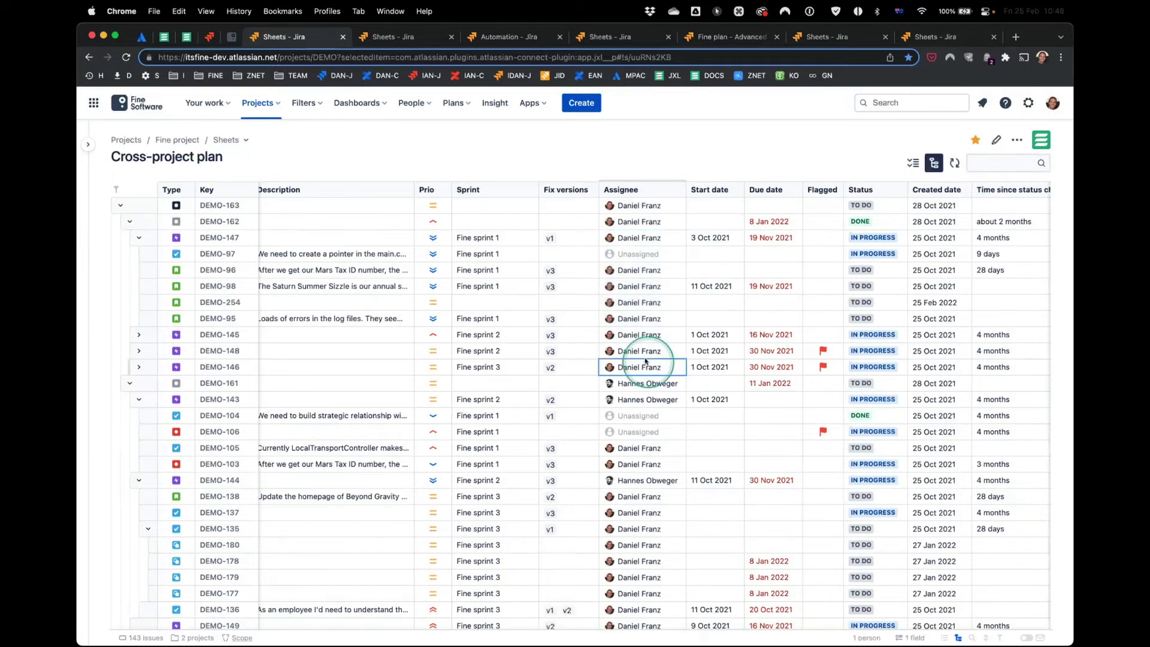
- Look over the columns and issue rows of the Cross-project plan hierarchy
scroll(645, 361, right, 5)
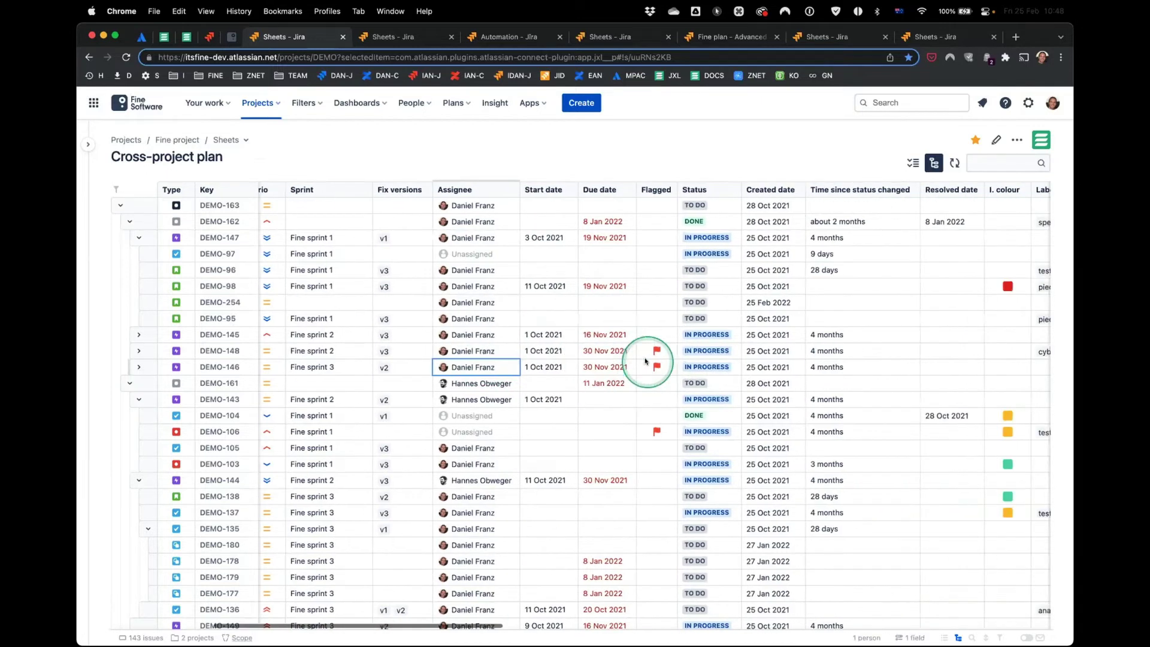
scroll(645, 360, left, 8)
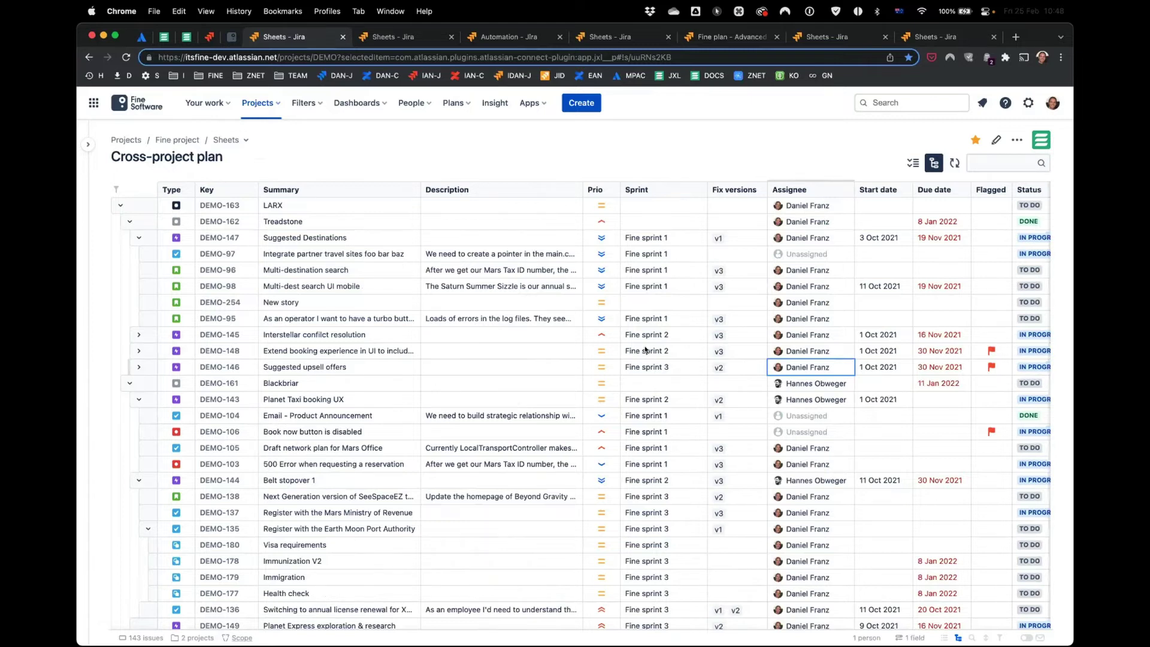
scroll(699, 339, right, 5)
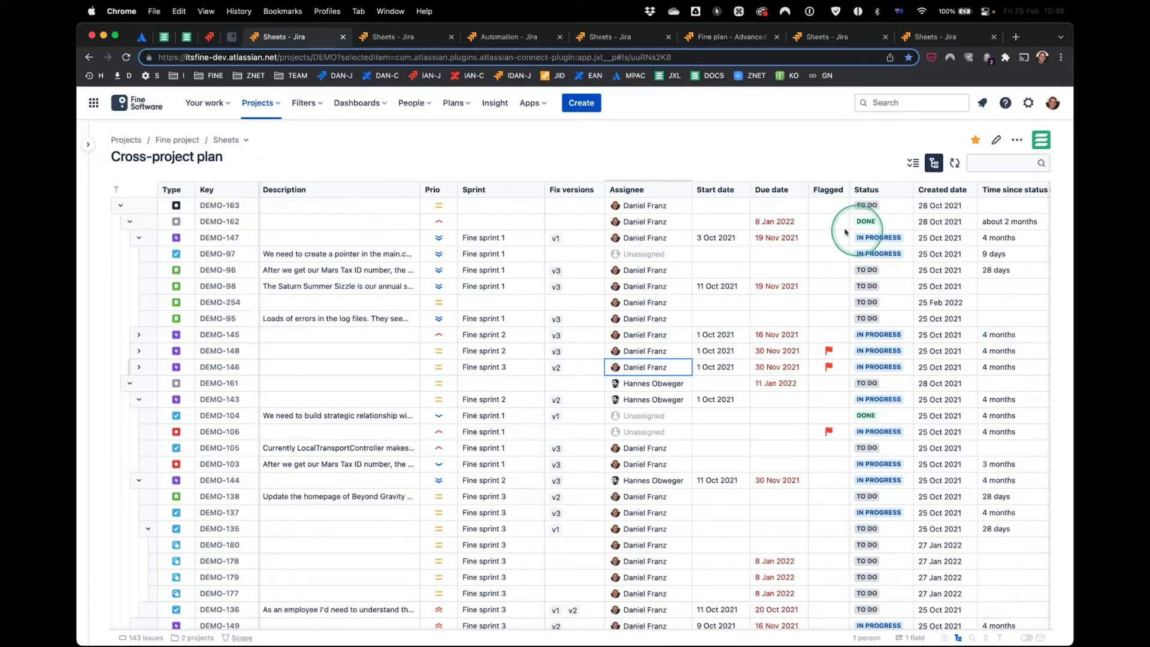
scroll(856, 230, right, 4)
scroll(856, 229, down, 3)
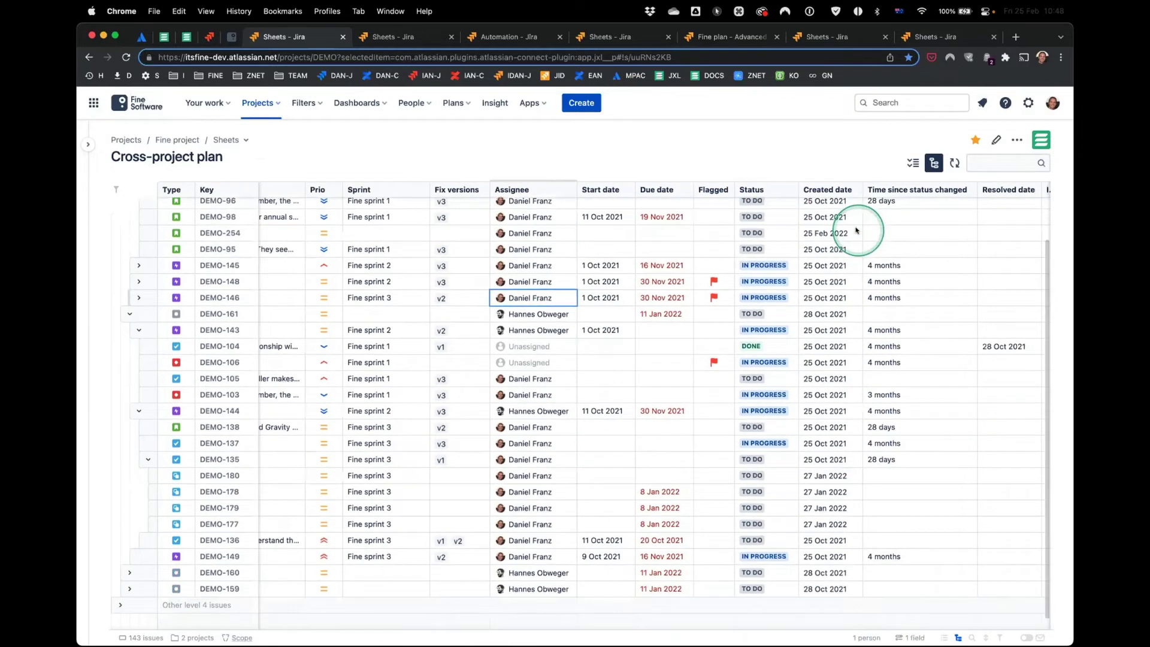
scroll(812, 235, up, 1)
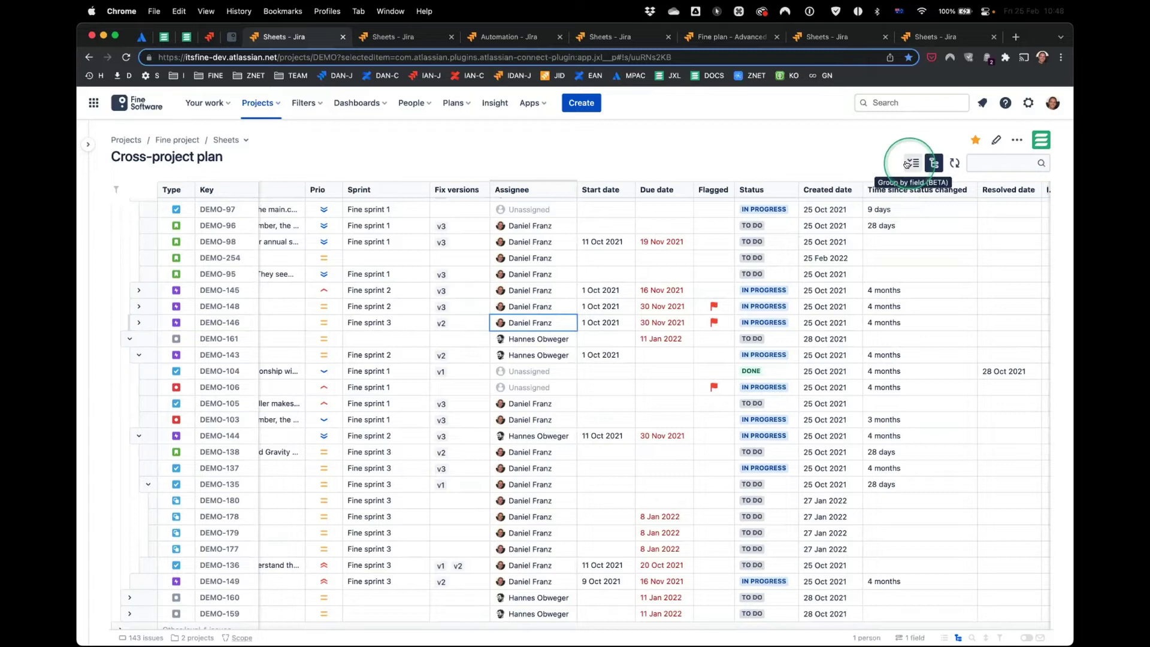
scroll(686, 361, left, 2)
scroll(686, 360, up, 2)
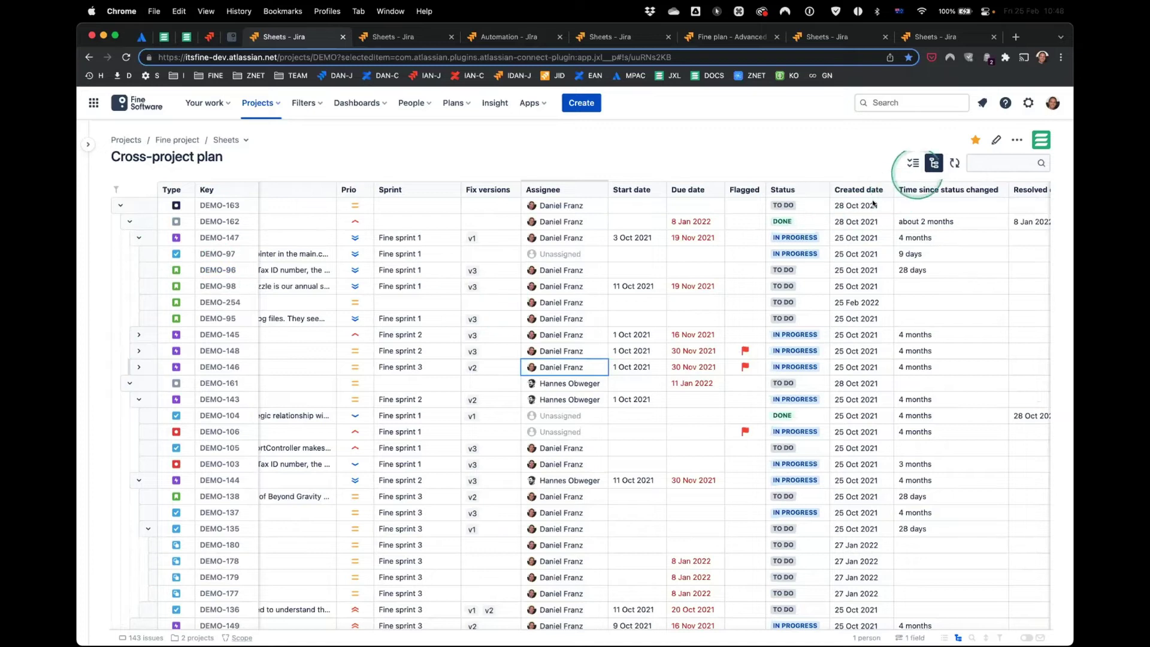
- Open the Programs and initiatives structure for editing and review the issue types offered for its Program level
click(934, 160)
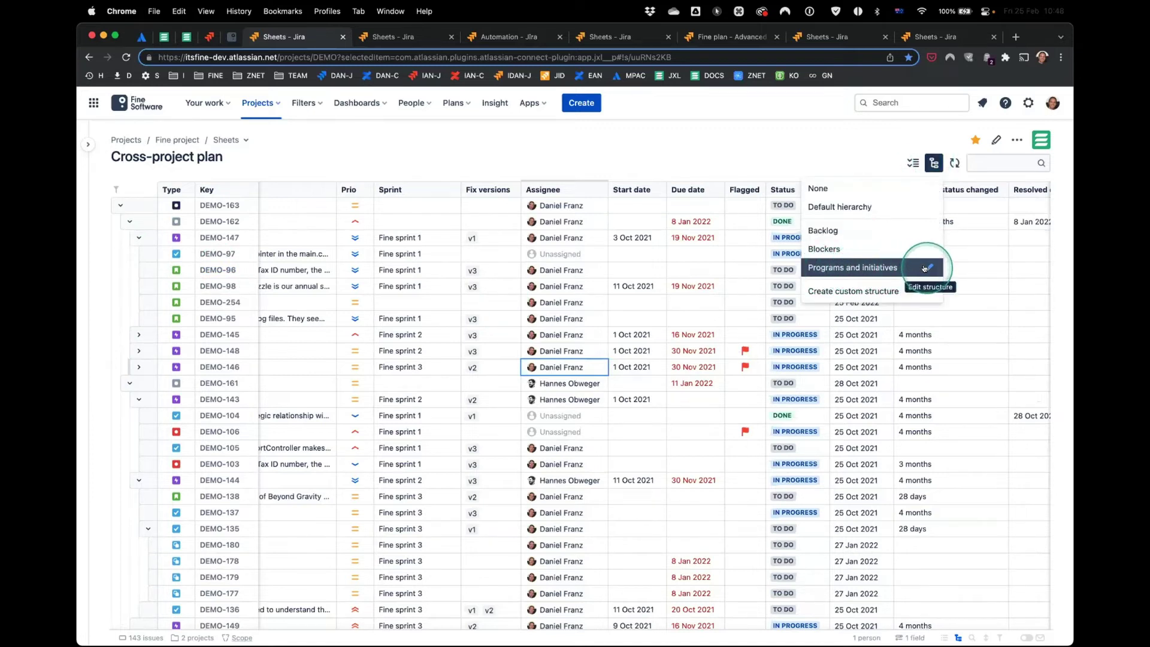
click(925, 268)
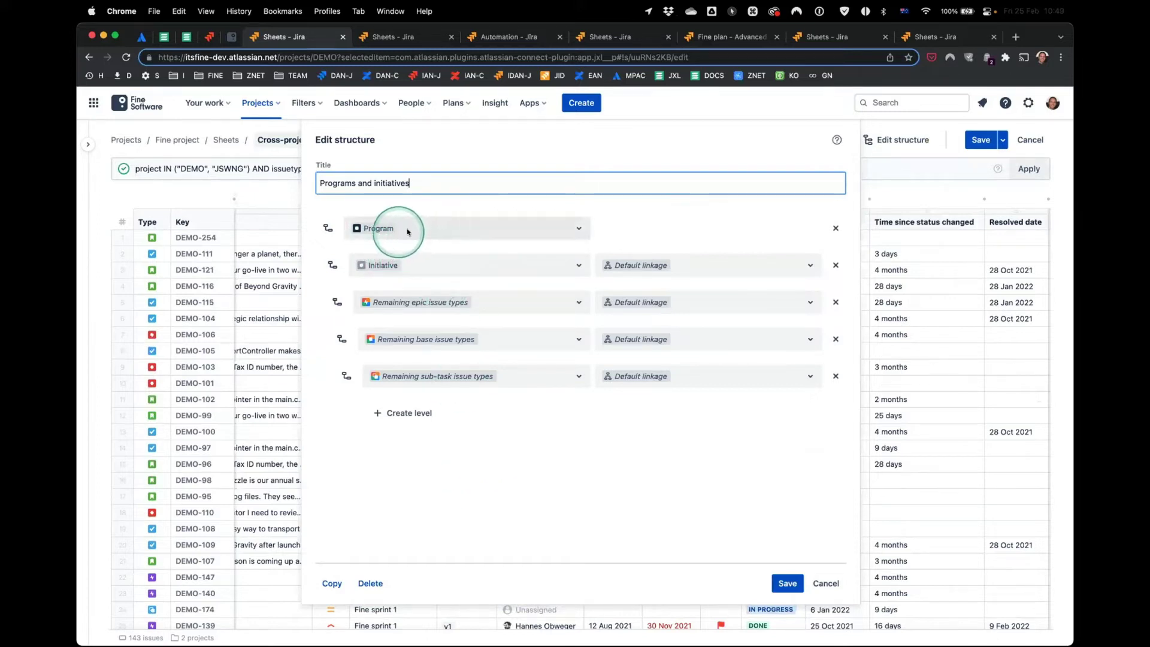
click(443, 230)
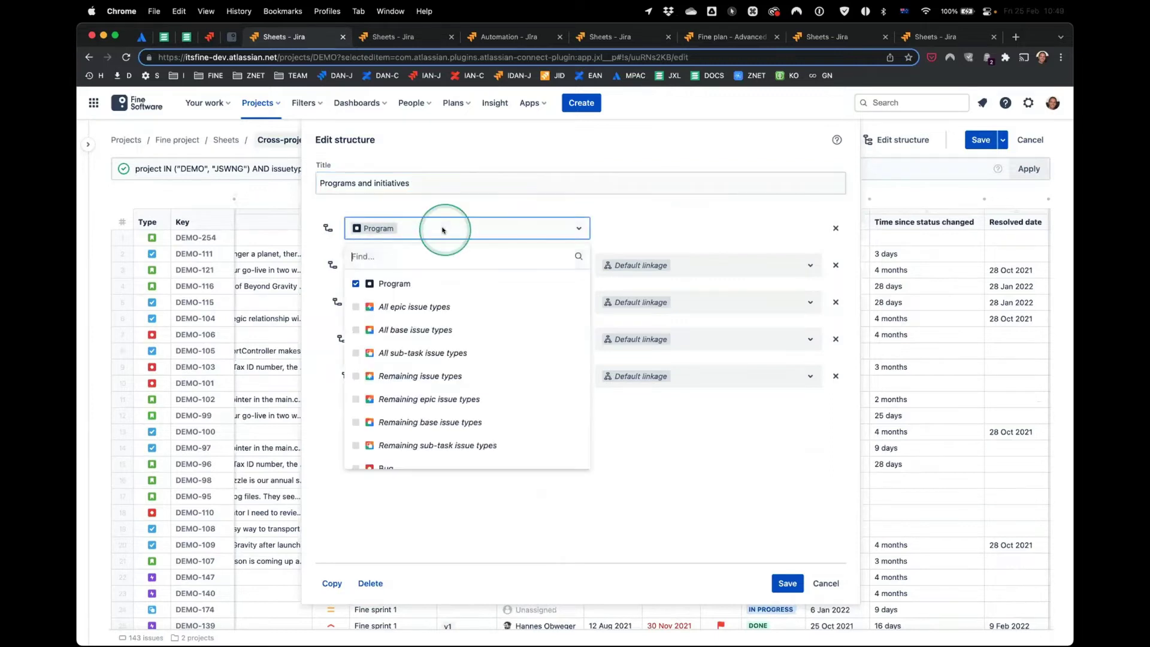
scroll(481, 334, down, 1)
scroll(481, 335, down, 10)
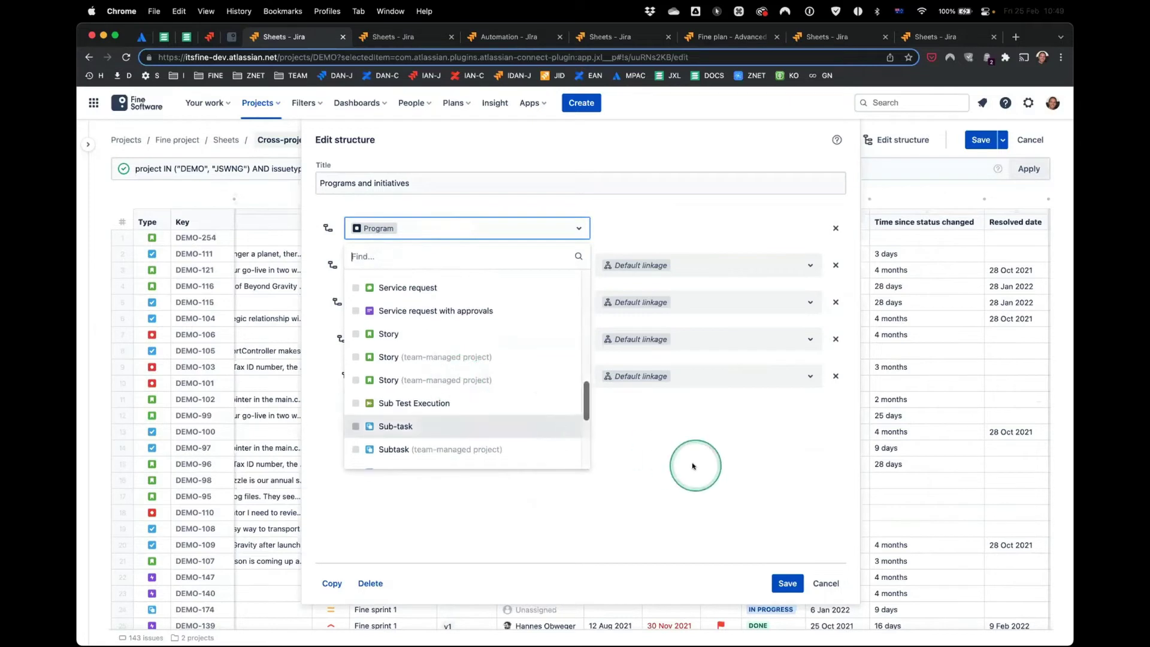
click(687, 465)
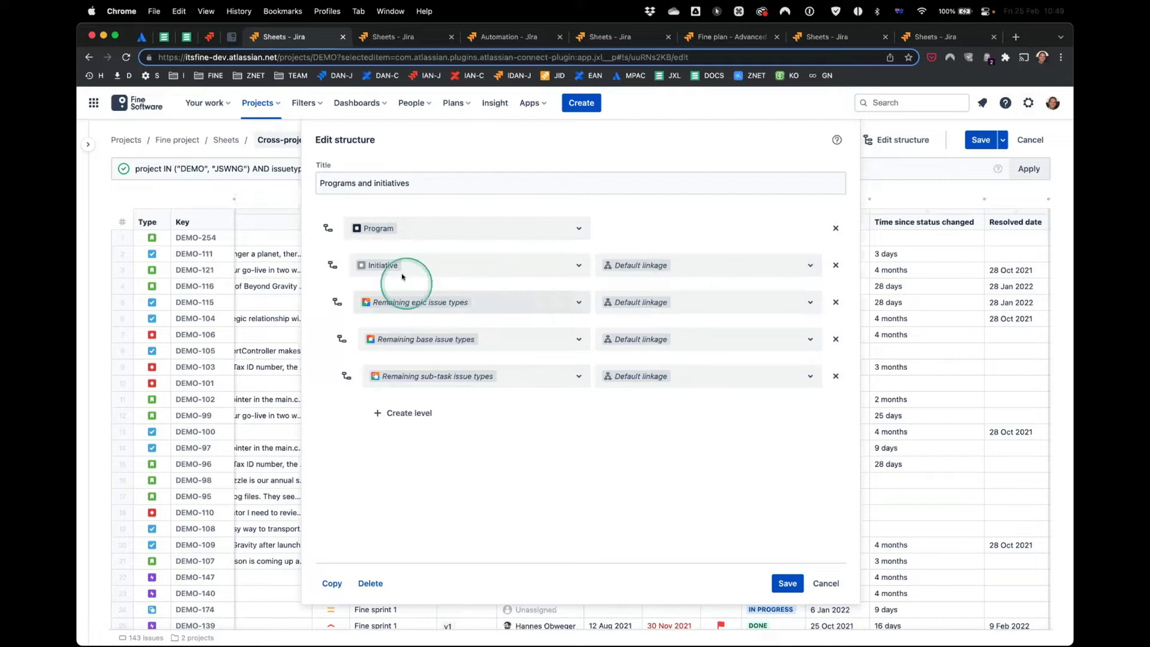
- Review the linkage options for the Initiative level and leave the structure editor without saving
click(684, 265)
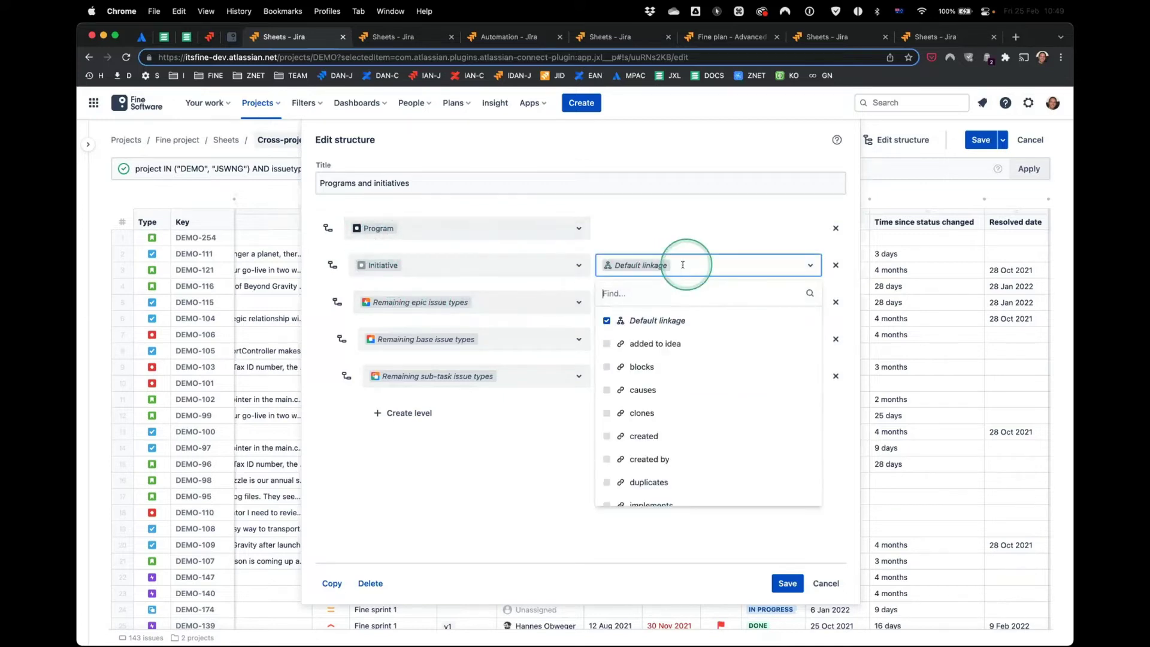
scroll(676, 340, down, 5)
scroll(676, 340, down, 5)
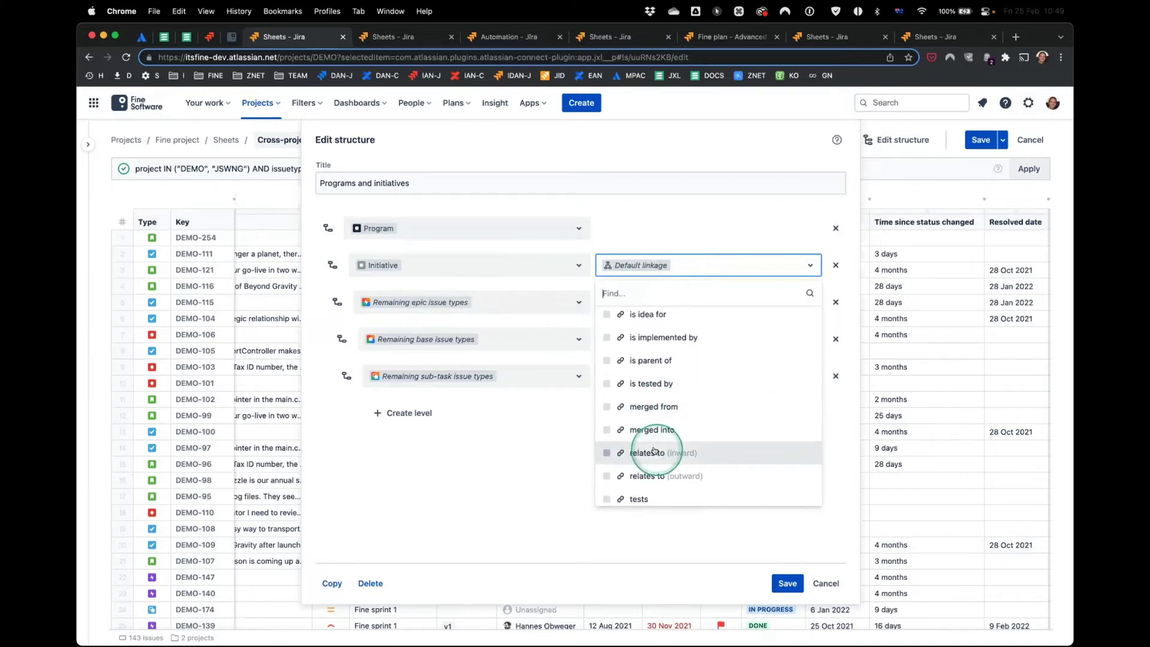
scroll(655, 452, down, 1)
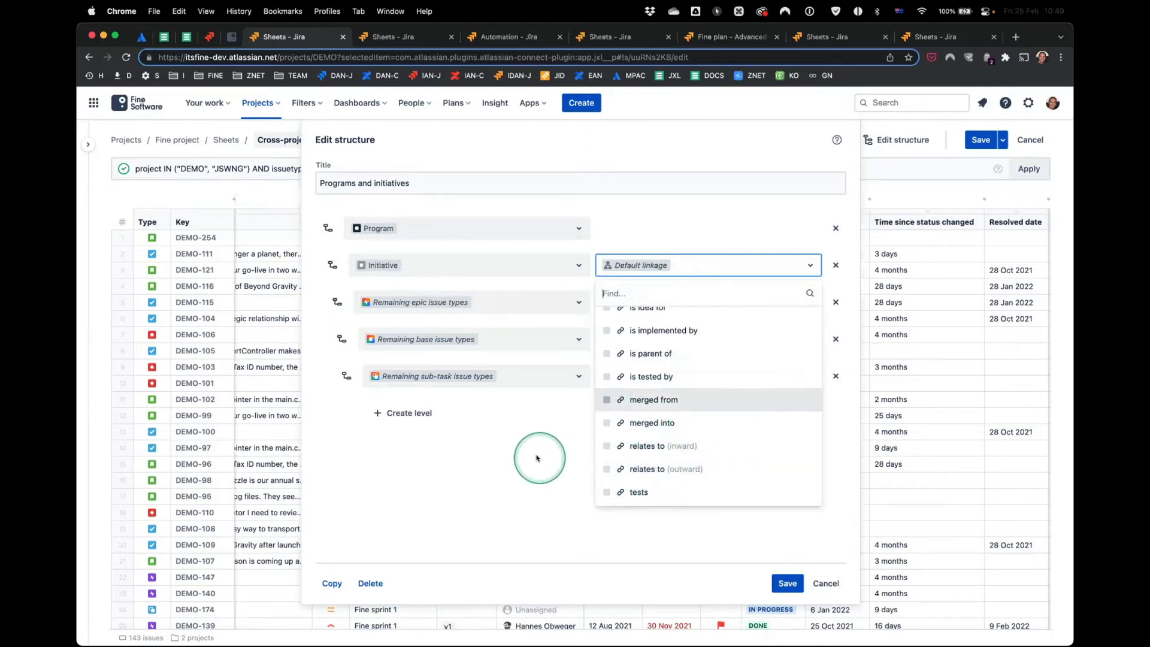
click(537, 458)
click(818, 582)
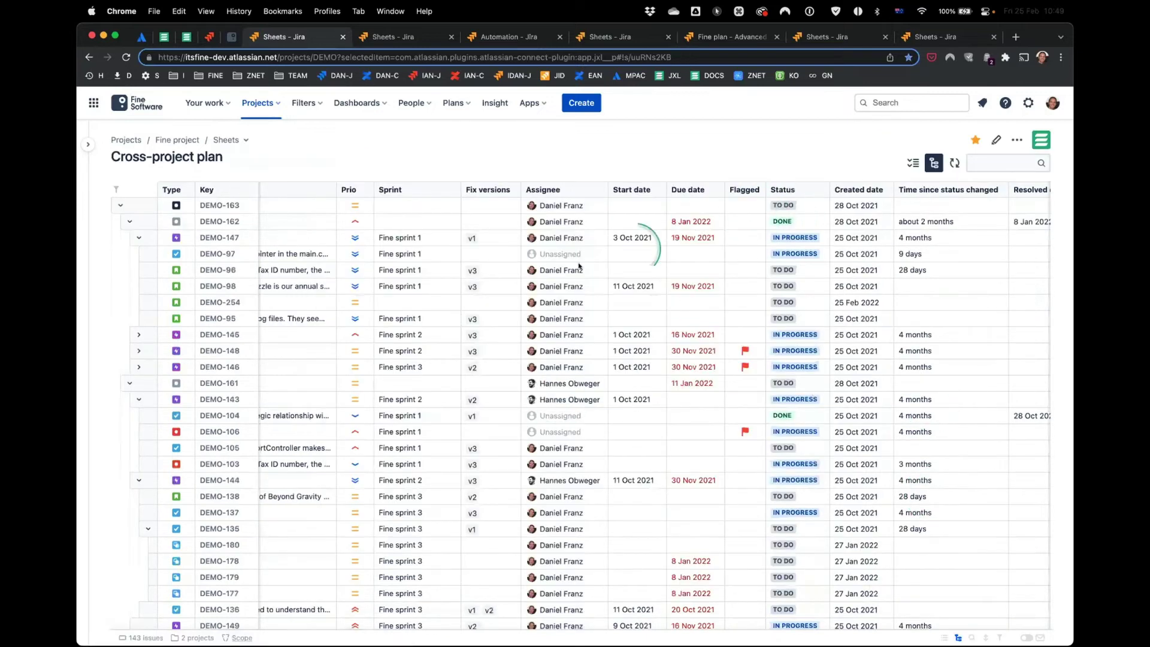
- Collapse the hierarchy to the LARX program, DEMO-163, and expand it one level to its initiatives
scroll(500, 296, left, 4)
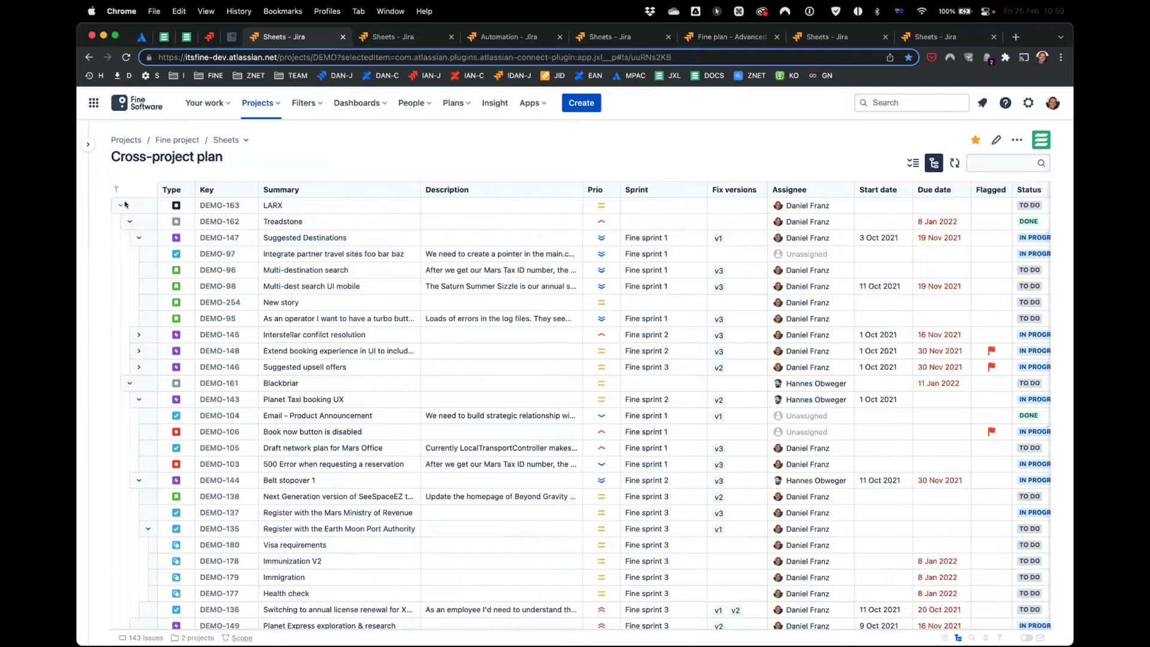
click(448, 232)
click(121, 206)
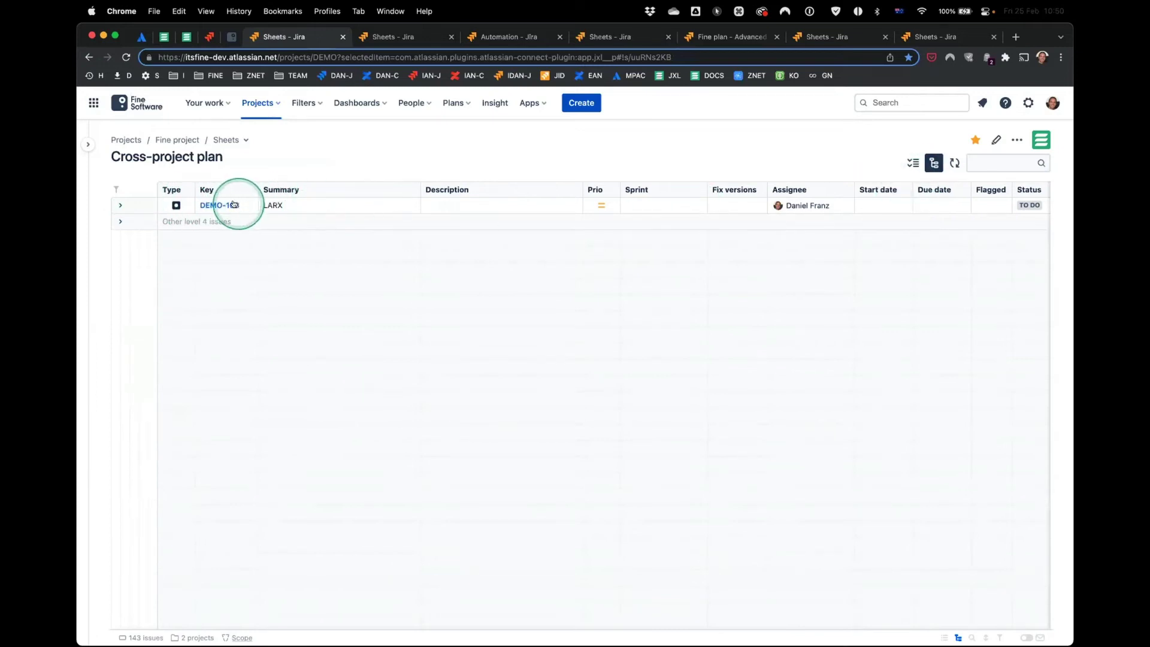
click(120, 204)
click(129, 221)
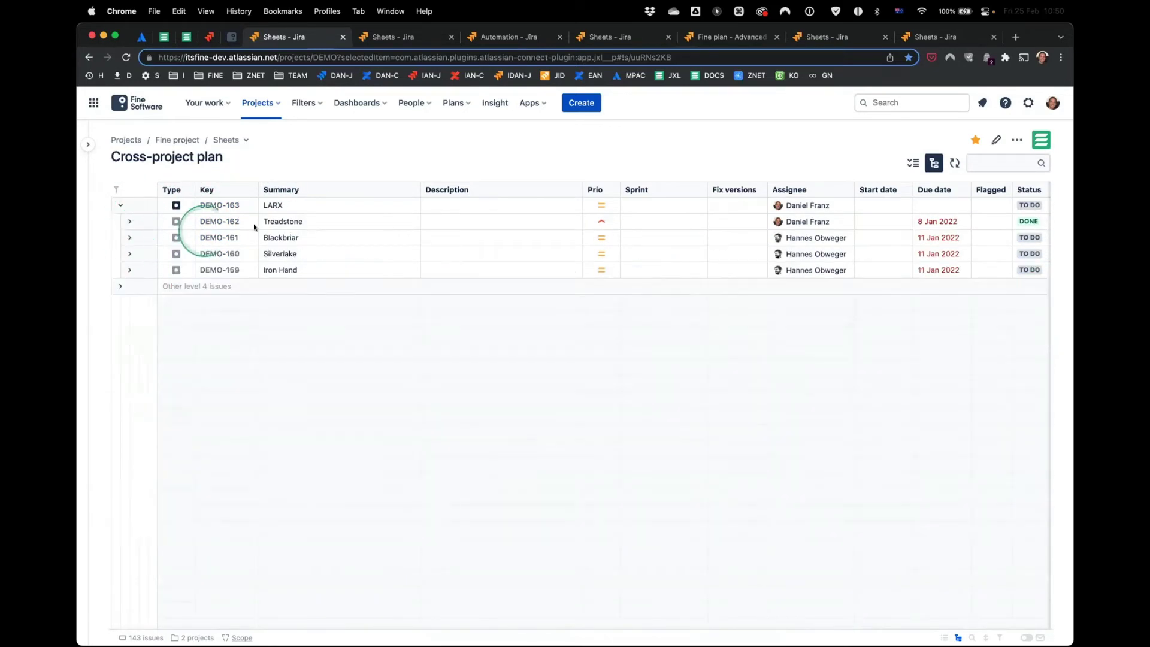
- Expand the Treadstone and Blackbriar initiatives under LARX to show their epics and child issues
click(129, 221)
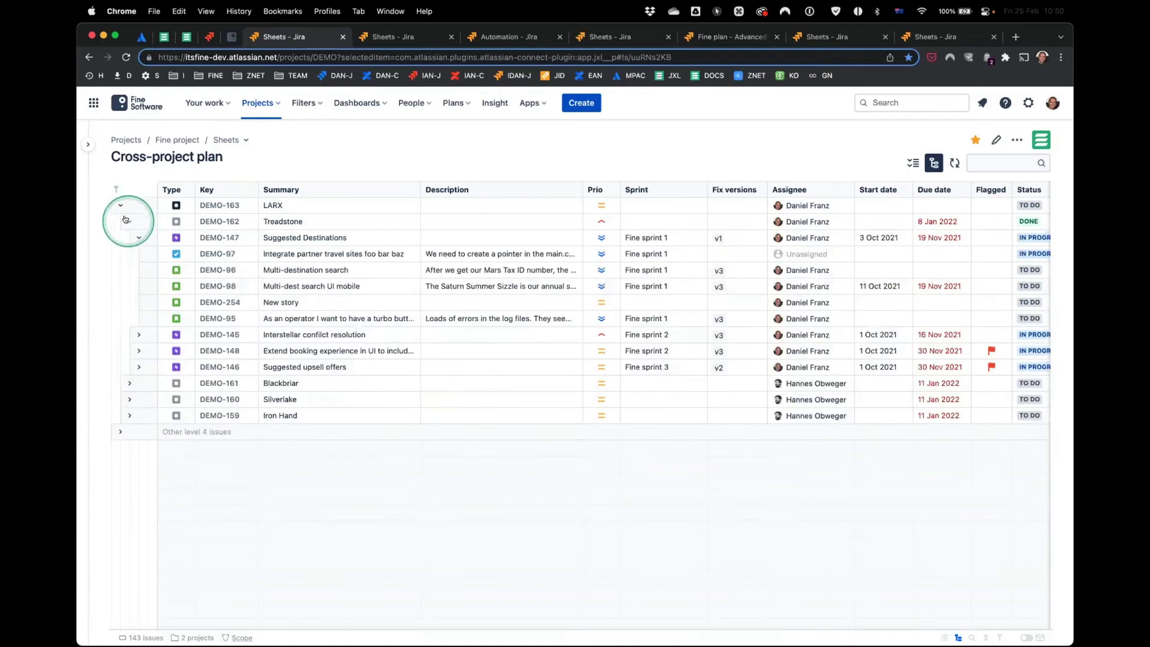
click(130, 381)
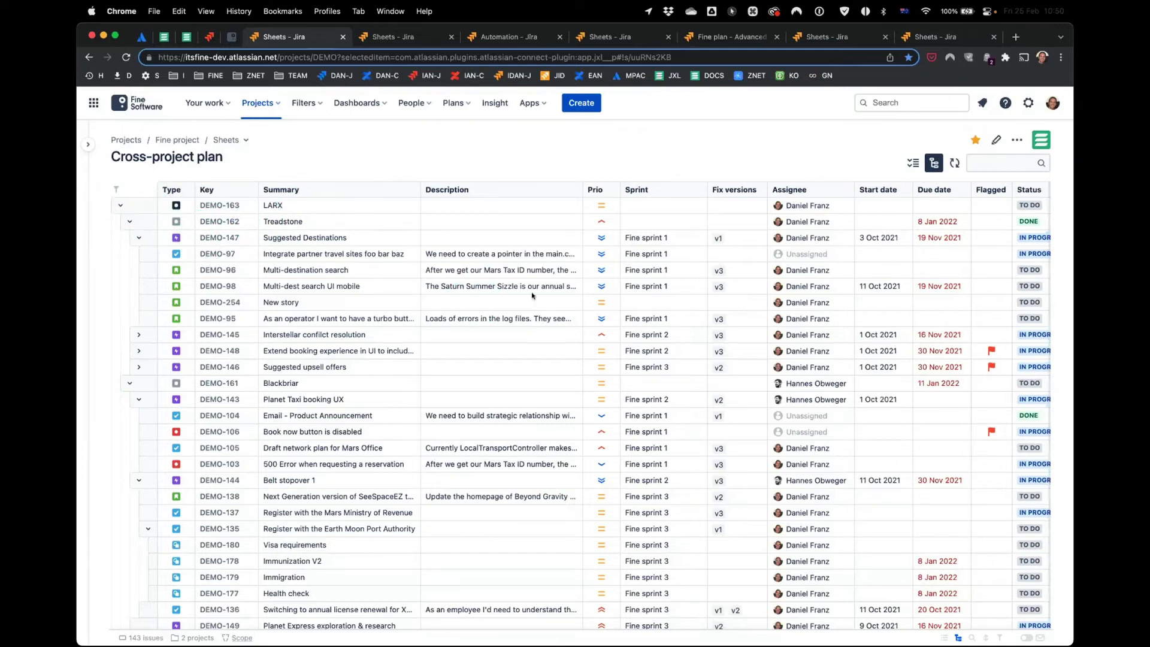
- Switch the Cross-project plan to the Default hierarchy structure, and regroup its issues by Assignee
click(933, 163)
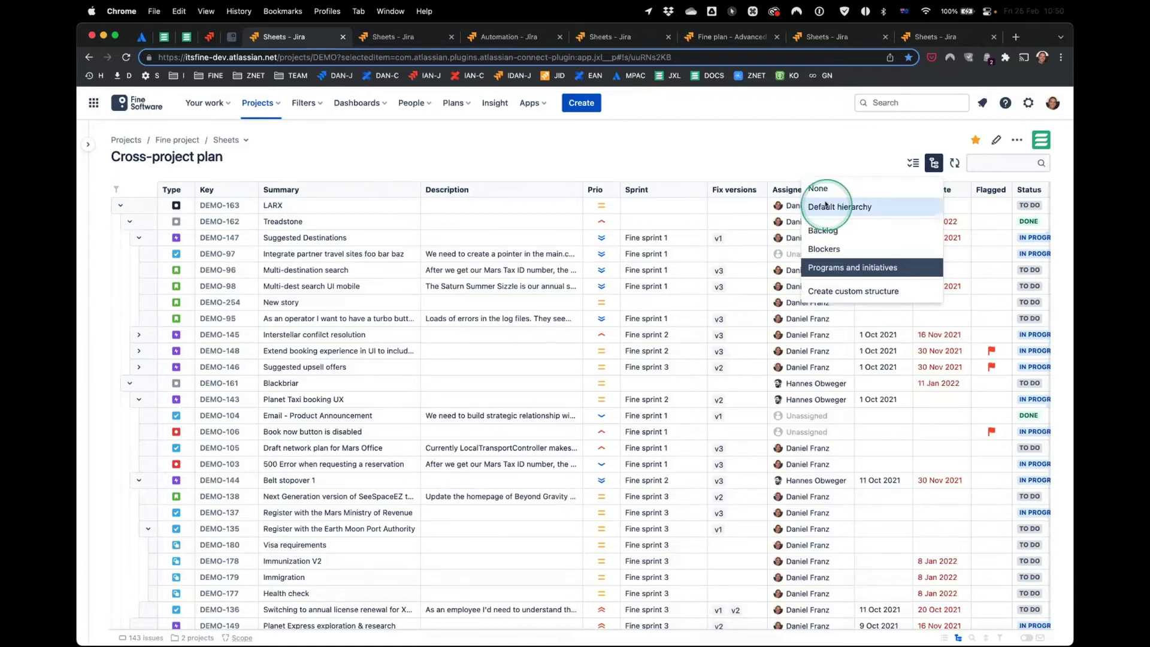
click(824, 206)
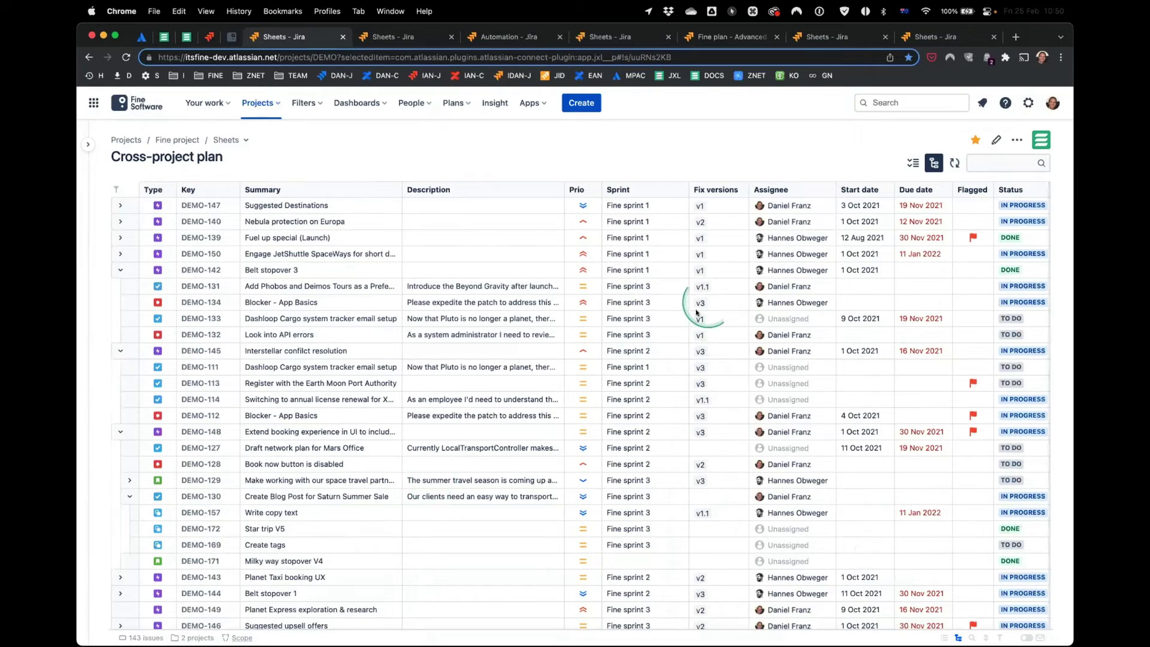
click(913, 164)
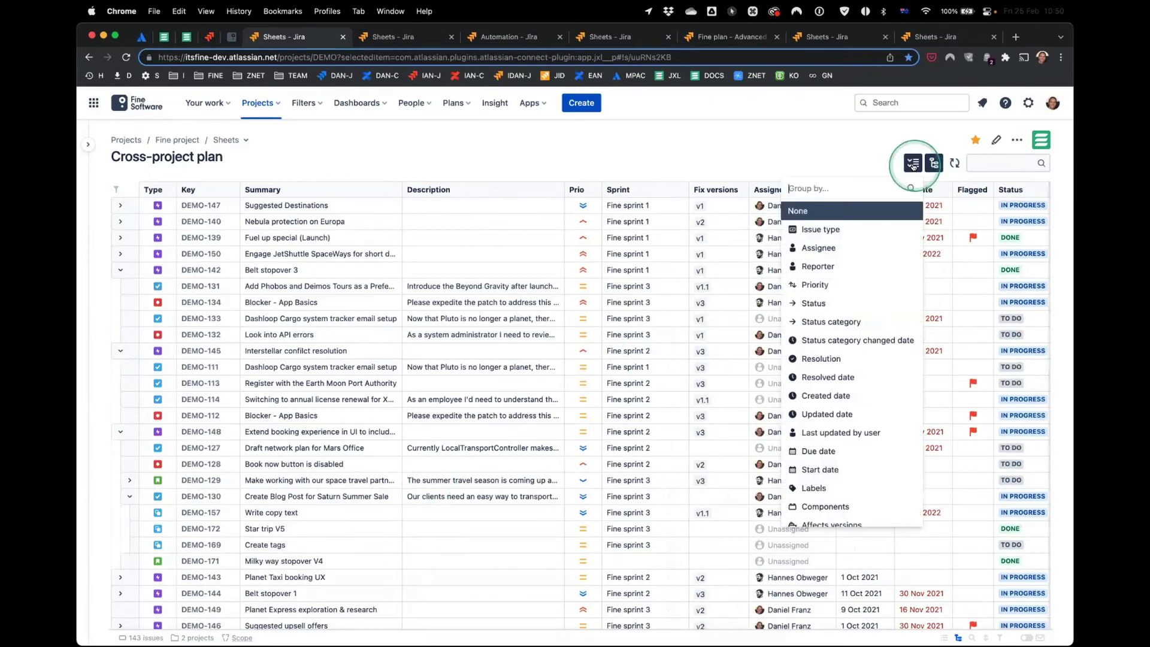
click(804, 247)
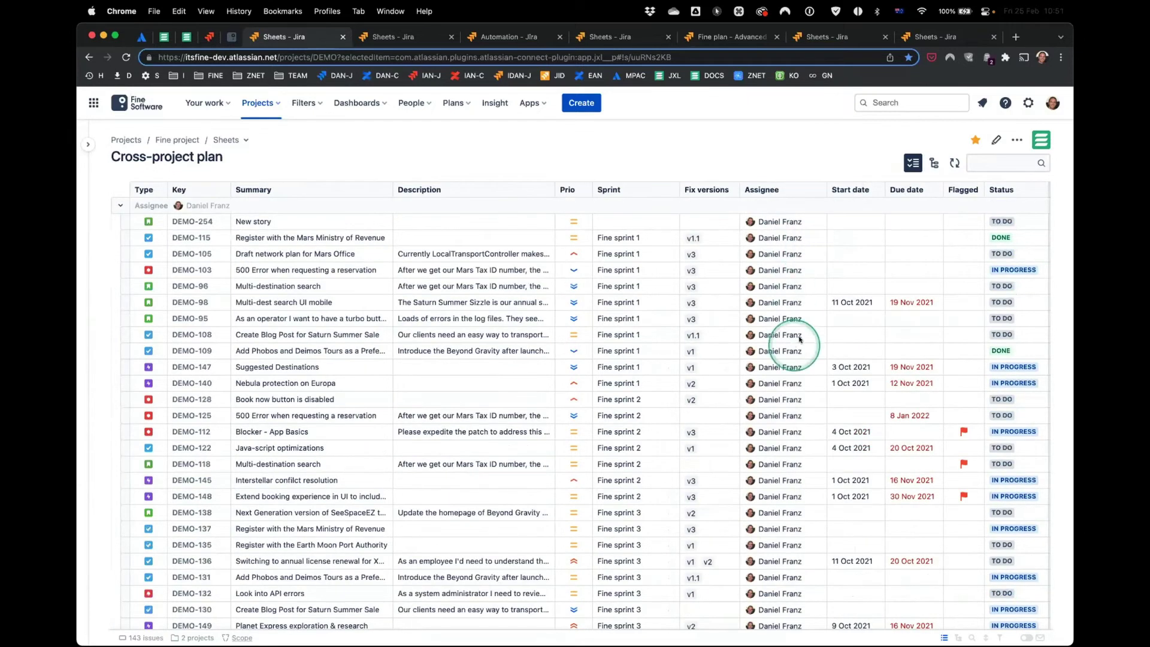
- Look through the other grouping fields and return the Cross-project plan to the Programs and initiatives structure
click(915, 162)
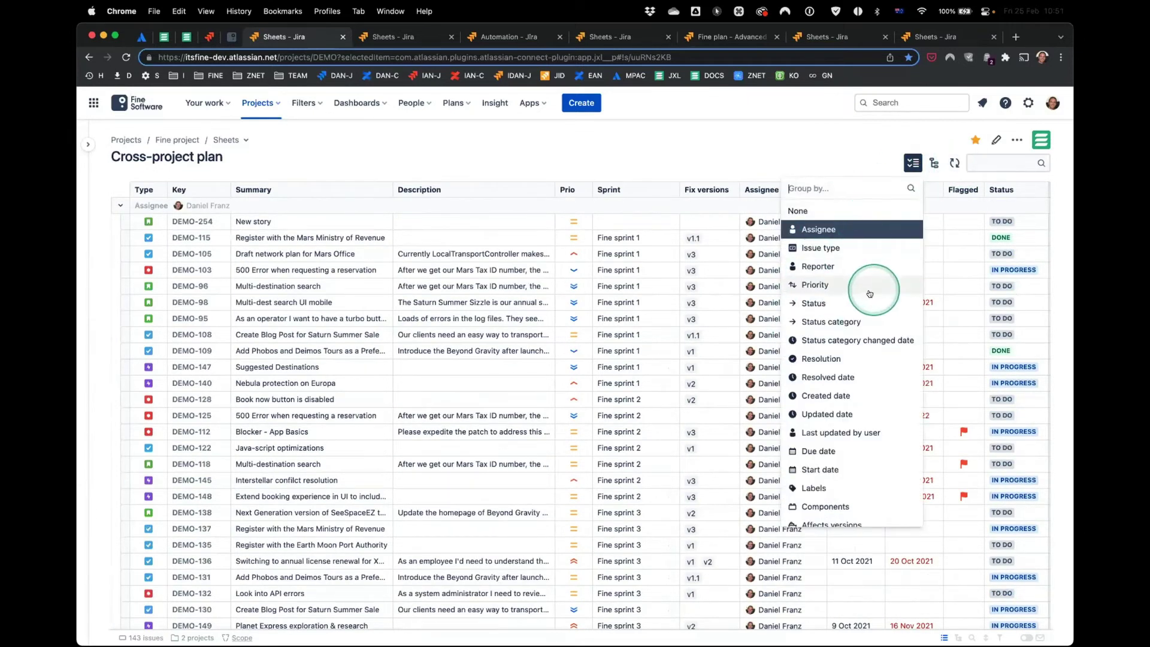
click(707, 292)
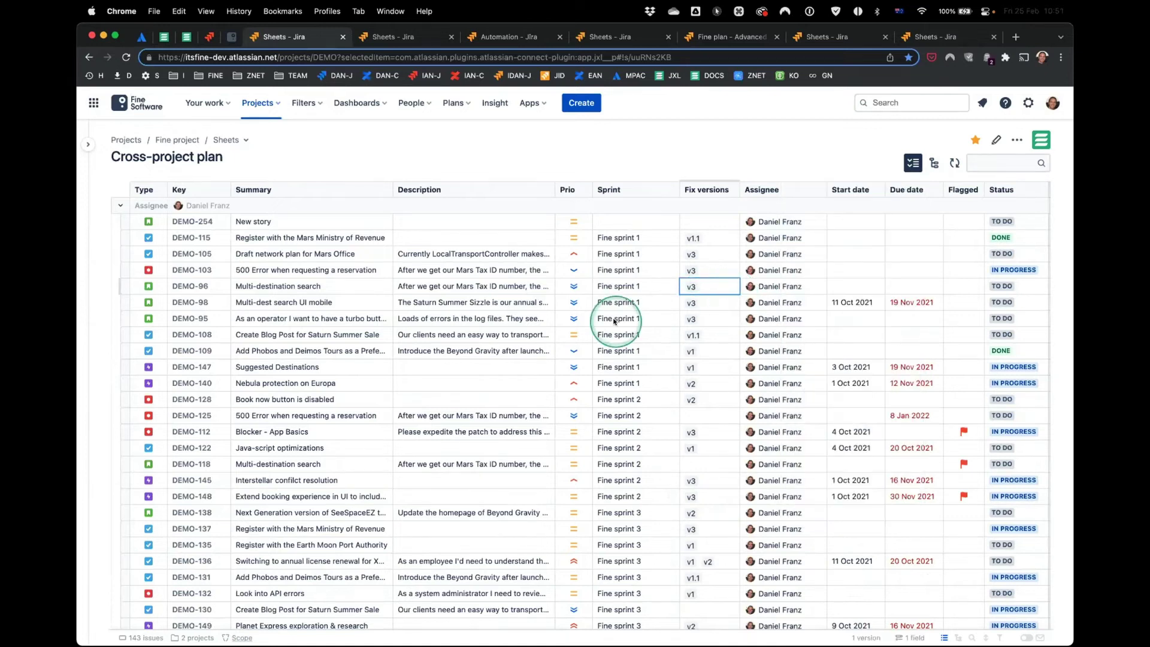
click(934, 163)
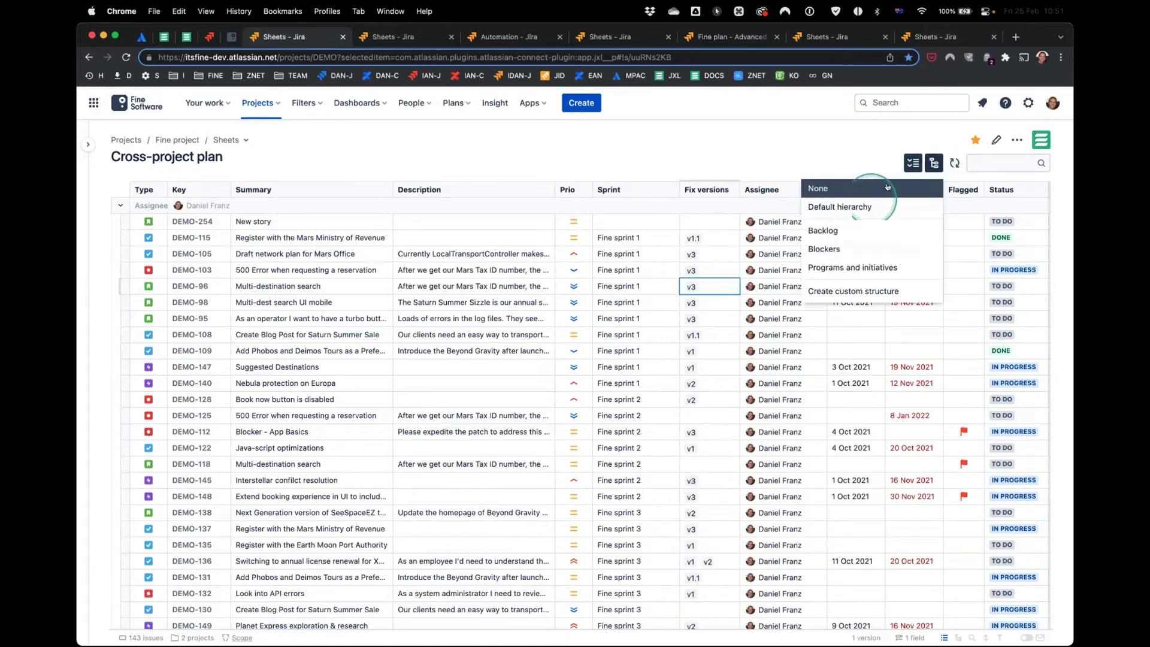
click(831, 266)
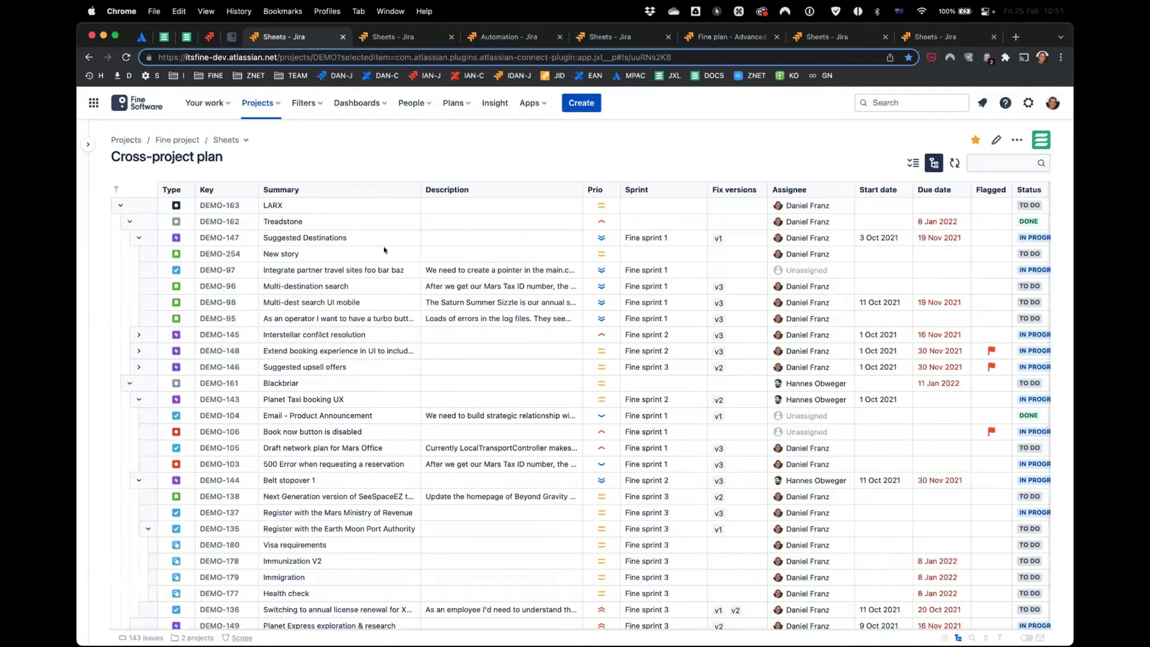
- Bring up the RICE prioritisation sheet and inspect the Reach, Impact, Confidence and Effort cells of DEMO-109
click(406, 38)
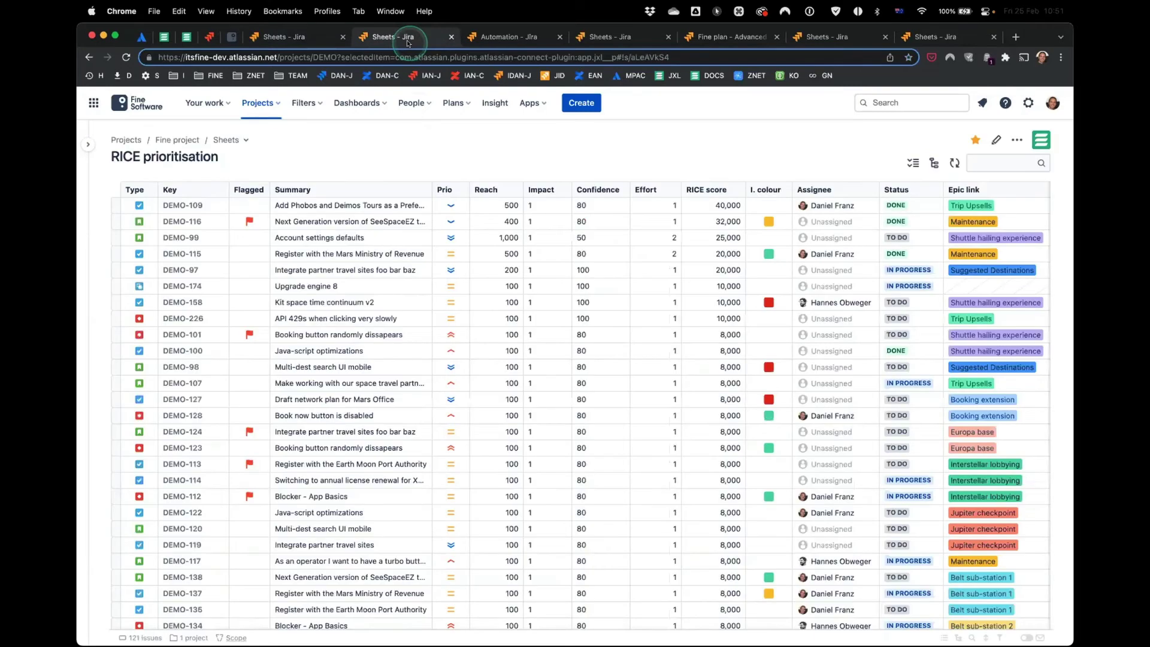
click(454, 150)
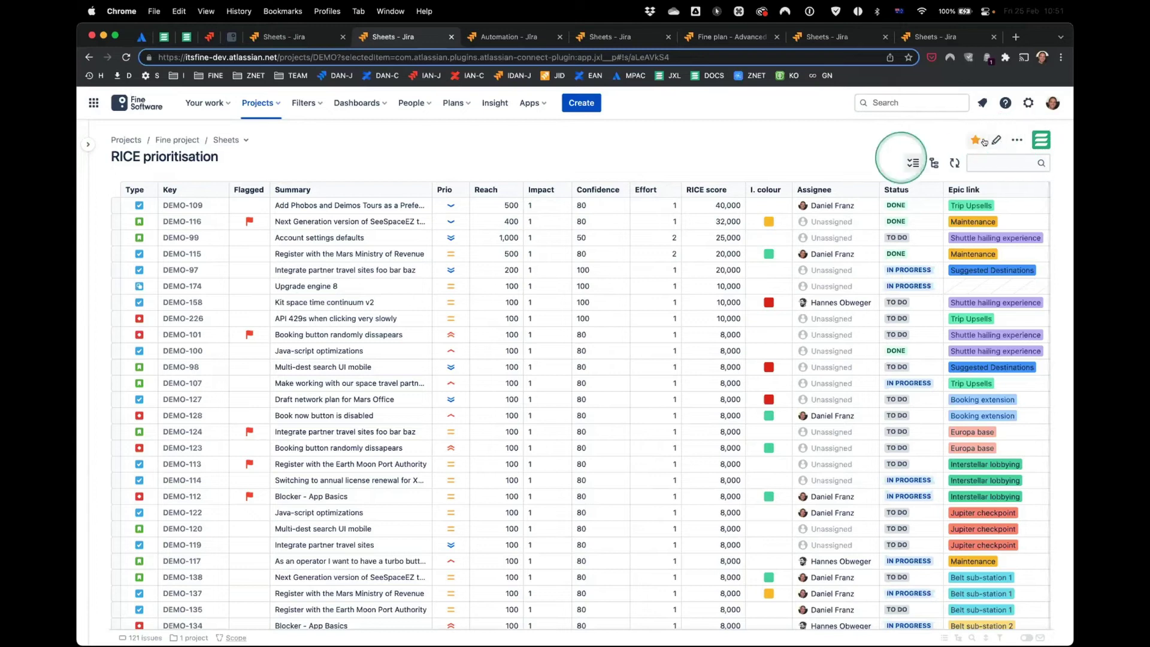
click(489, 205)
click(550, 206)
click(611, 205)
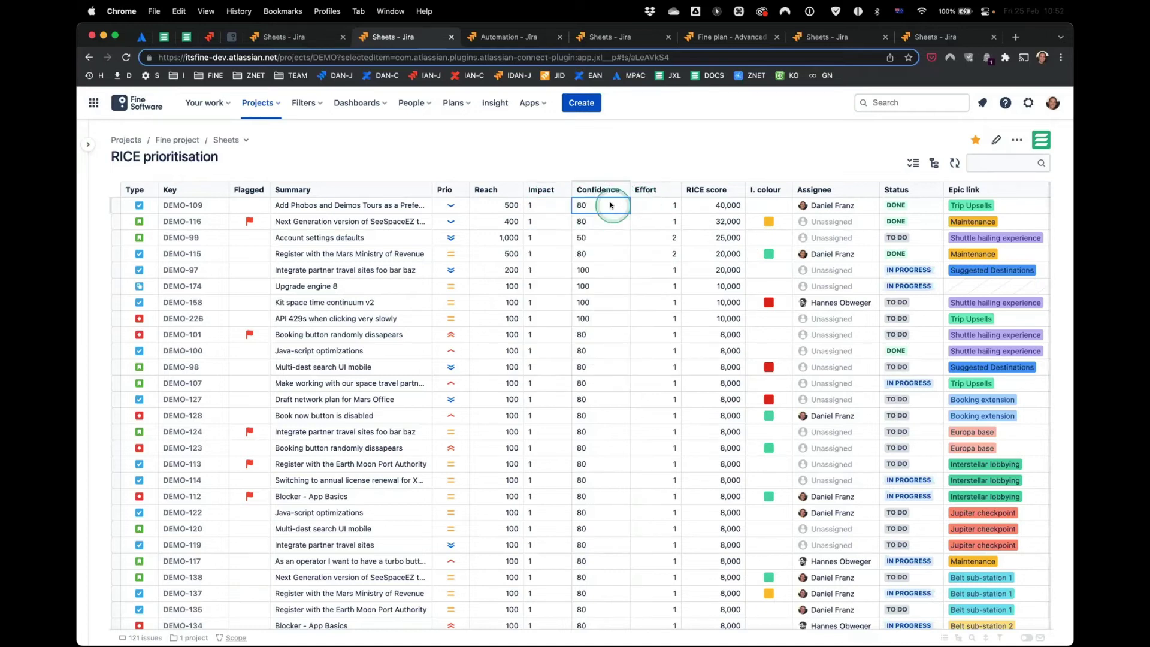
click(656, 205)
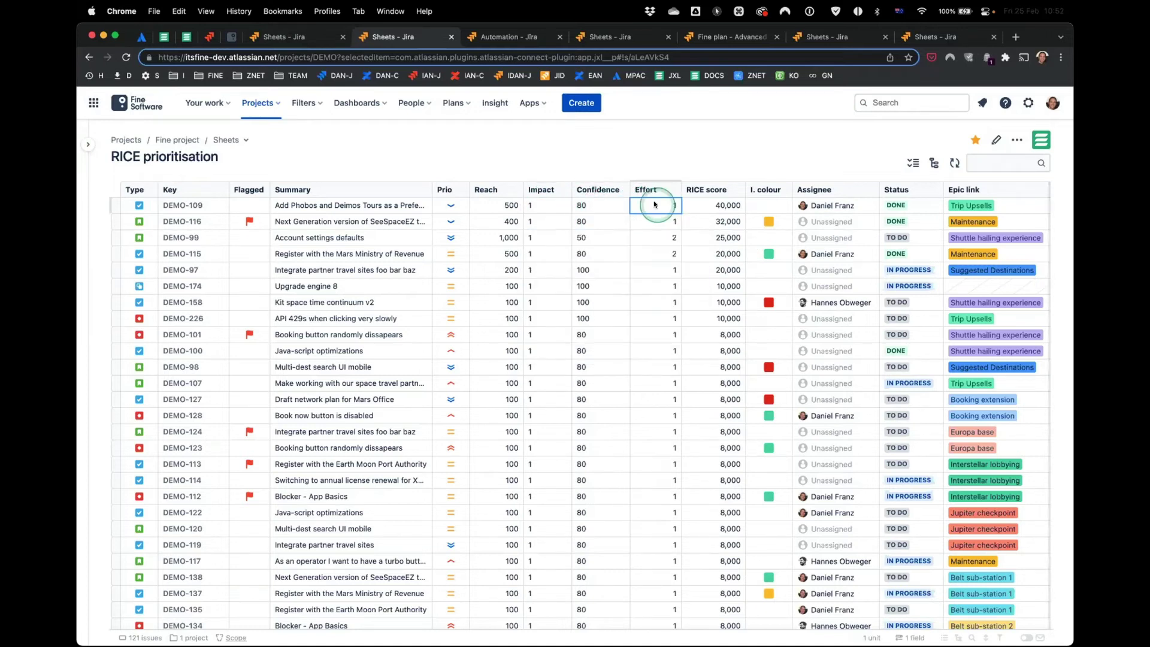
click(554, 318)
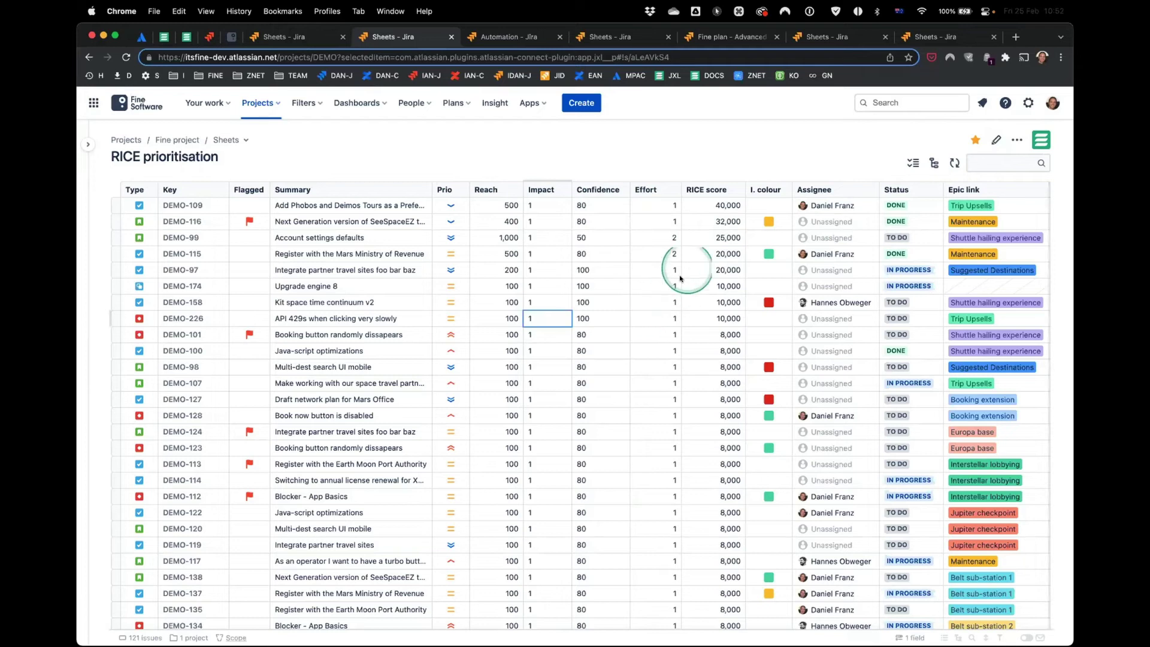
- Bring up the RICE scoring automation rule and review its trigger fields and the full formula that sets the RICE score
click(513, 37)
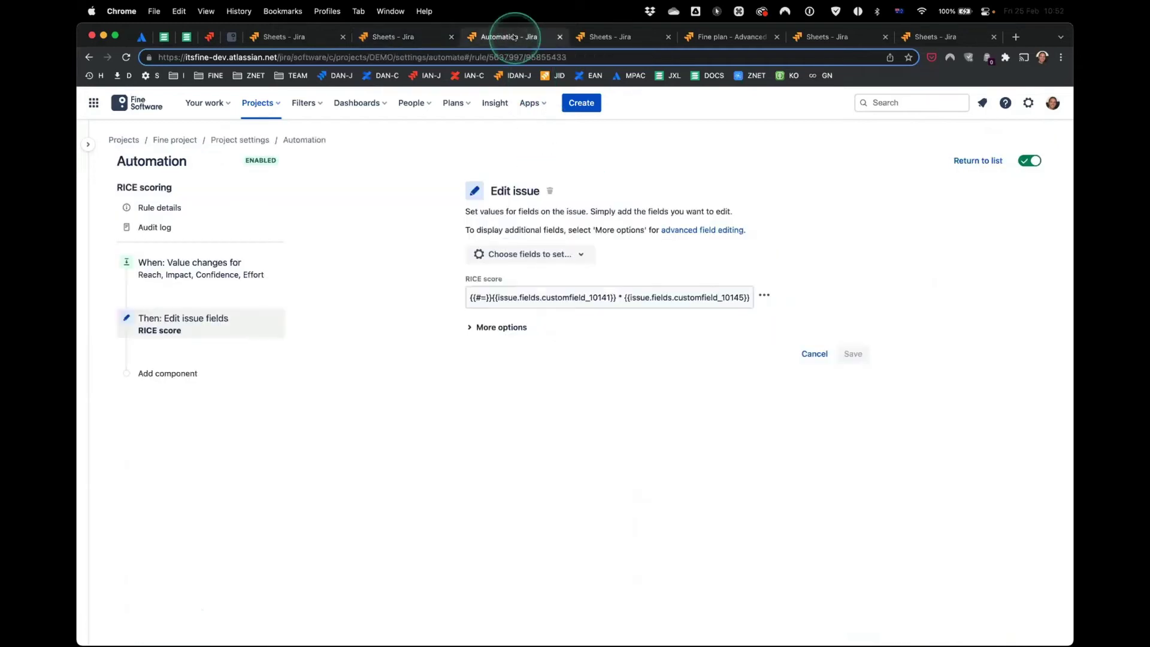
click(200, 264)
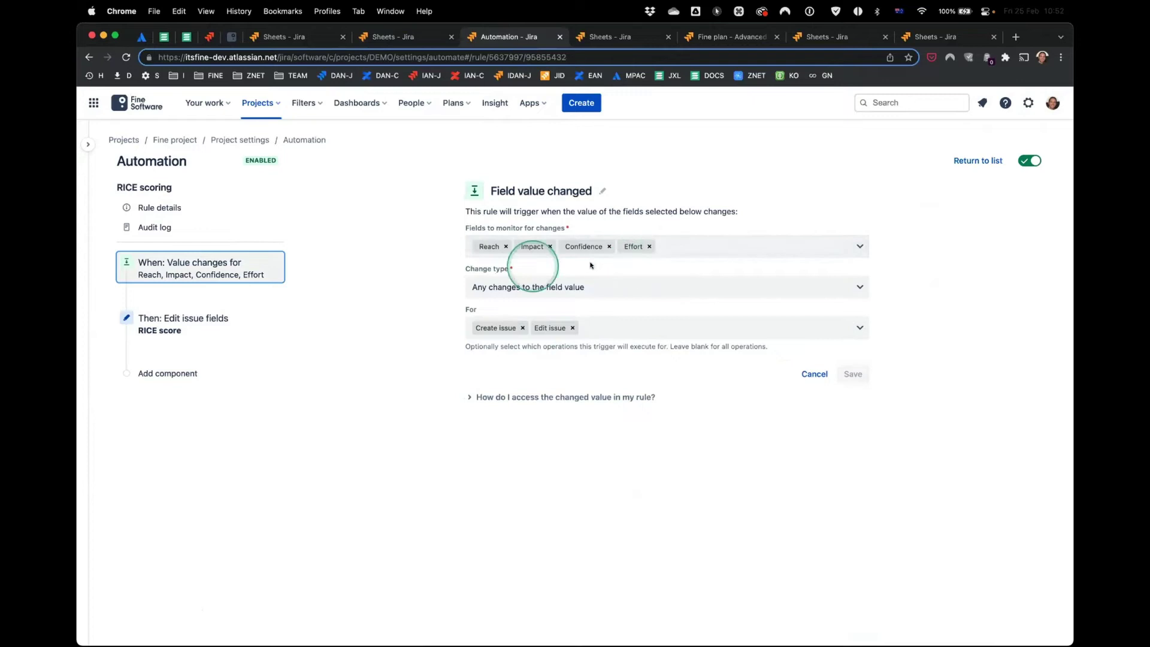
click(233, 318)
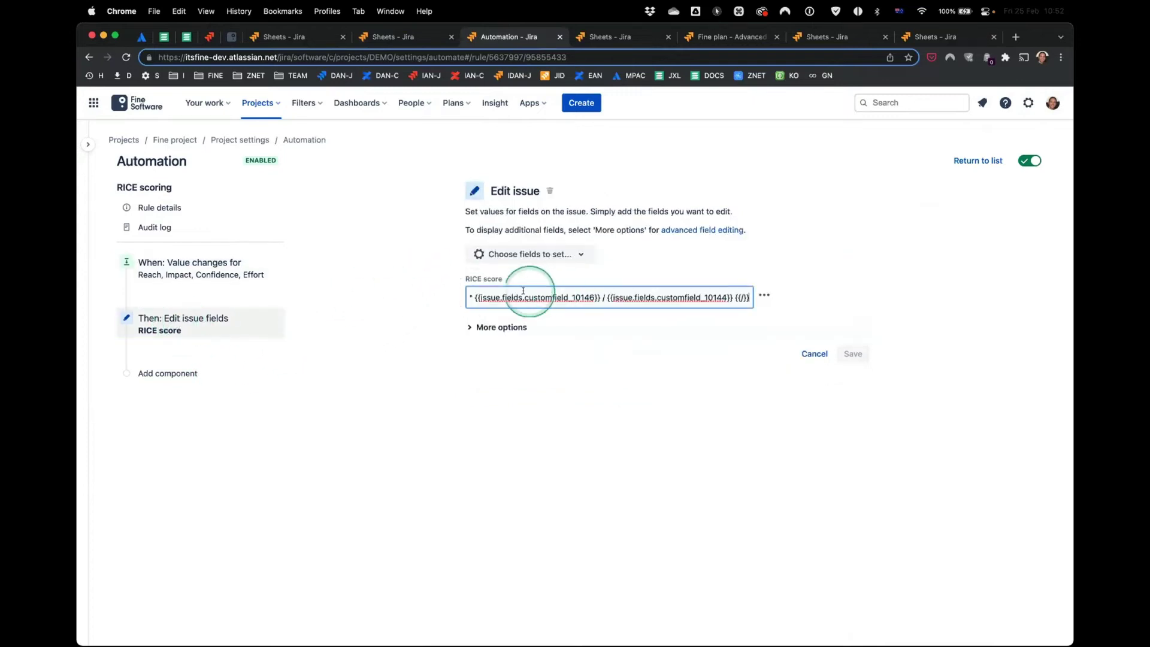
drag(519, 295, 403, 298)
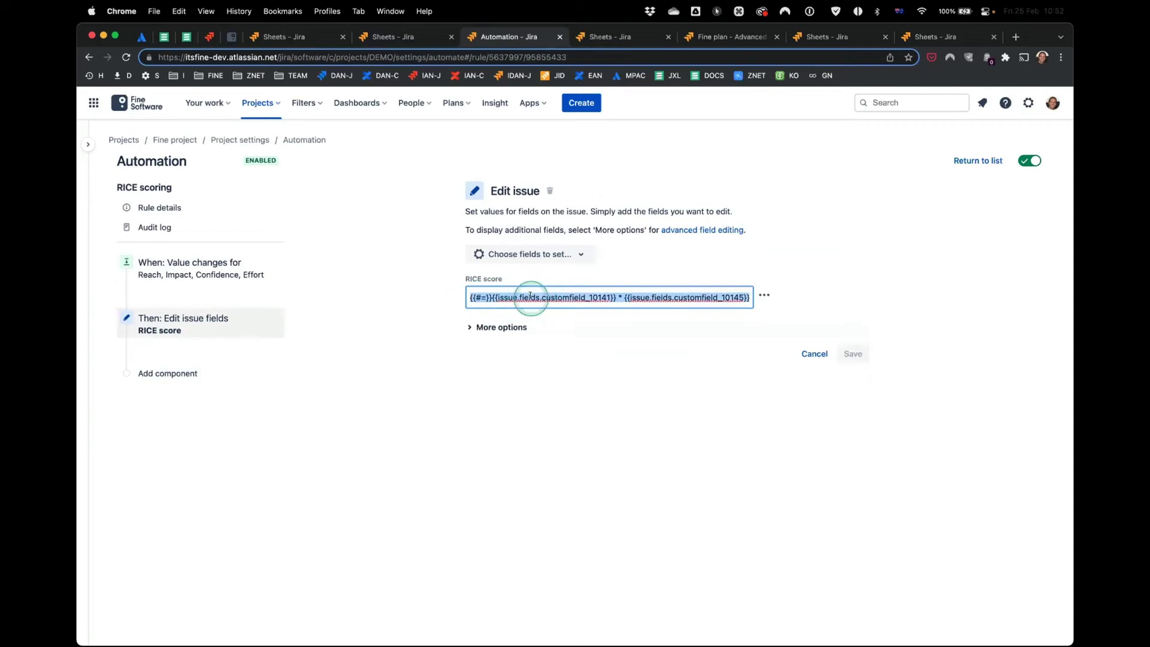
click(576, 293)
scroll(579, 292, right, 2)
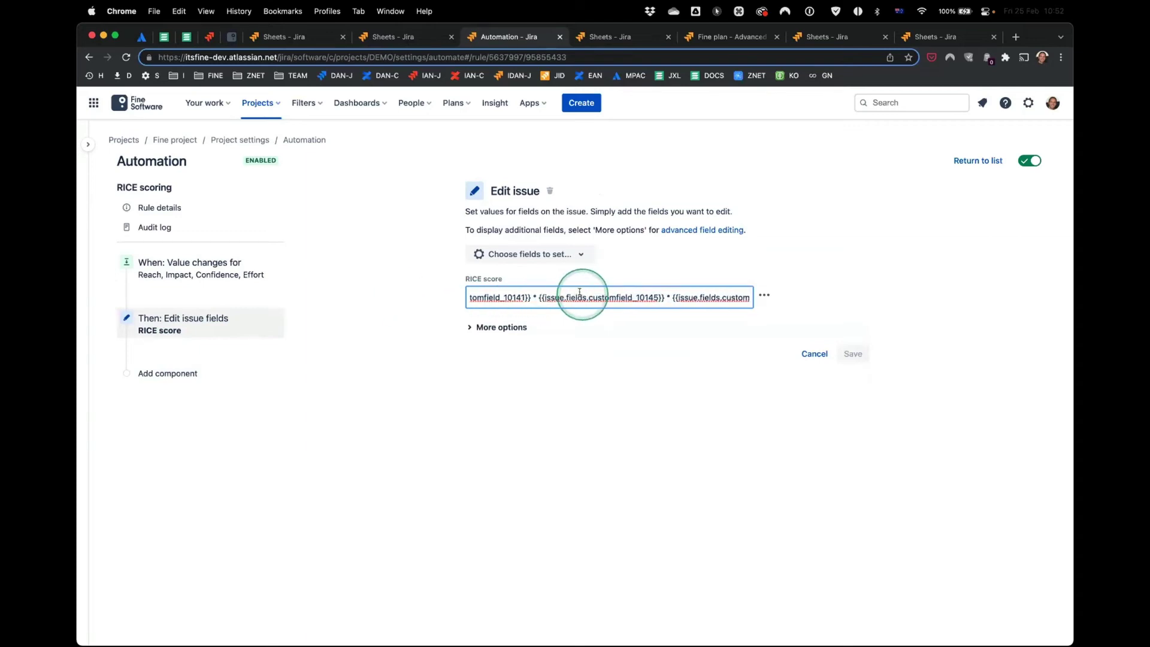
scroll(579, 292, right, 3)
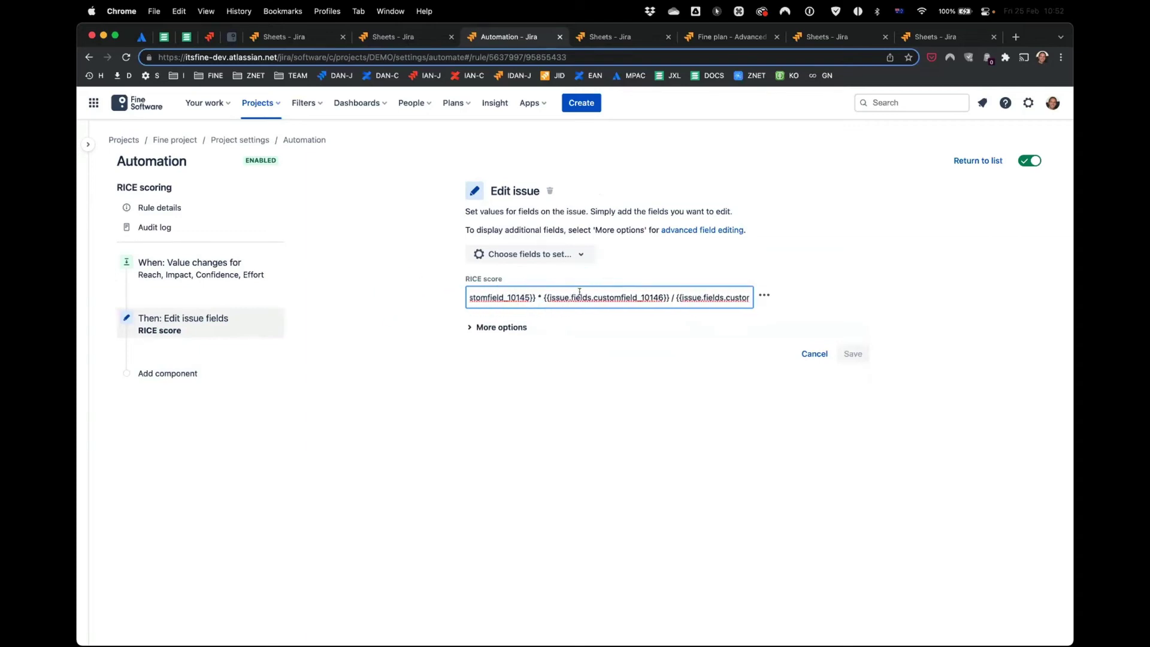
scroll(579, 292, right, 2)
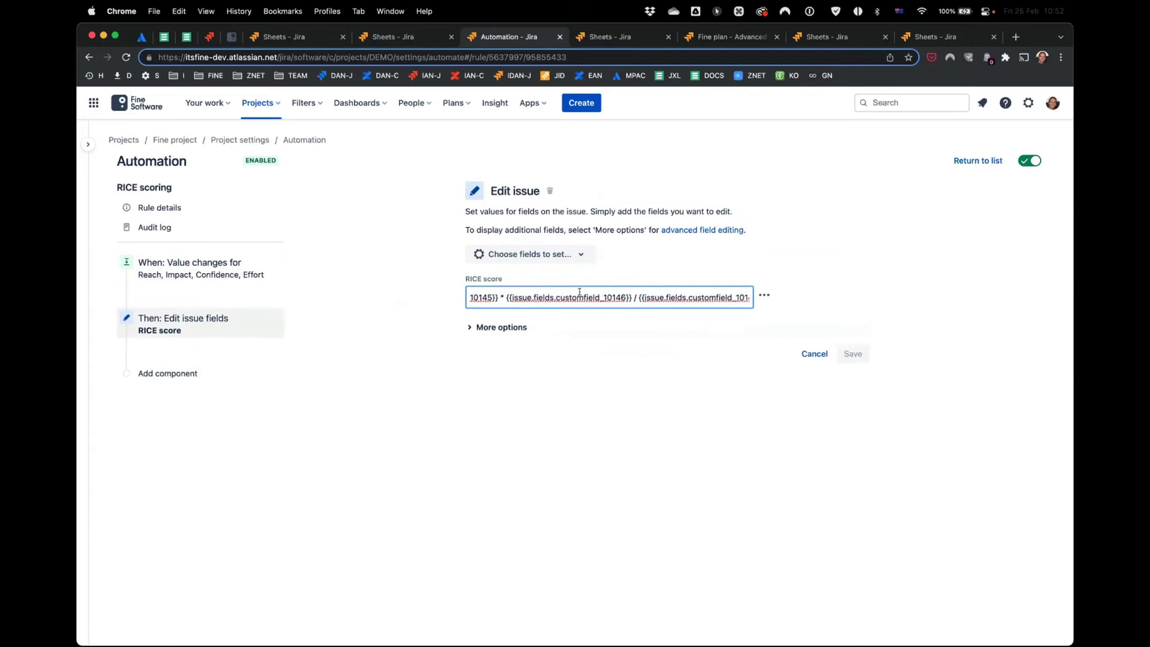
scroll(580, 292, left, 6)
click(385, 321)
- Return to the RICE prioritisation sheet and try to edit the RICE score of DEMO-109
click(437, 37)
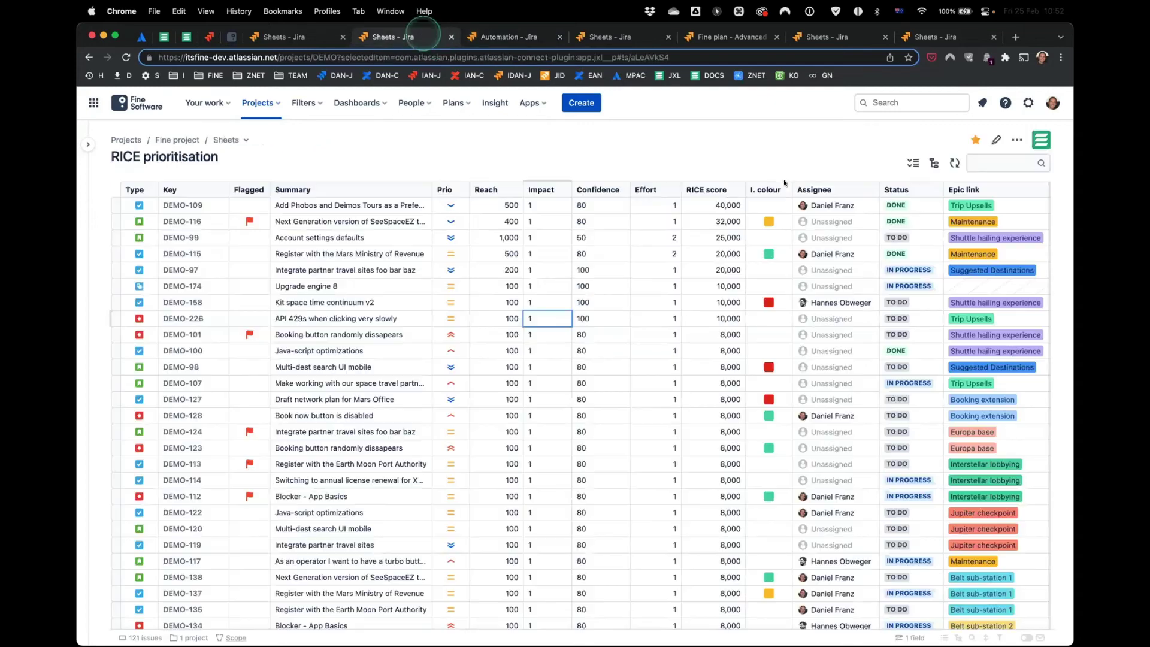
click(713, 222)
click(704, 207)
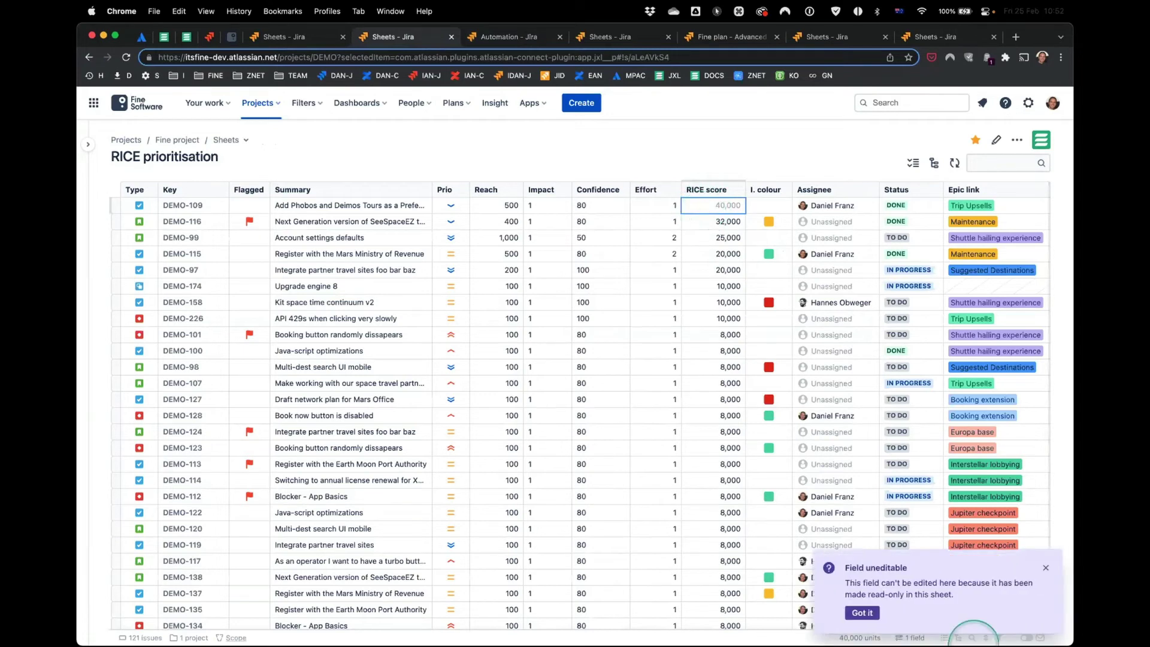
click(861, 611)
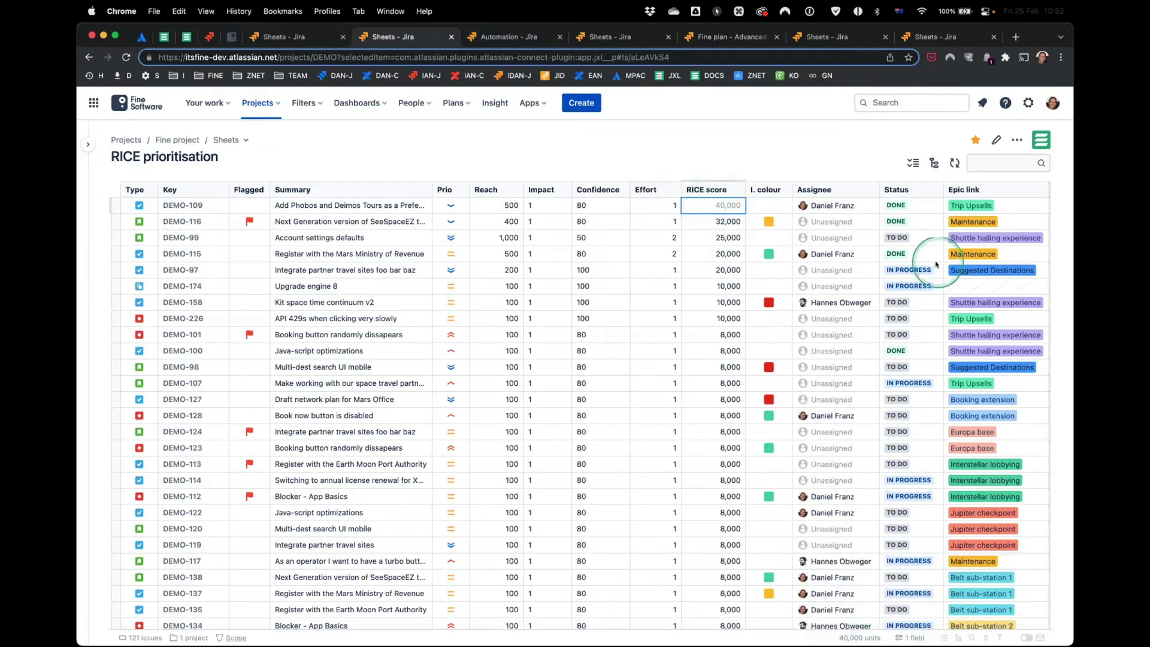
- Open the sheet for editing, review the RICE score column's heading and read-only setting, and leave without saving
click(996, 140)
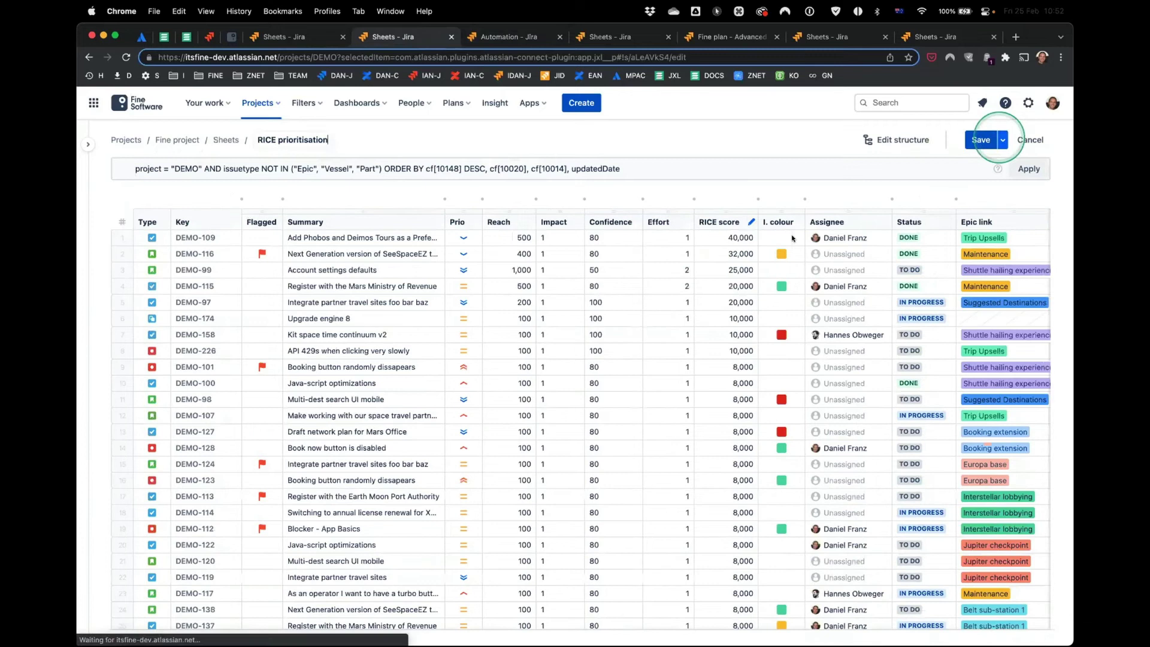
click(748, 224)
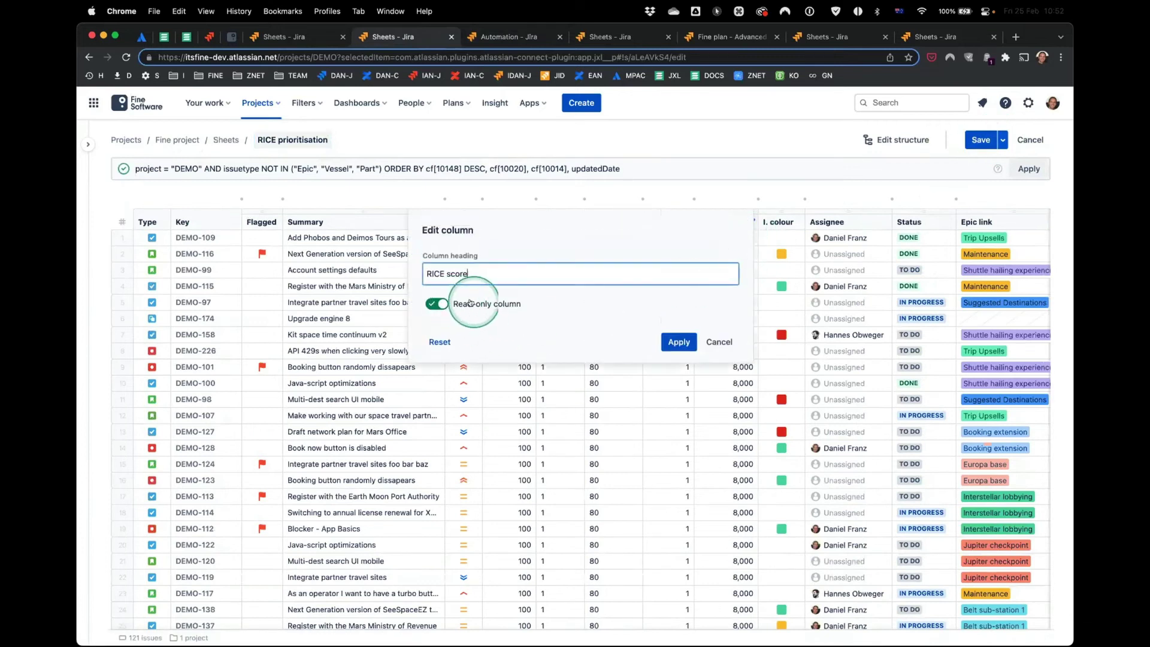
click(487, 282)
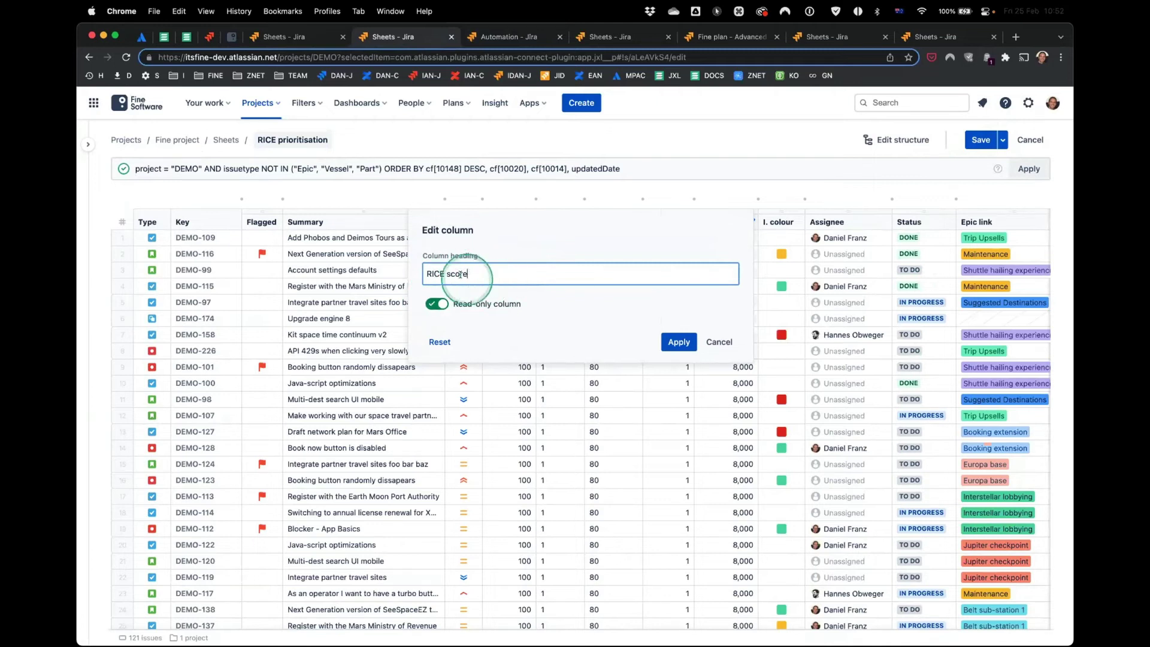
click(716, 342)
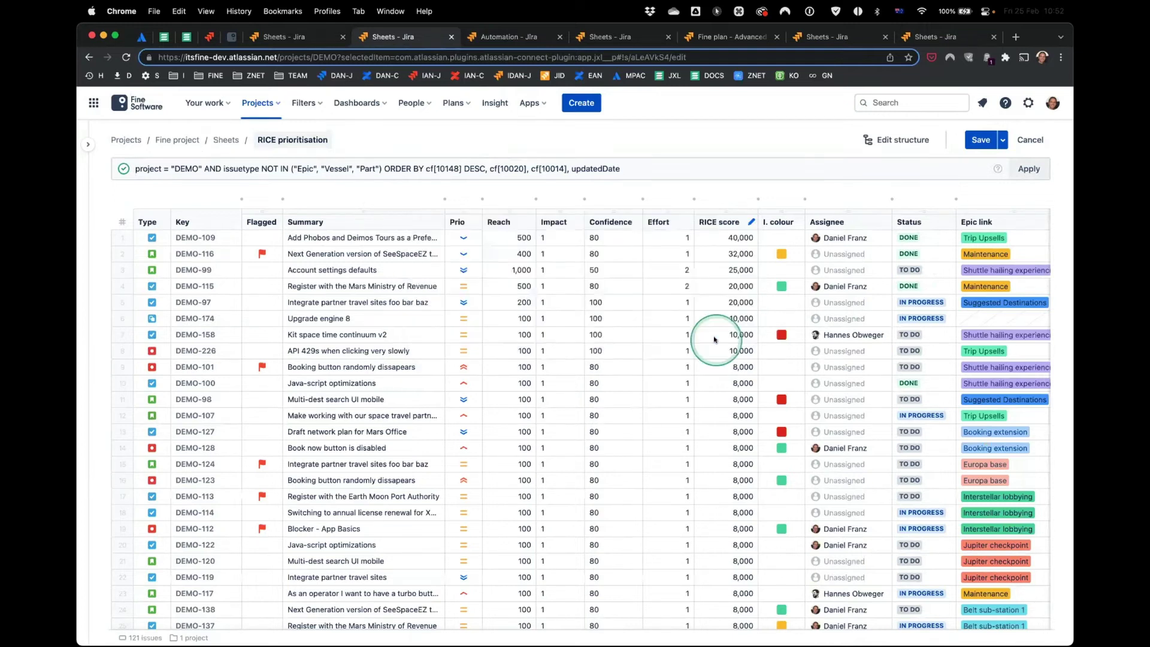
click(1028, 140)
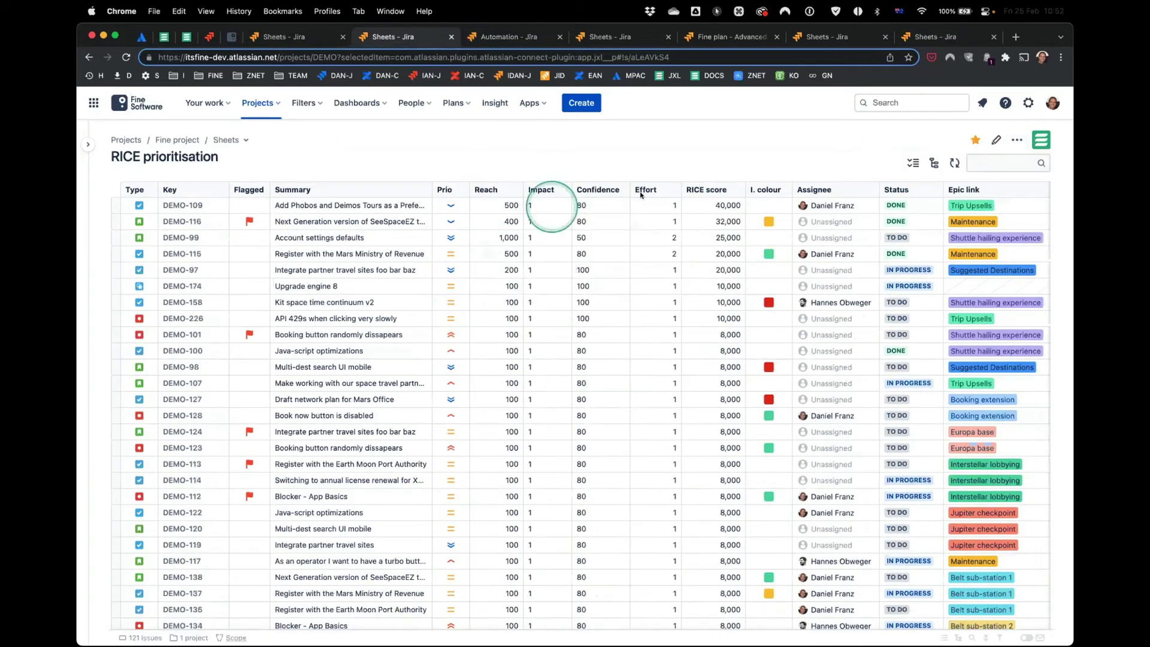
- Open the Backlog structure for editing and review the level types offered for its Sprint level
click(912, 163)
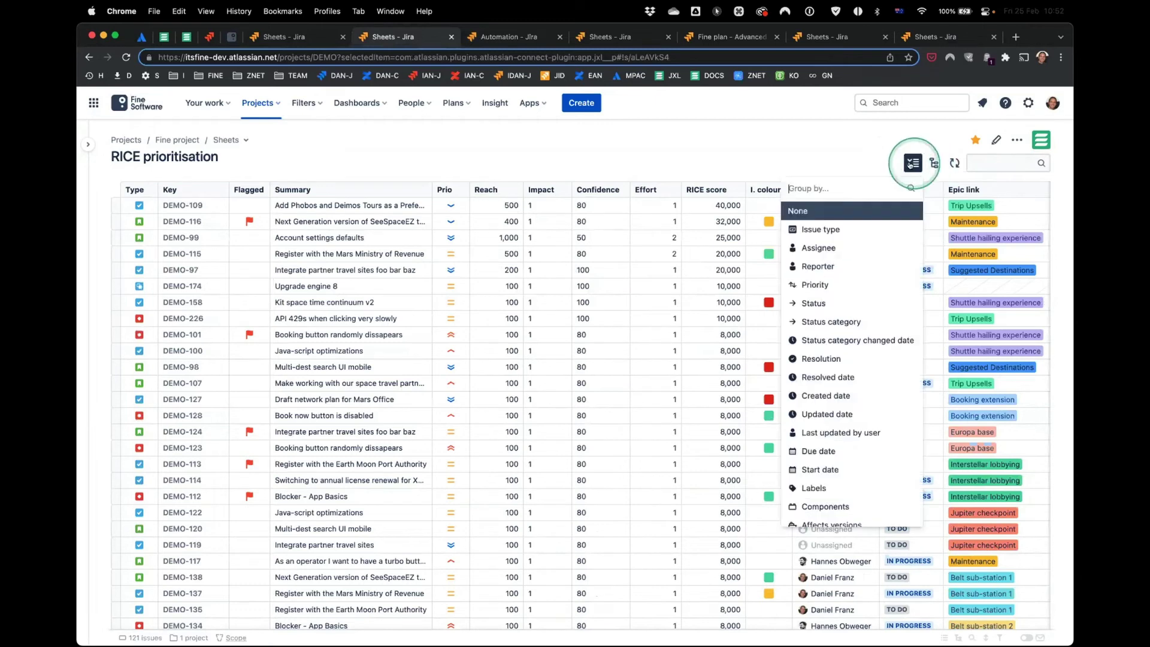
click(893, 158)
click(934, 163)
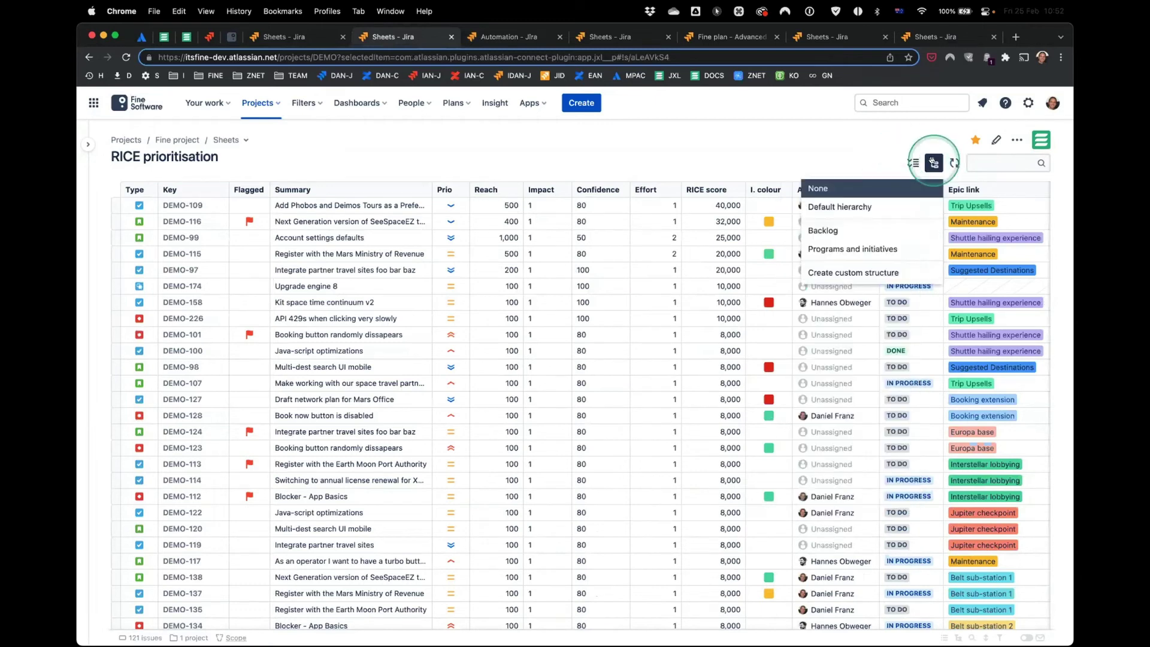
click(924, 231)
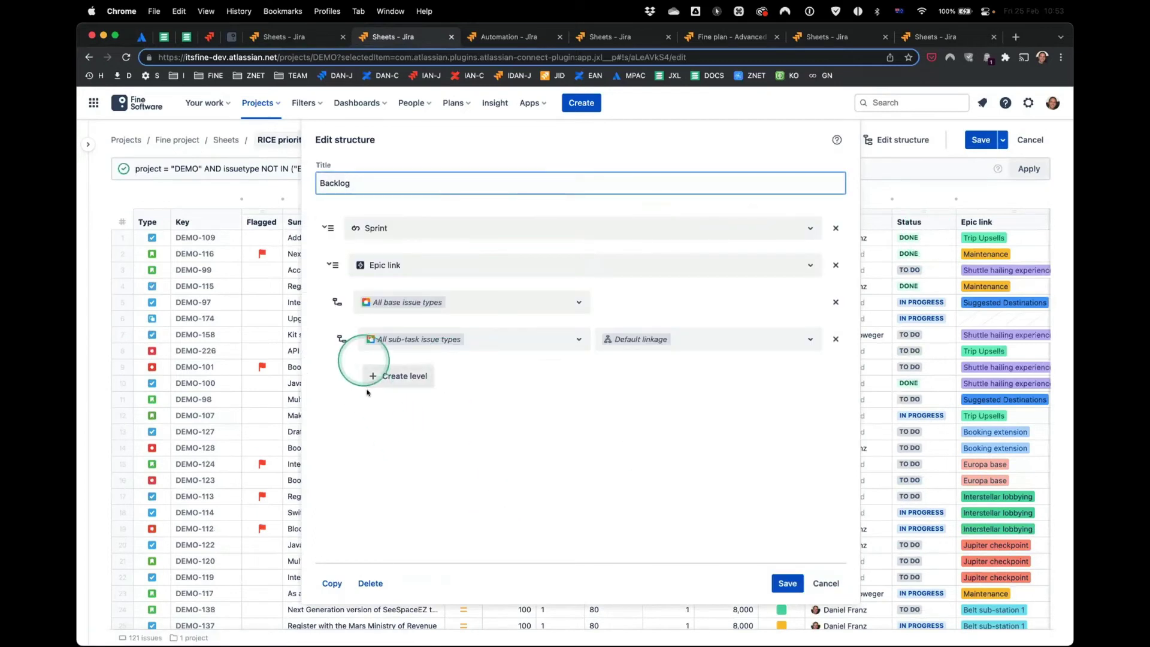
click(327, 231)
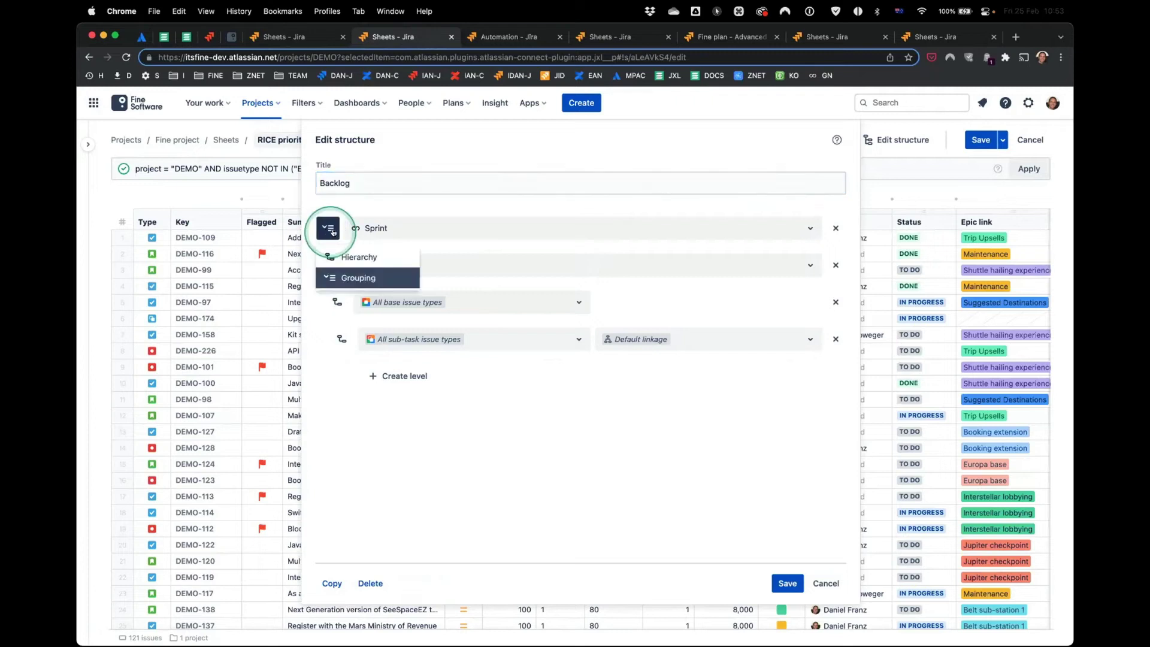
click(411, 428)
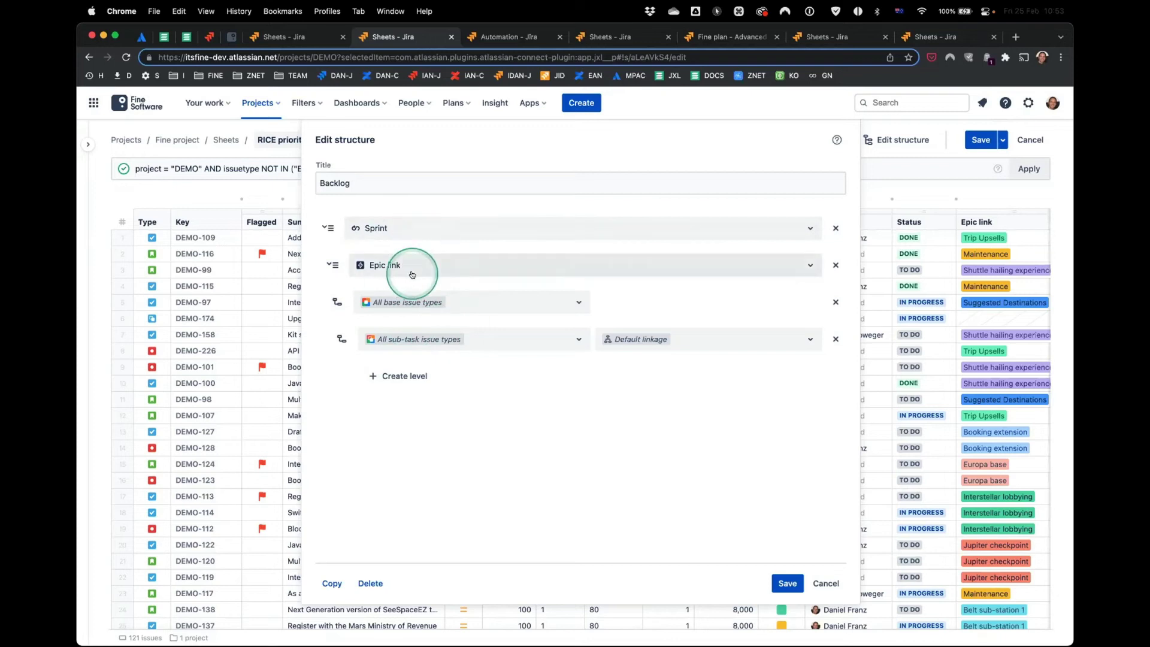
- Save the Backlog structure, return to the RICE prioritisation sheet, and collapse and re-expand the Fine sprint 1 group
click(788, 583)
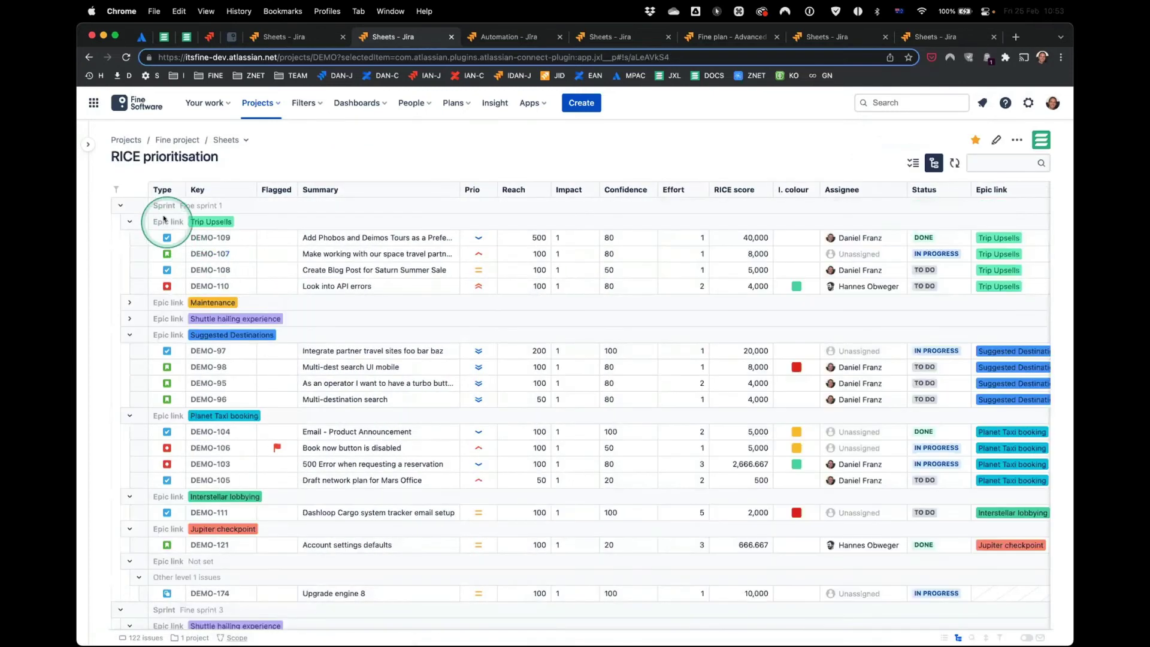
click(120, 205)
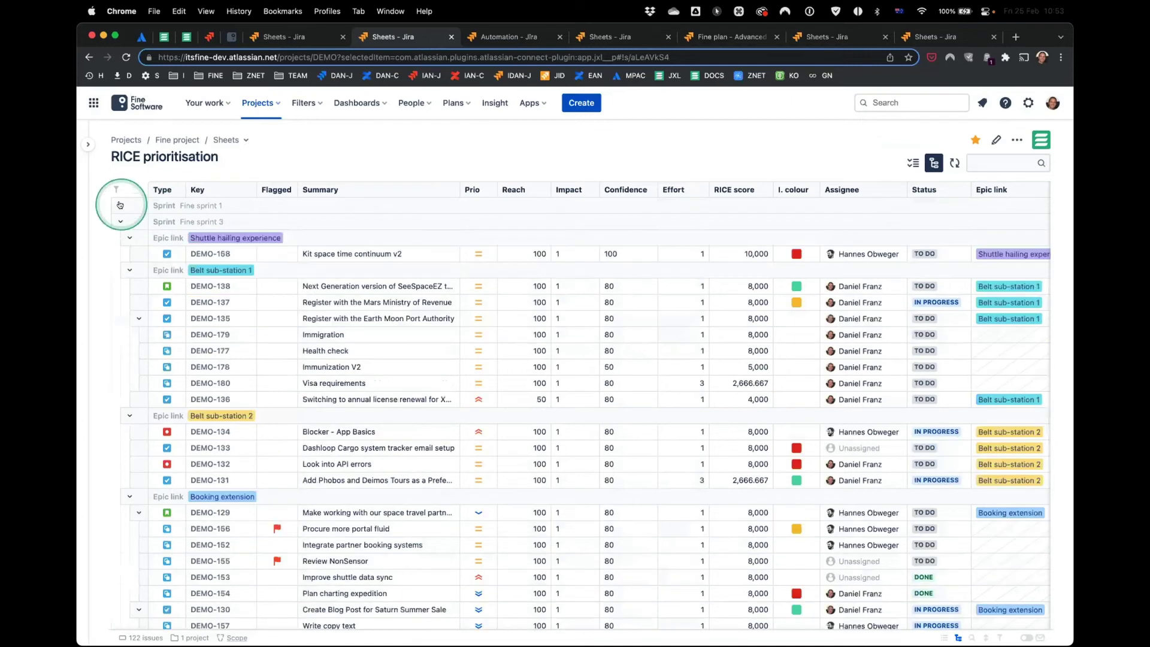
click(120, 205)
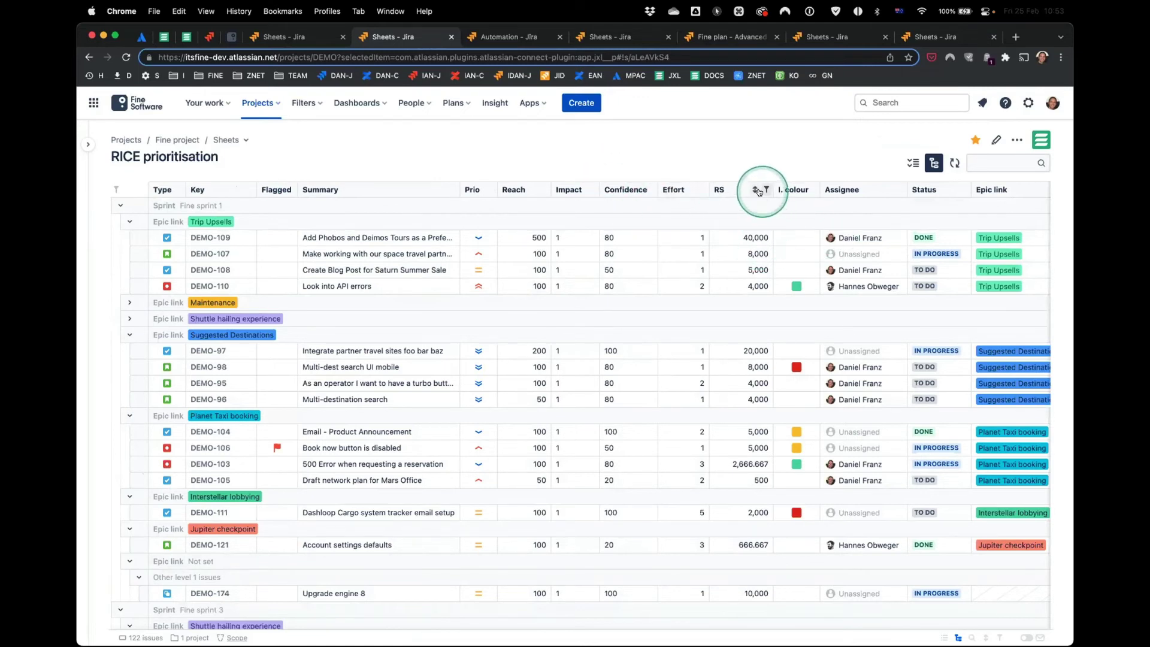
- Filter the sheet to issues with a RICE score from 4000 upwards
click(767, 190)
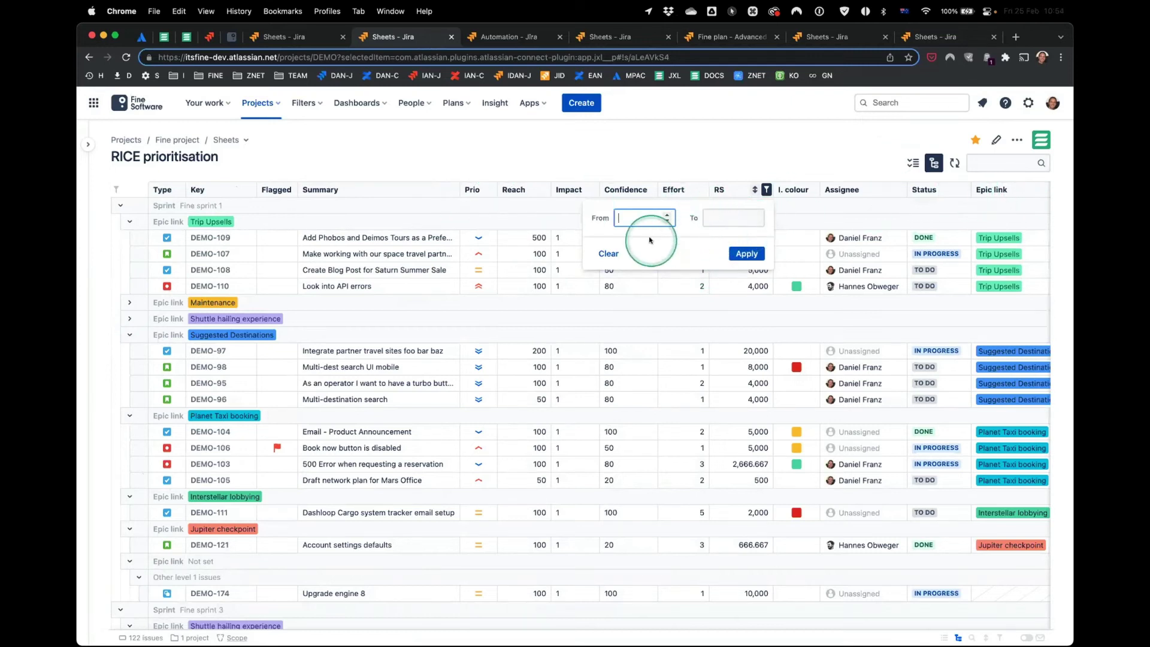
text(400)
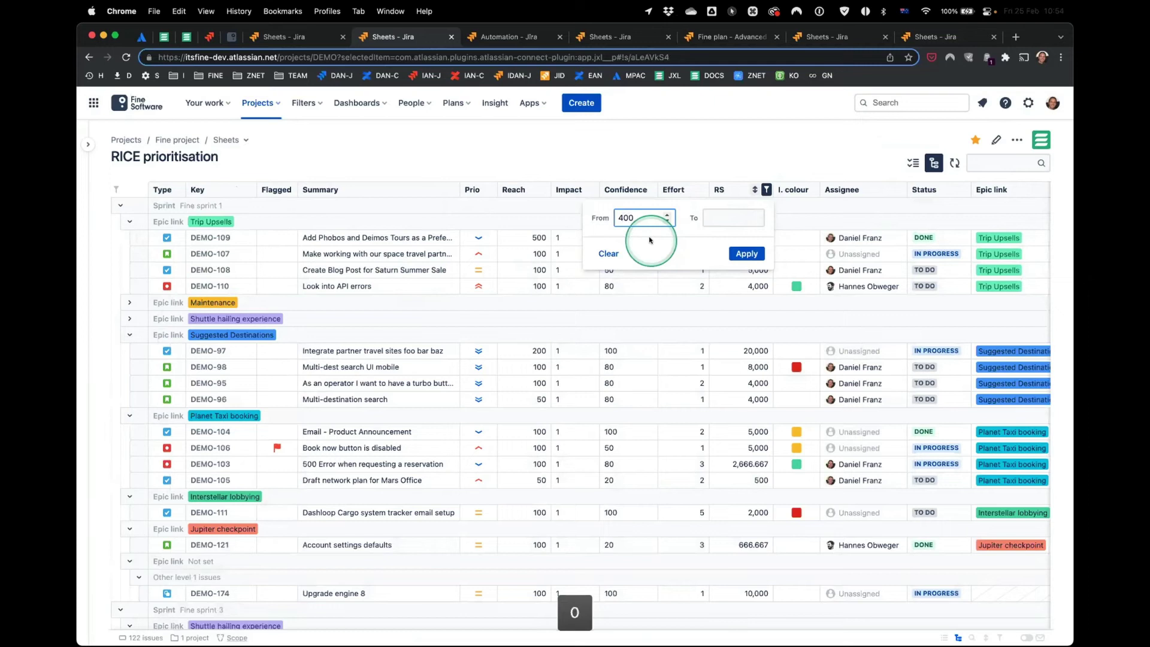
click(736, 253)
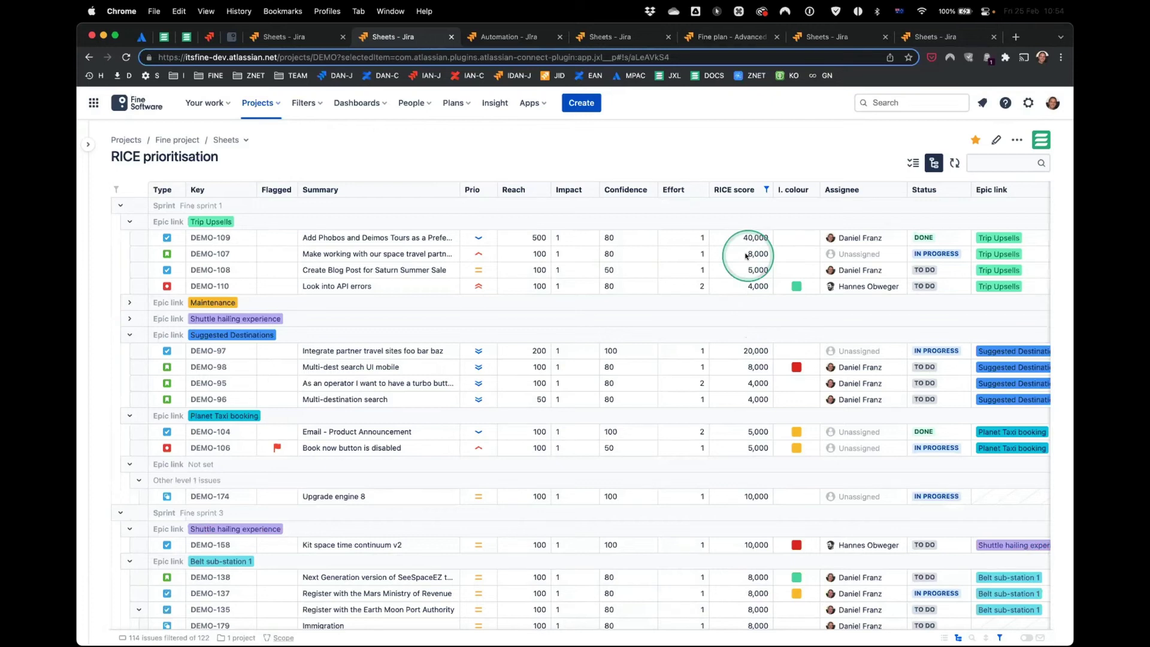
scroll(746, 256, right, 5)
scroll(746, 256, right, 10)
scroll(749, 256, left, 15)
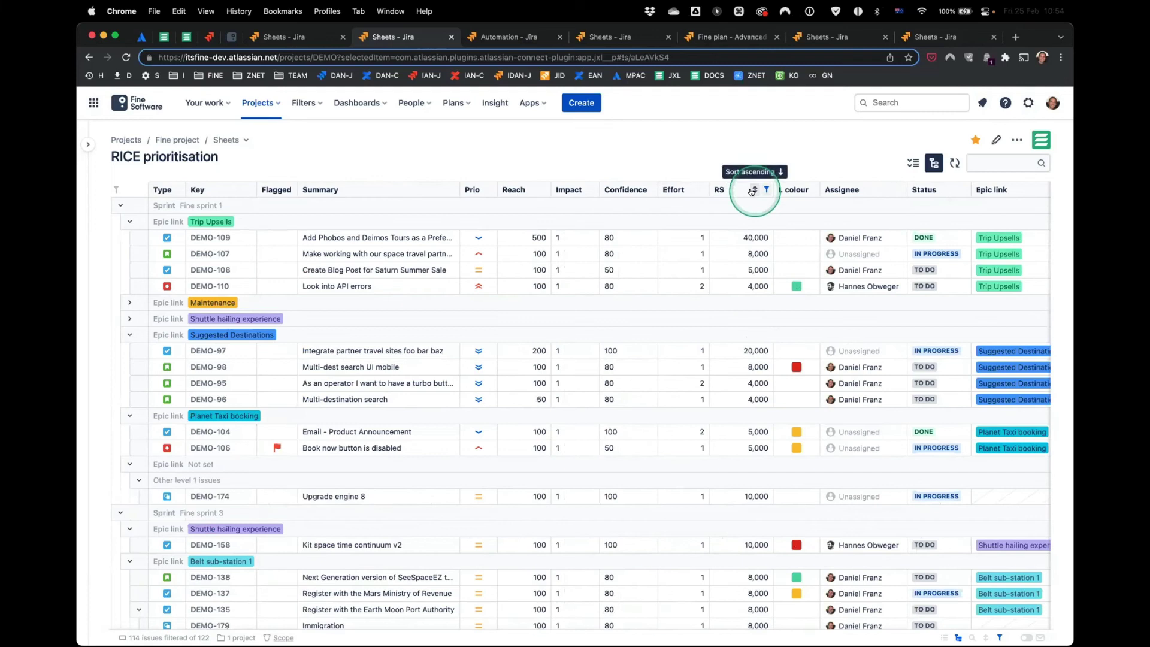
- Sort the sheet by RICE score in descending order and inspect the scores and effort of the issues under Trip Upsells
click(752, 189)
click(752, 189)
click(753, 237)
click(157, 240)
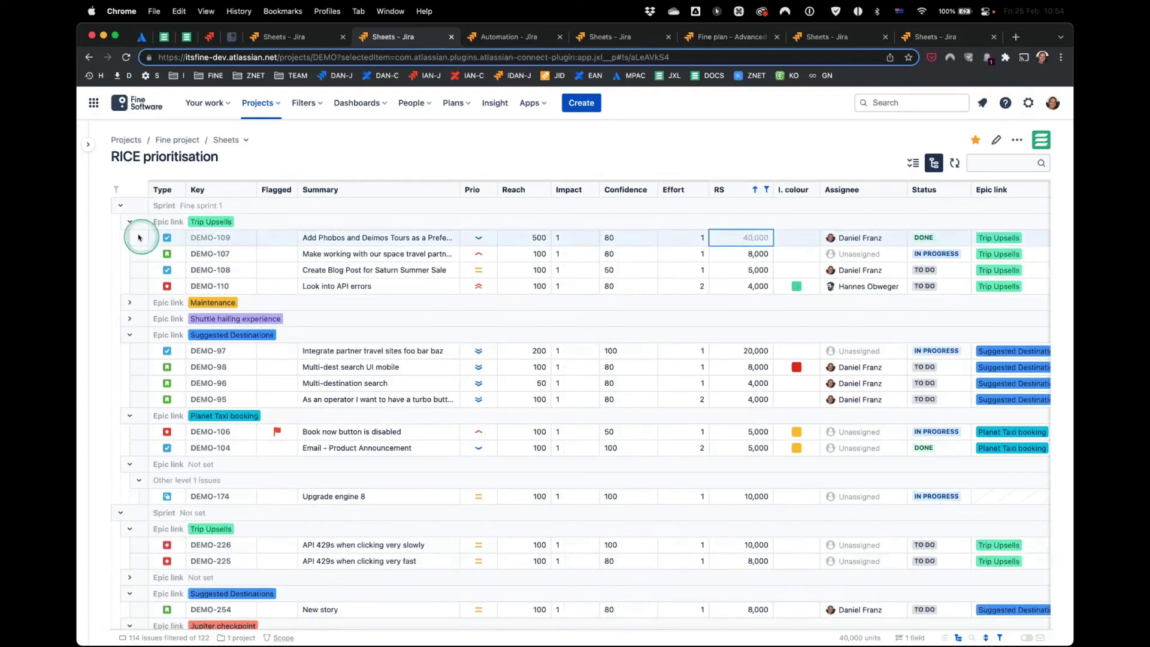
click(689, 239)
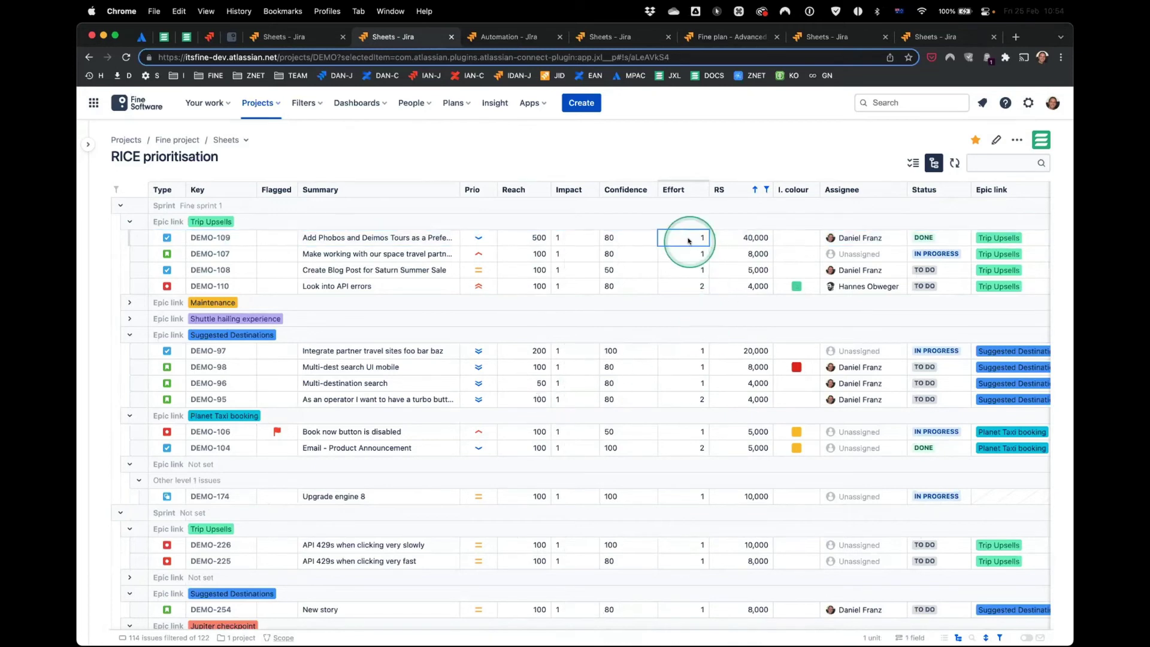
click(724, 256)
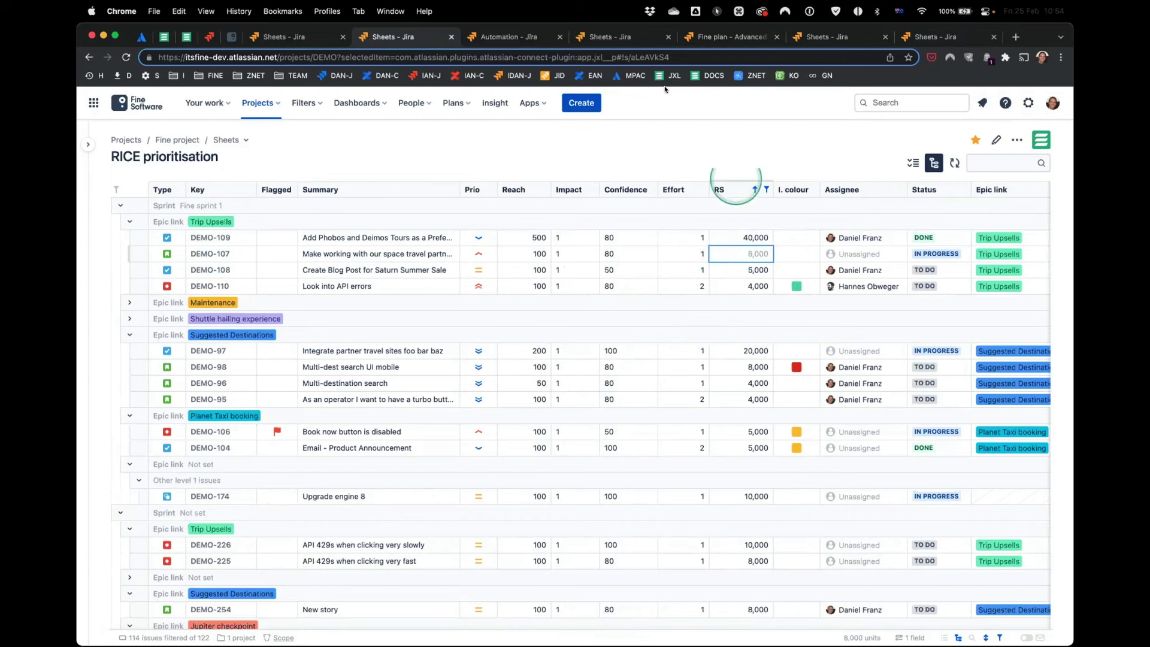
- Switch to the Production overview sheet, review the levels of its Vessels and parts groupings structure, and leave without saving
click(605, 35)
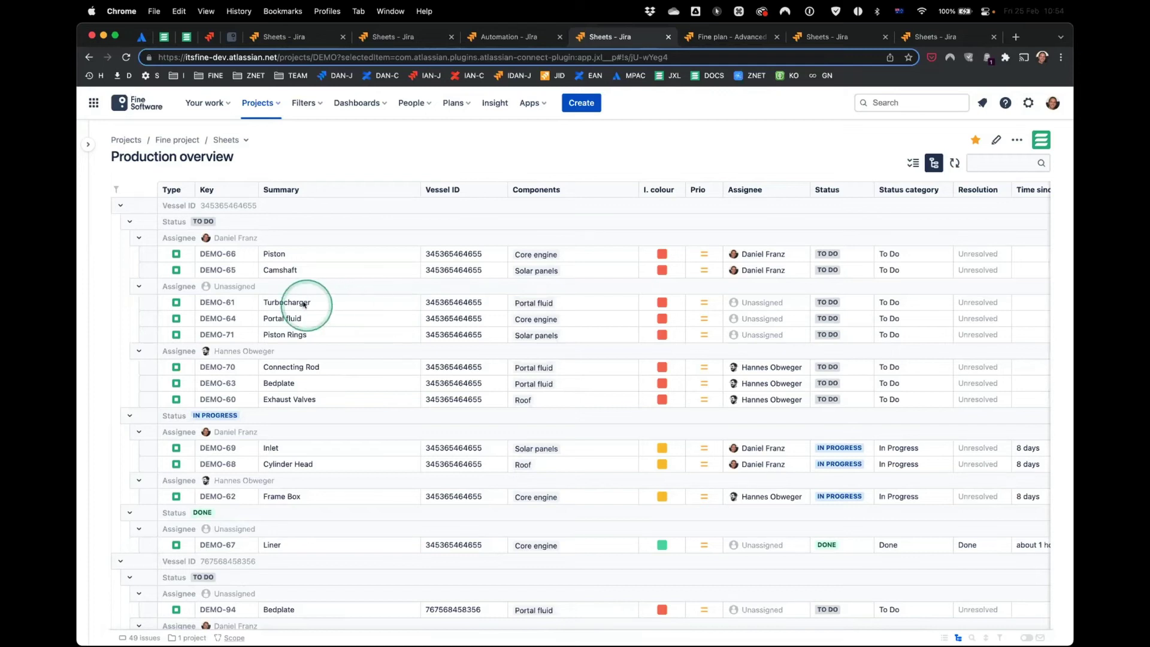
click(933, 162)
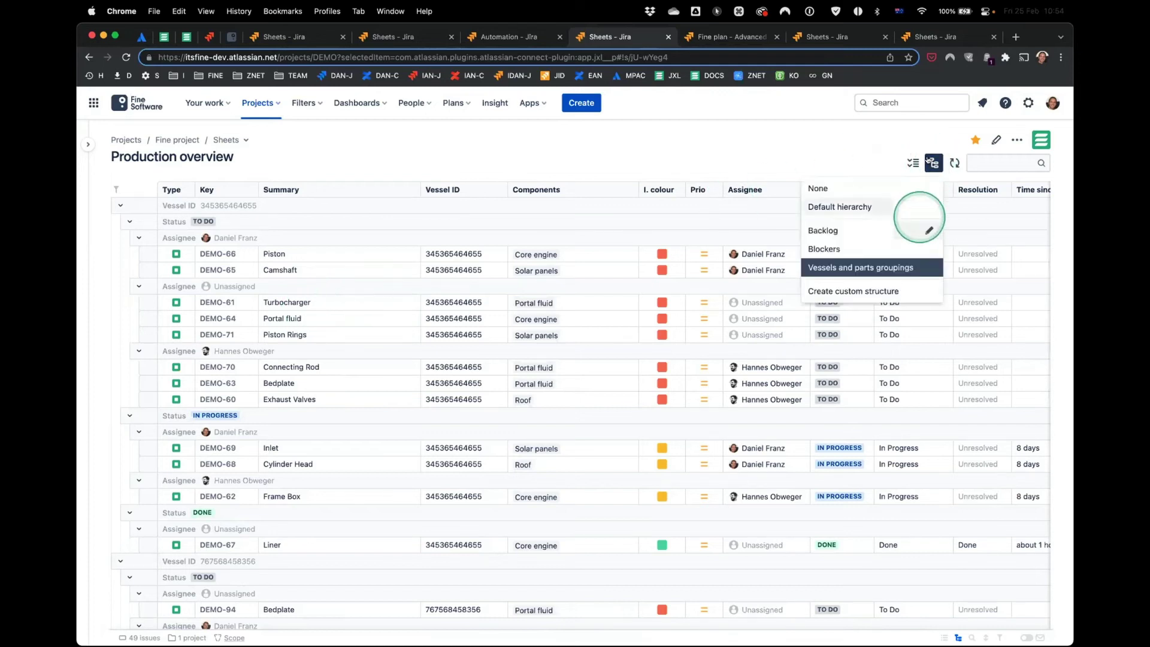
click(928, 267)
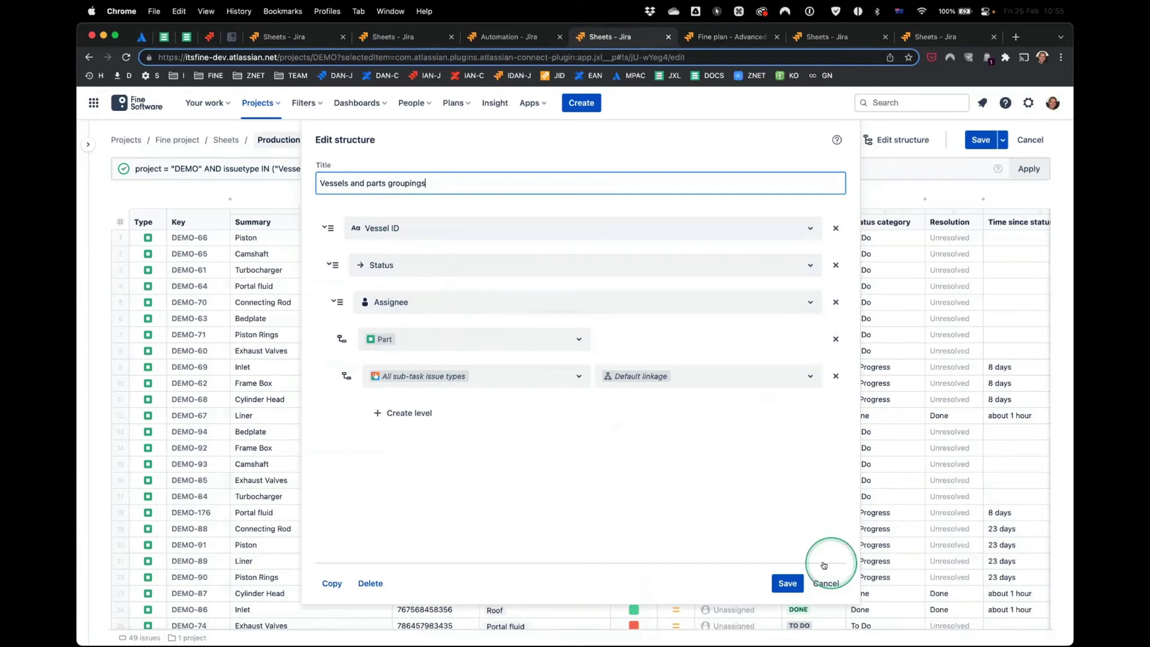
click(823, 584)
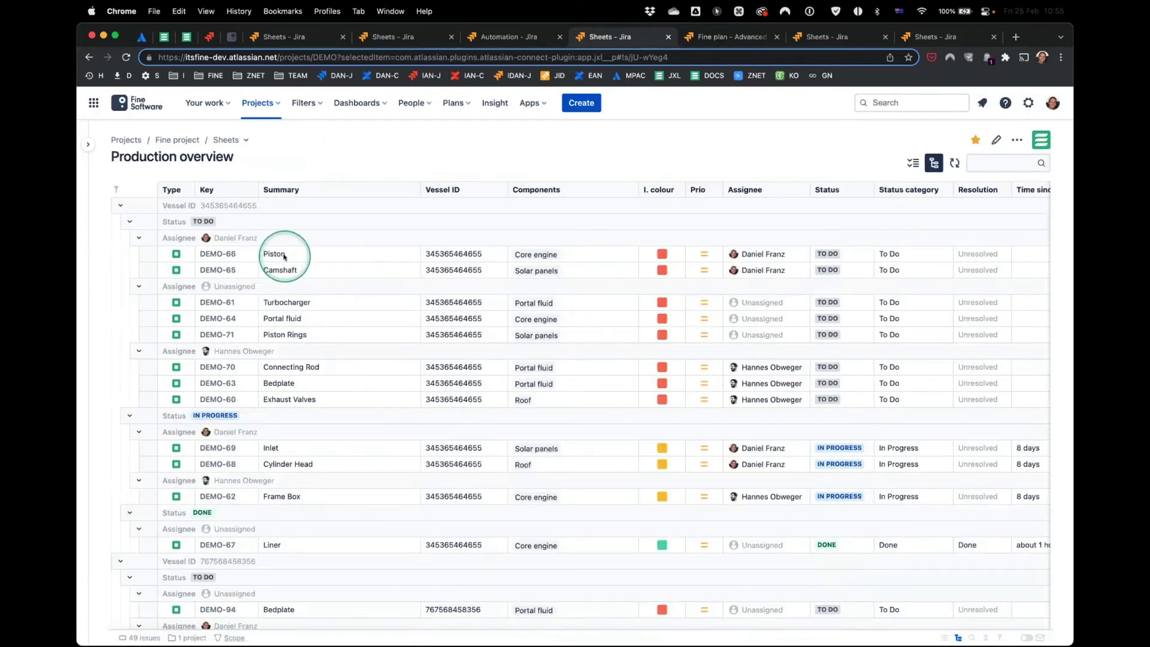
- Collapse and re-expand the To Do and In Progress groups of the first vessel, and select the Camshaft summary
click(129, 222)
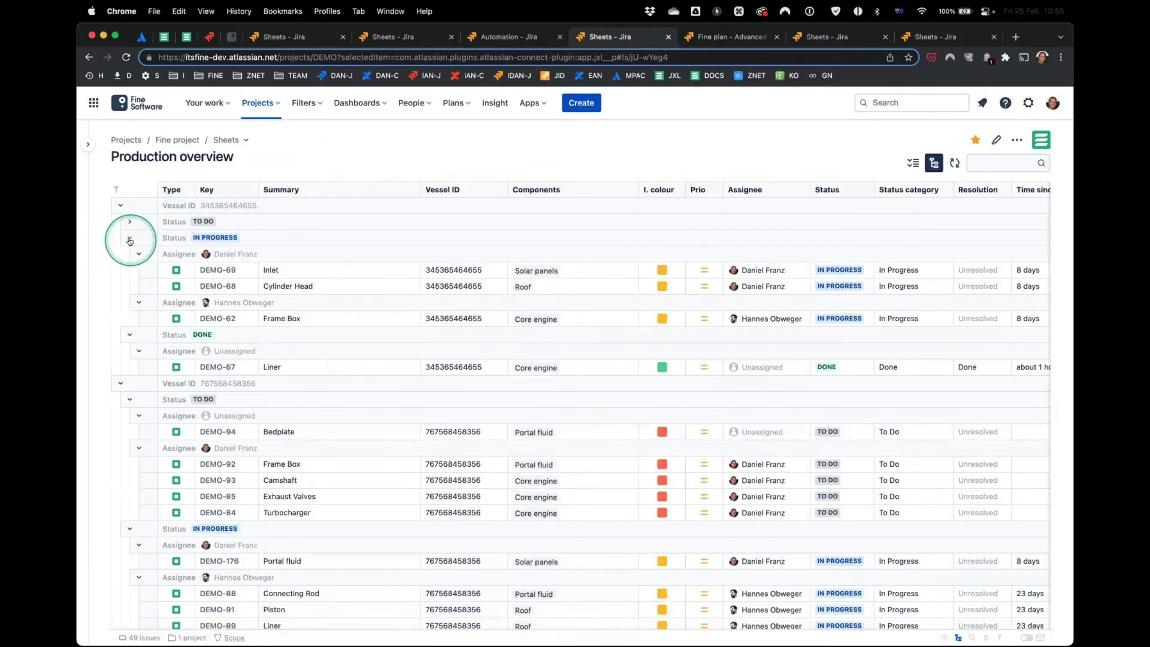
click(129, 239)
click(129, 239)
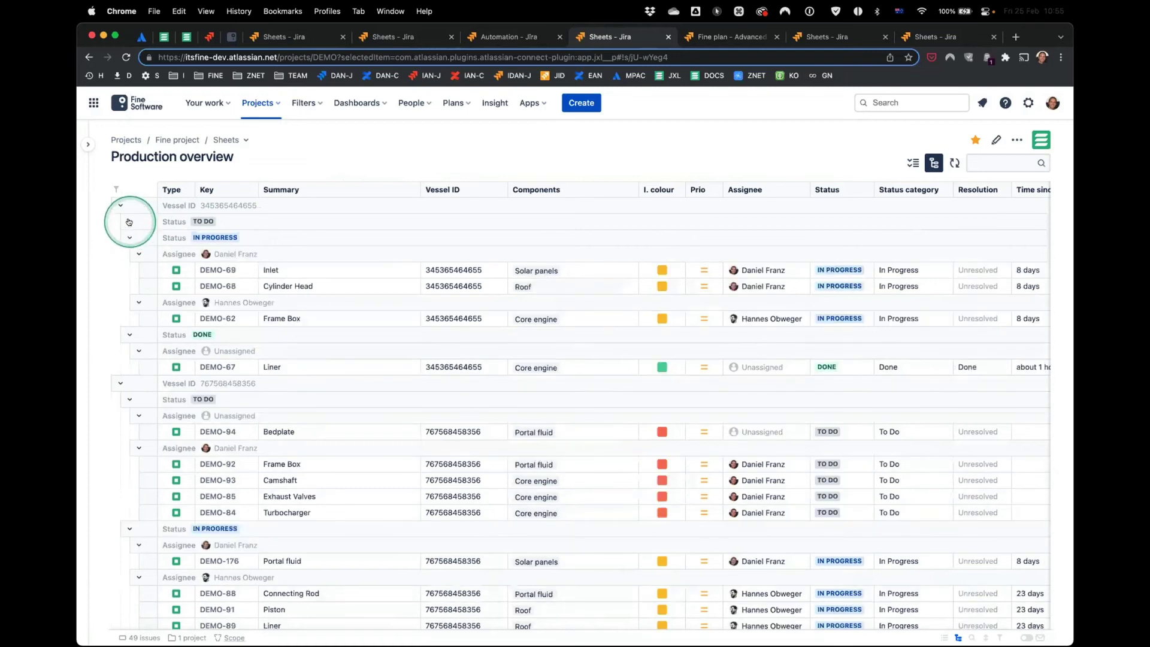
click(129, 222)
click(288, 269)
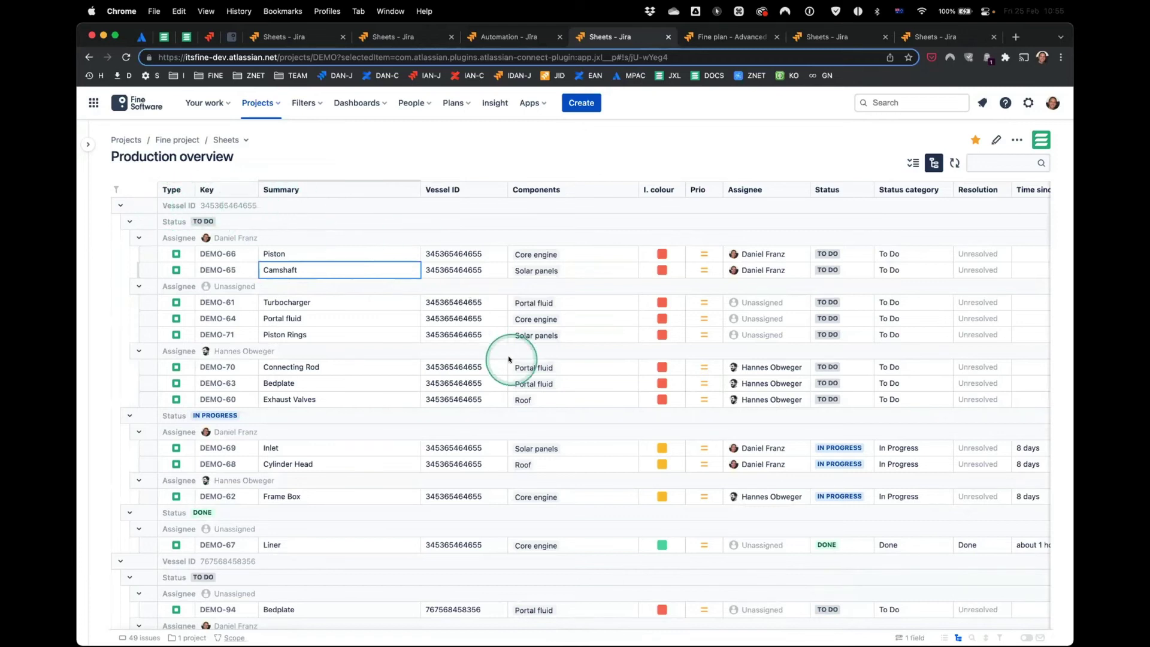
- Review the Production overview columns through to Labels and return to the Camshaft summary
scroll(672, 282, right, 15)
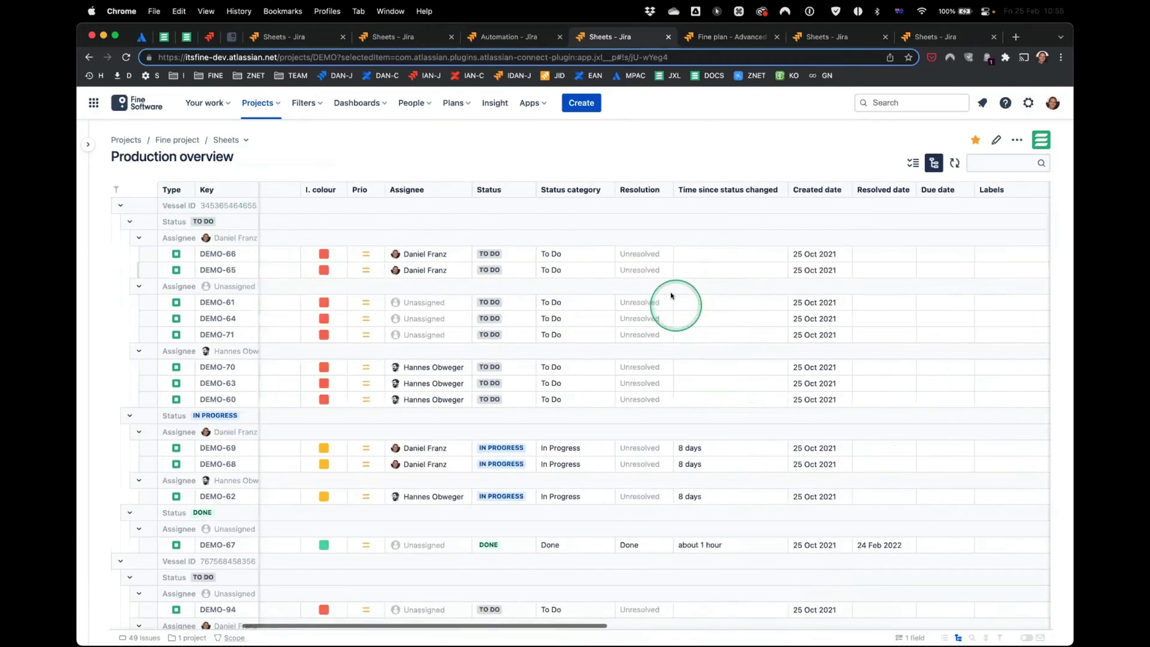
scroll(673, 301, left, 15)
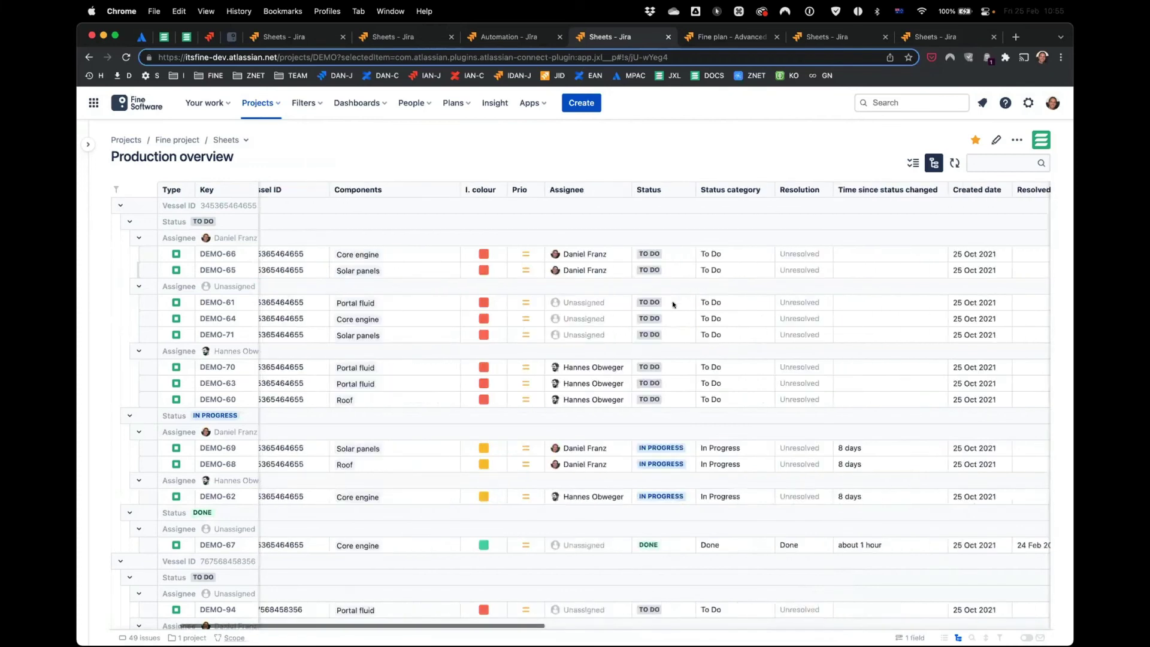
click(385, 276)
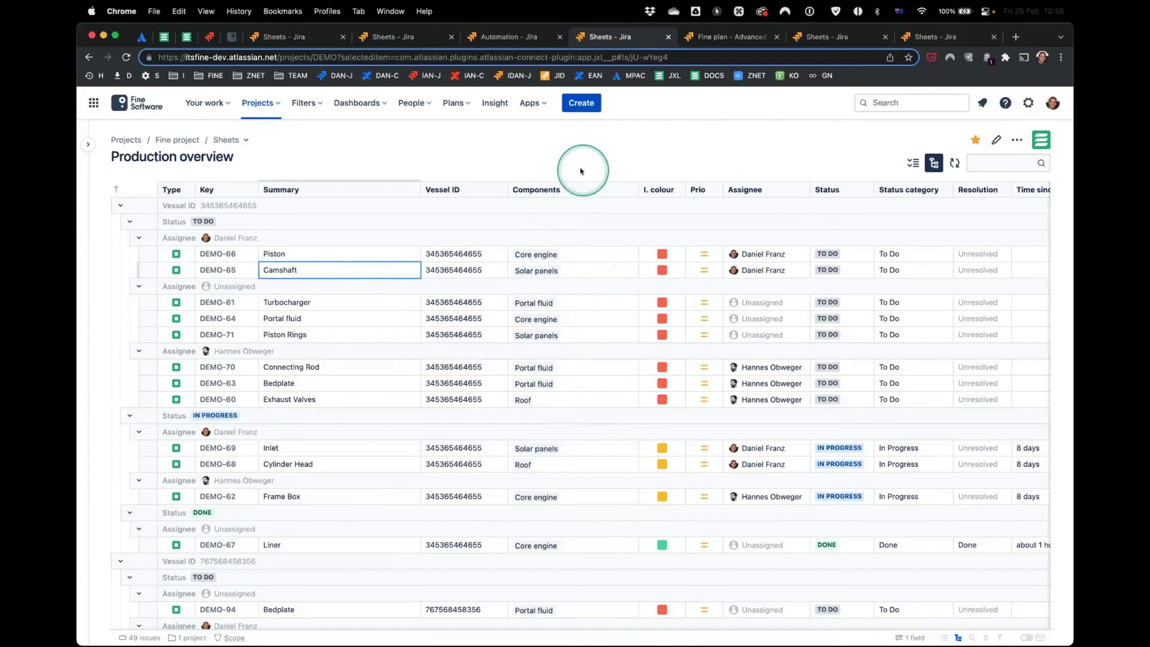
- Switch to the Keynote presentation, play it from the Demo slide, and advance to the summary slide's point about the JQL composer bar
key(ctrl+Up)
click(477, 187)
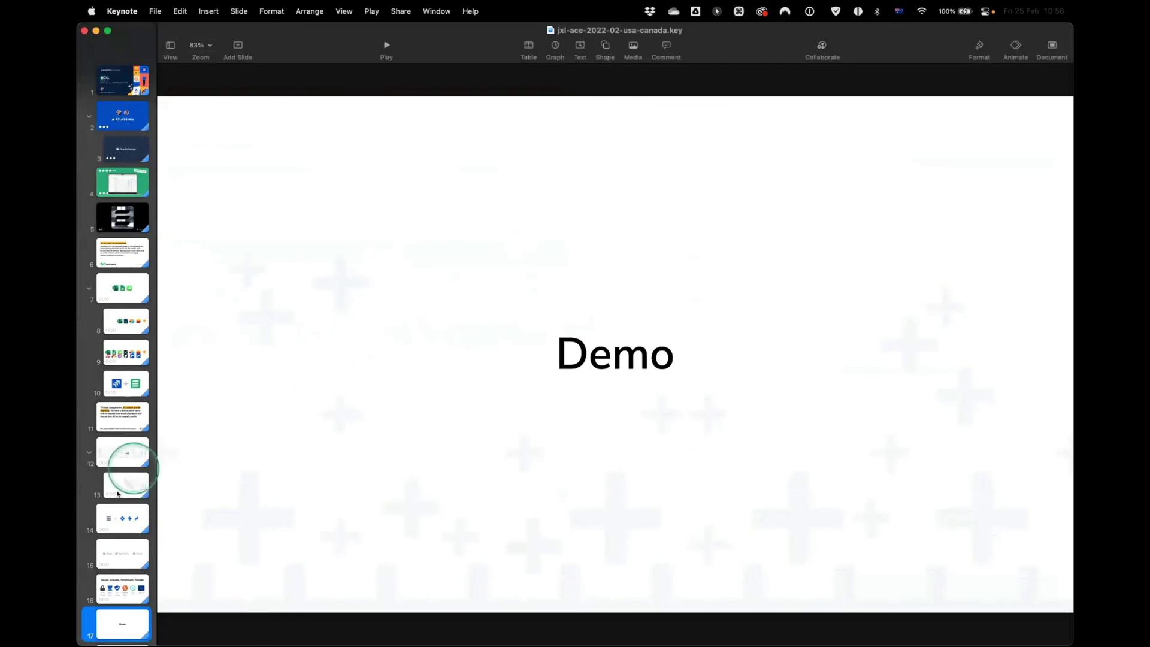
scroll(117, 495, down, 2)
scroll(118, 494, down, 8)
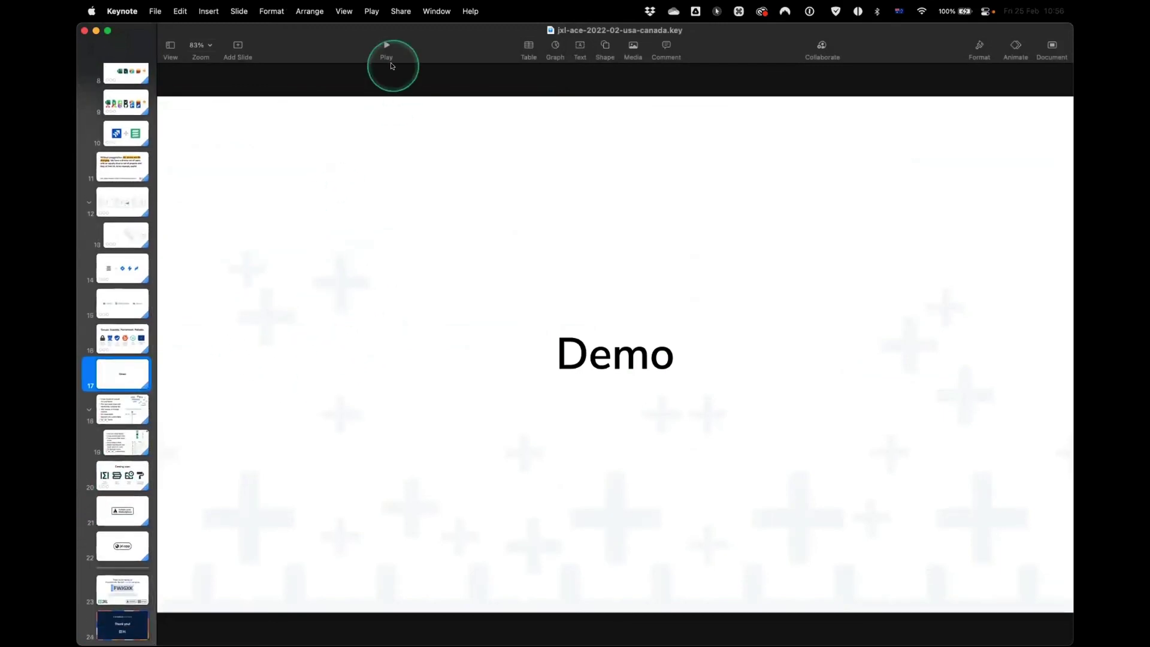
click(386, 45)
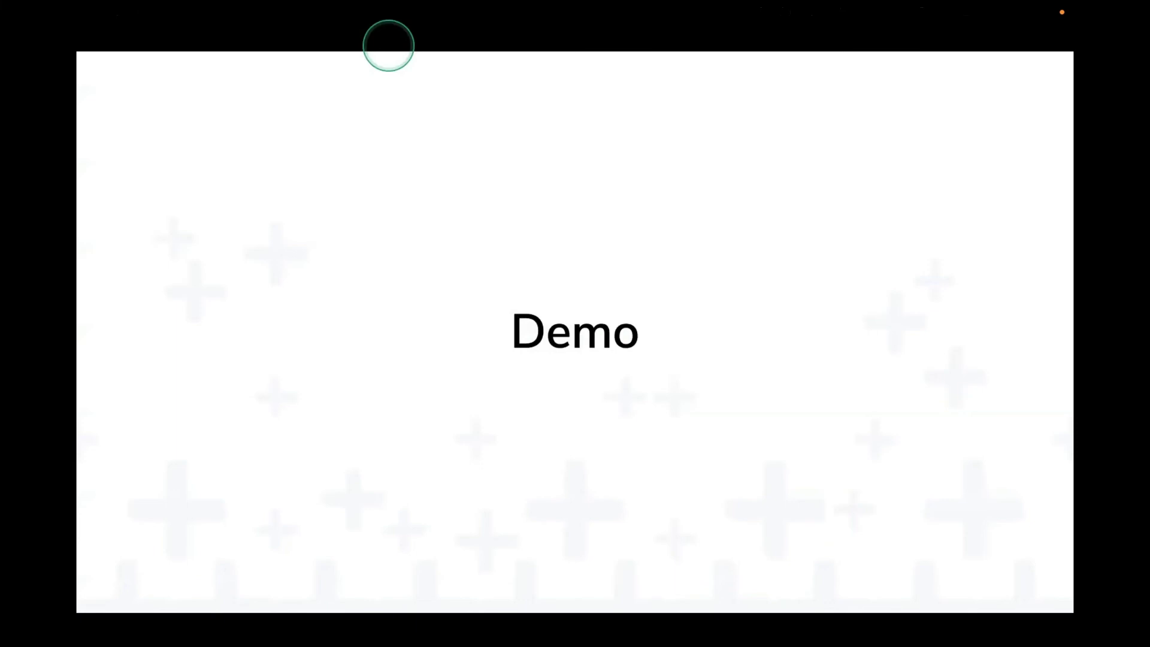
key(Right)
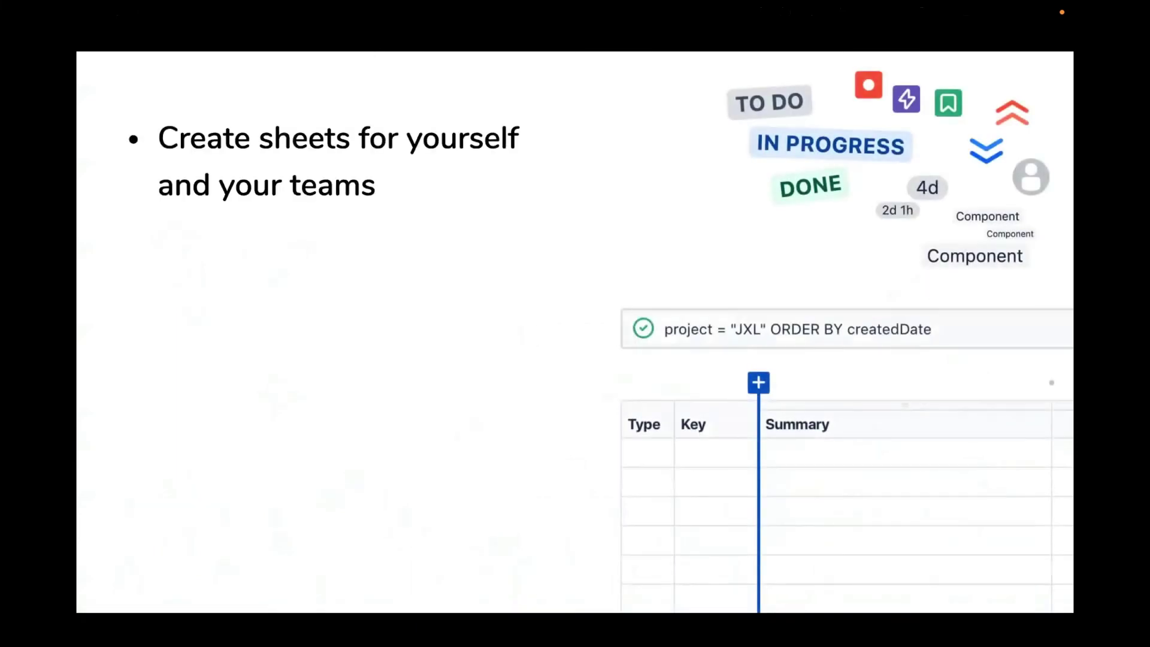
key(Right)
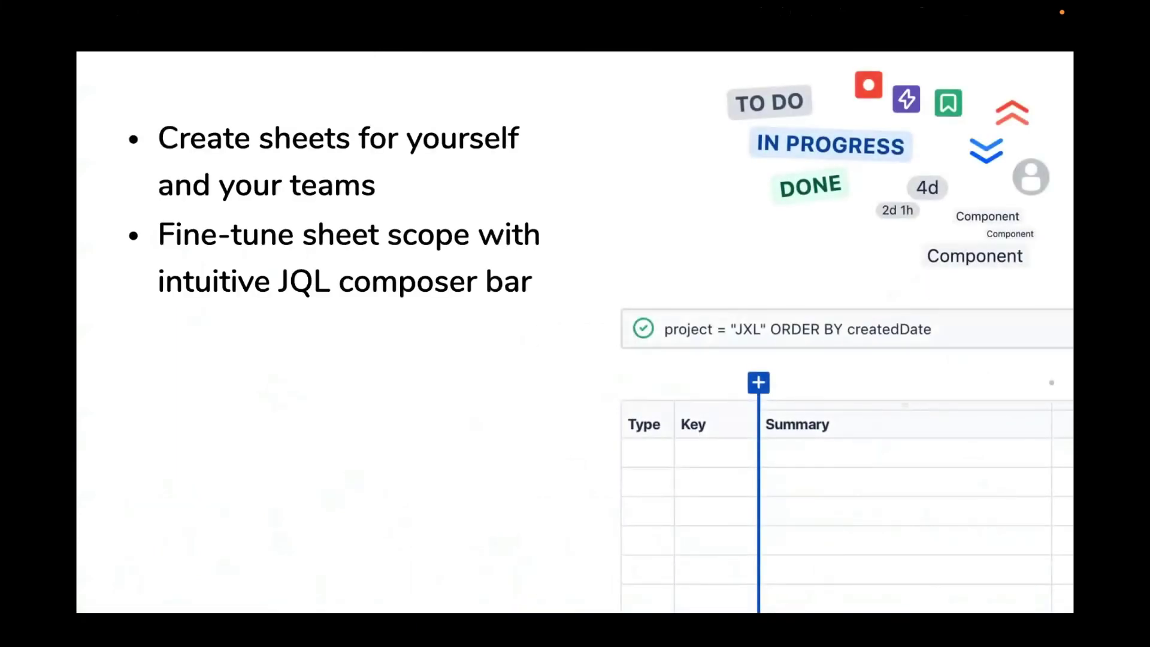